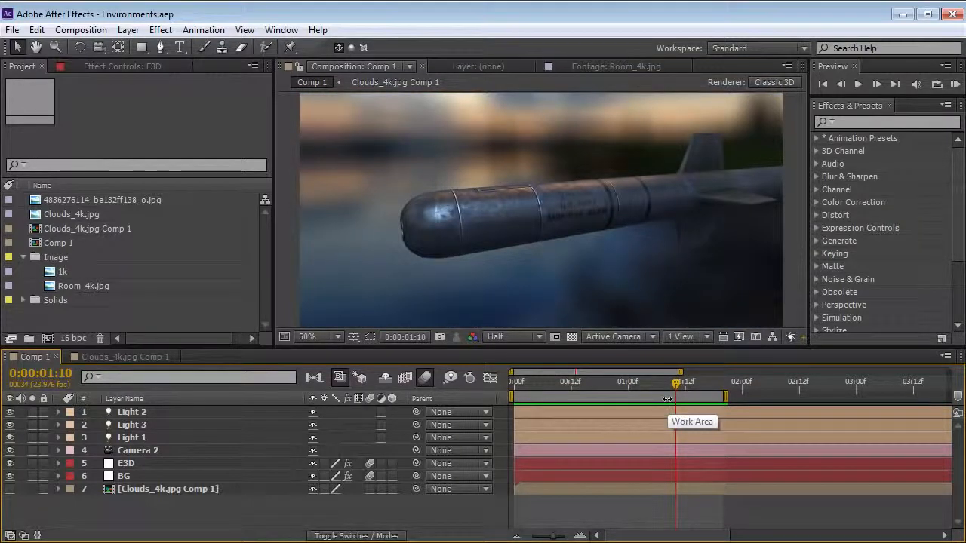
Review the missile shot in Comp 1 and its panoramic Clouds_4k.jpg Comp 1, trying a camera orbit and previewing the animation
{"action": "left_click_drag", "start_coordinate": [693, 383], "coordinate": [513, 393]}
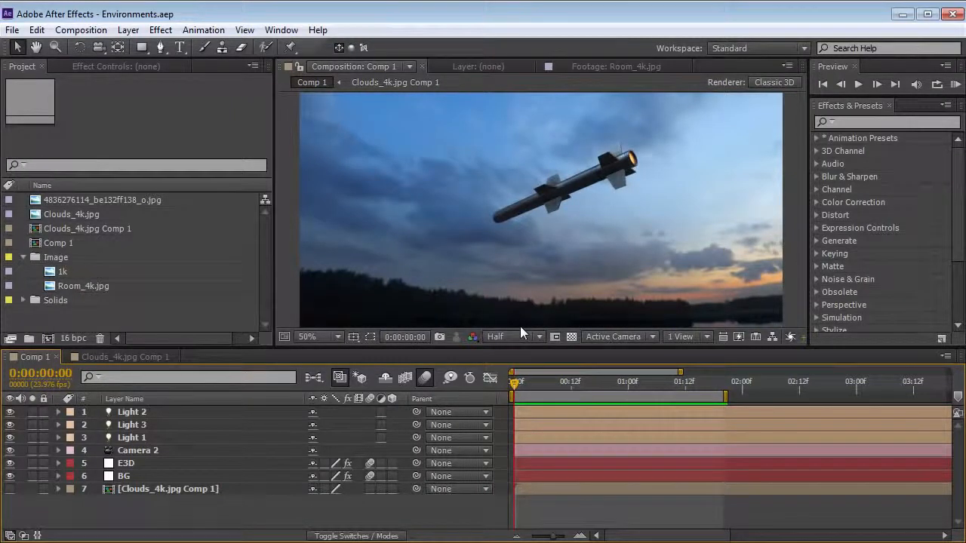
{"action": "left_click", "coordinate": [125, 357]}
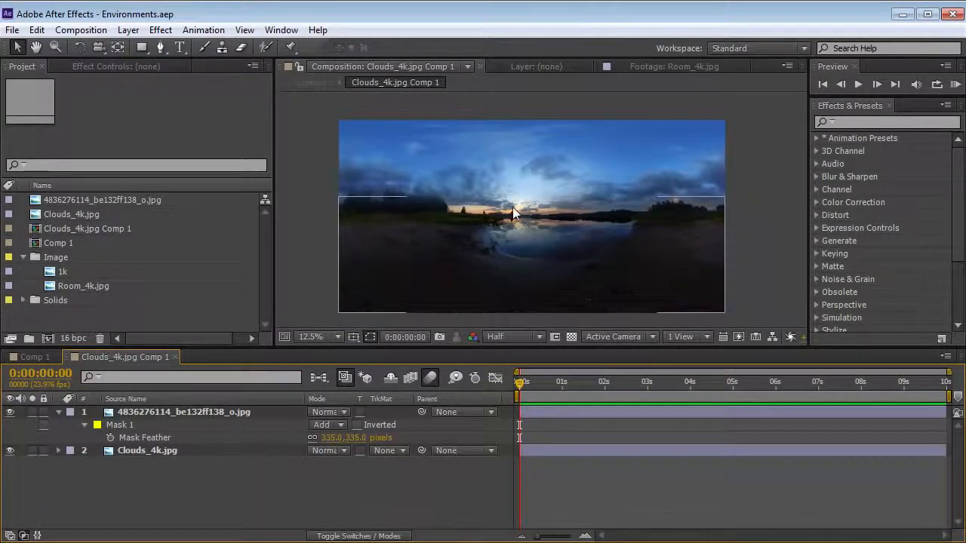
{"action": "left_click", "coordinate": [38, 357]}
{"action": "key", "text": "c"}
{"action": "left_click_drag", "start_coordinate": [528, 226], "coordinate": [519, 247]}
{"action": "key", "text": "ctrl+z"}
{"action": "key", "text": "space"}
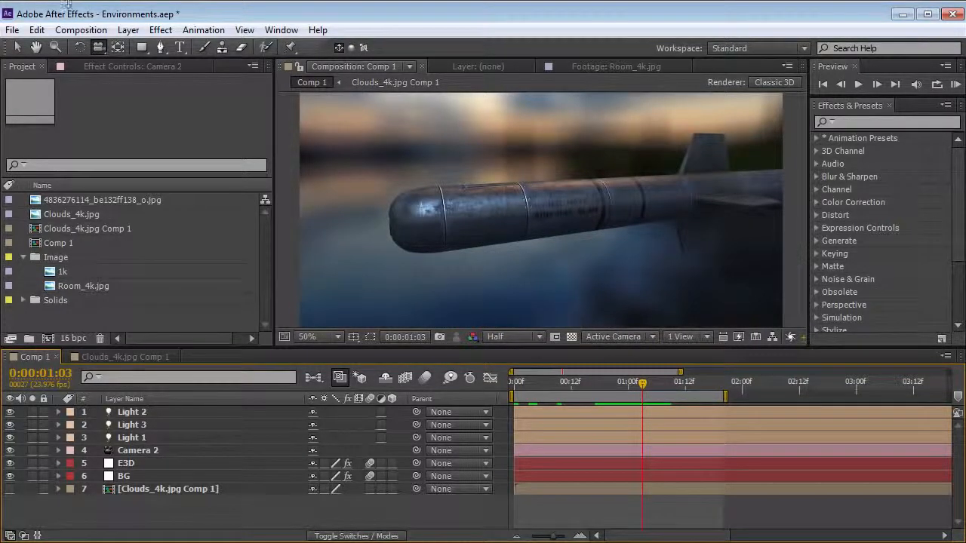
Create a new 1280 × 720 composition named Comp 2 that uses the Ray-traced 3D renderer
{"action": "left_click", "coordinate": [81, 29]}
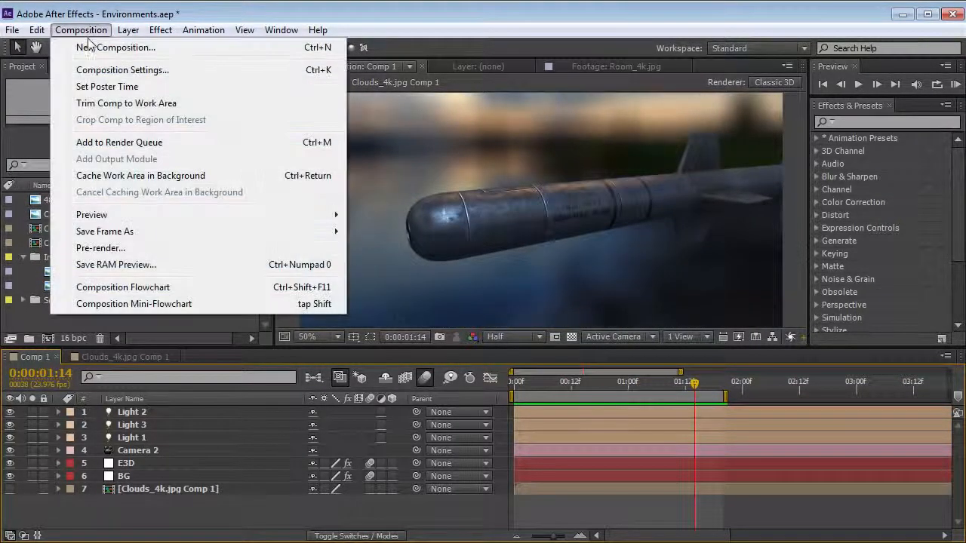
{"action": "left_click", "coordinate": [130, 50]}
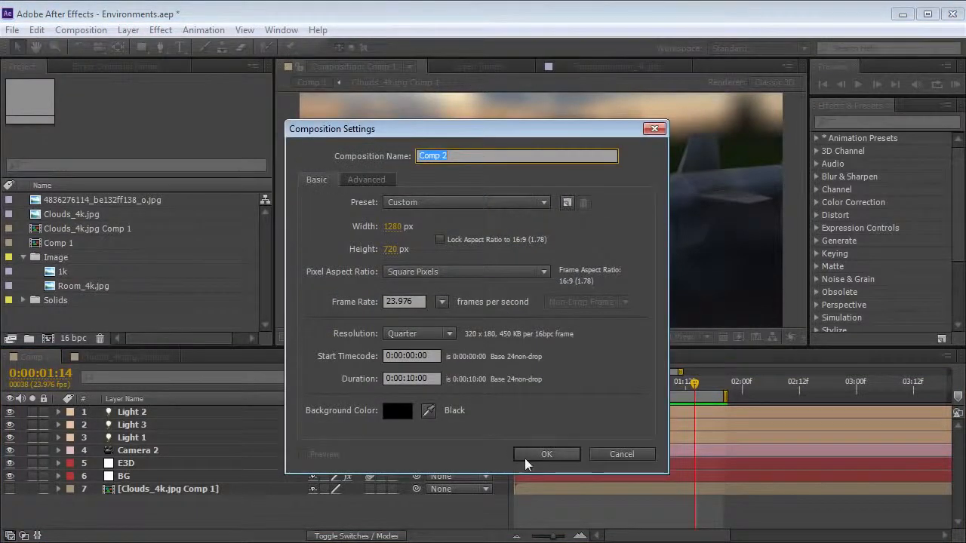
{"action": "left_click", "coordinate": [365, 181]}
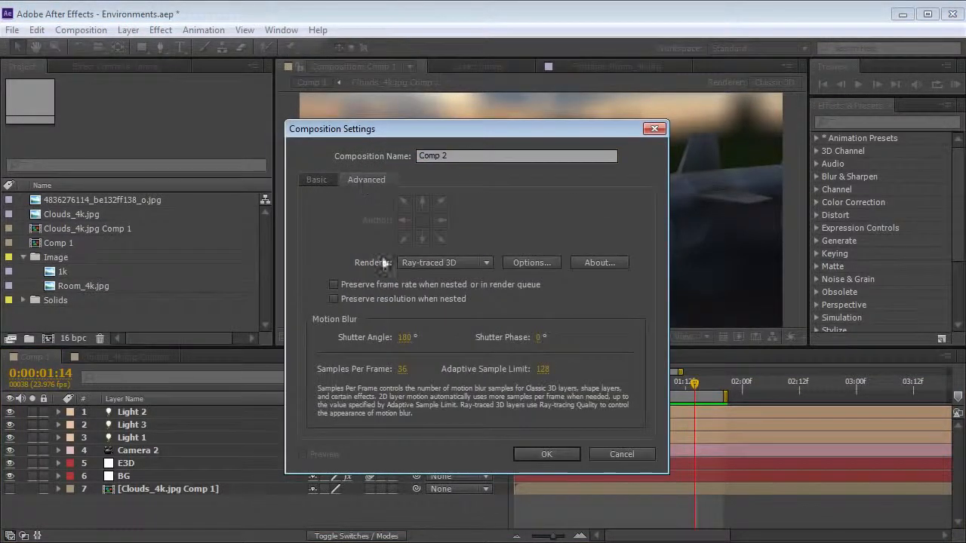
{"action": "left_click", "coordinate": [423, 262]}
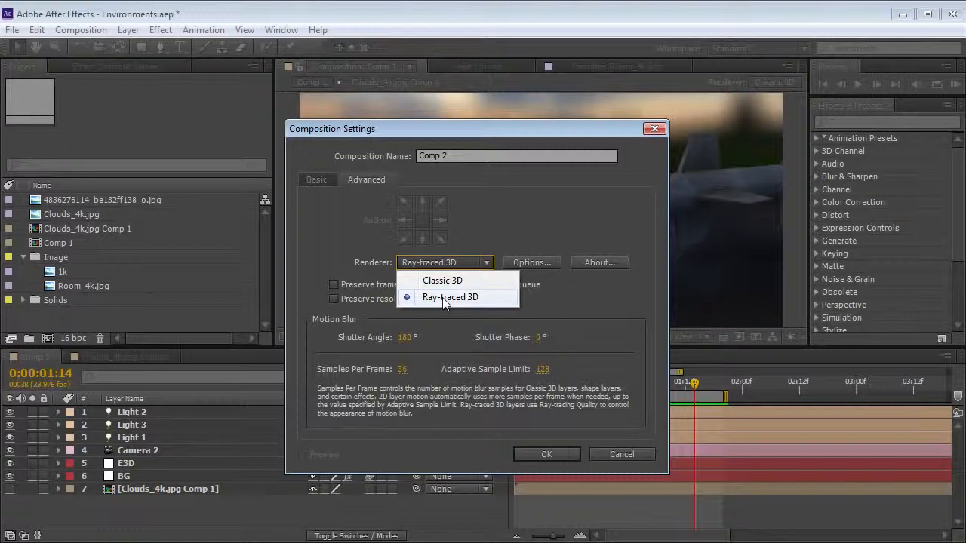
{"action": "left_click", "coordinate": [442, 297]}
{"action": "left_click", "coordinate": [549, 455]}
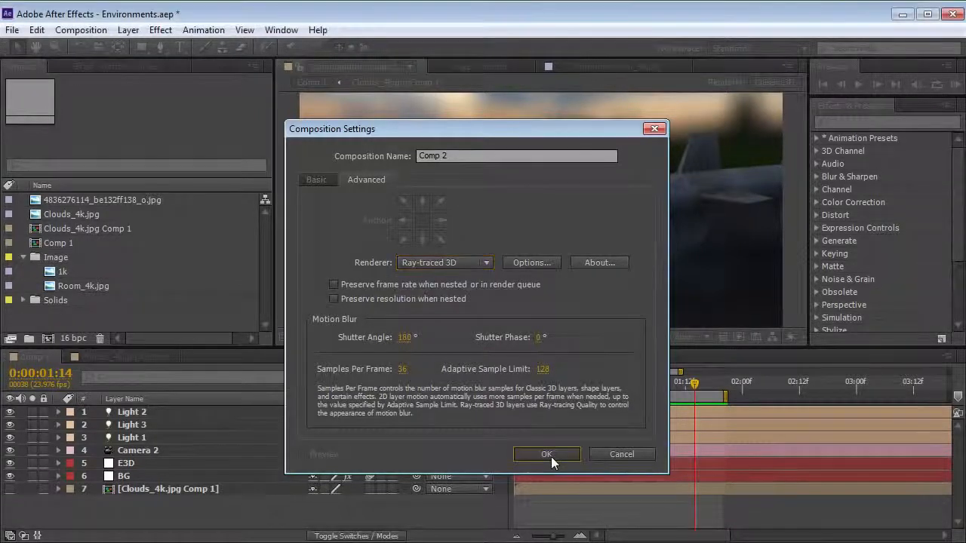
{"action": "left_click", "coordinate": [85, 198]}
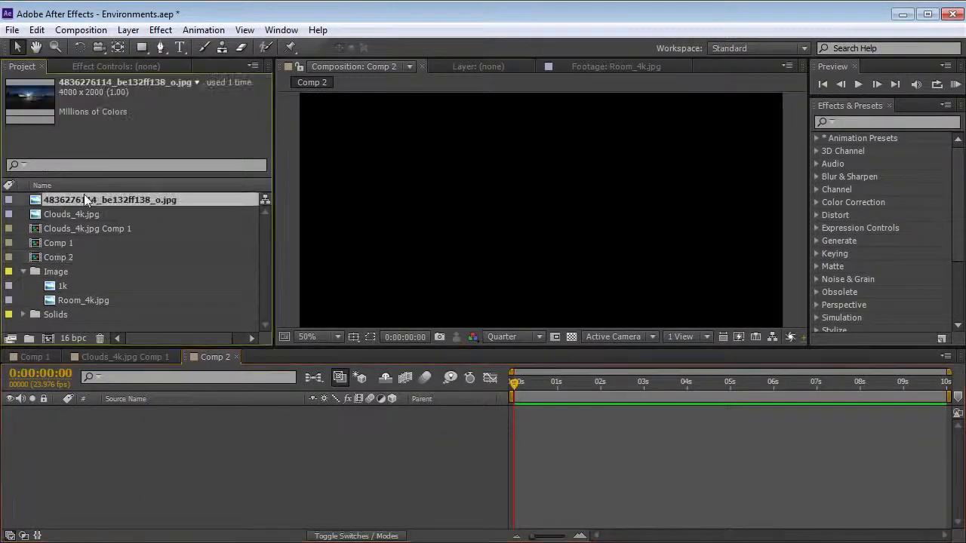
{"action": "left_click_drag", "start_coordinate": [65, 202], "coordinate": [560, 216]}
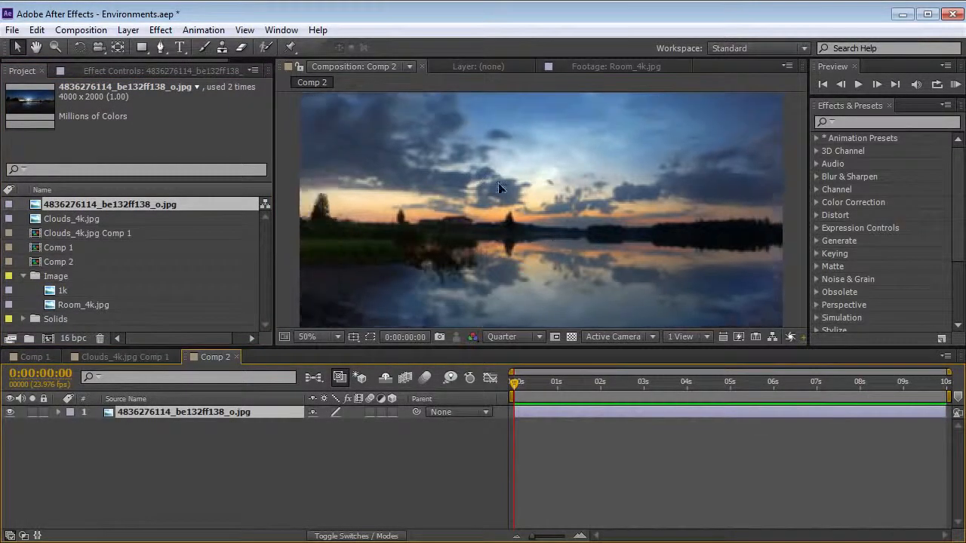
{"action": "scroll", "coordinate": [539, 173], "scroll_direction": "down", "scroll_amount": 4}
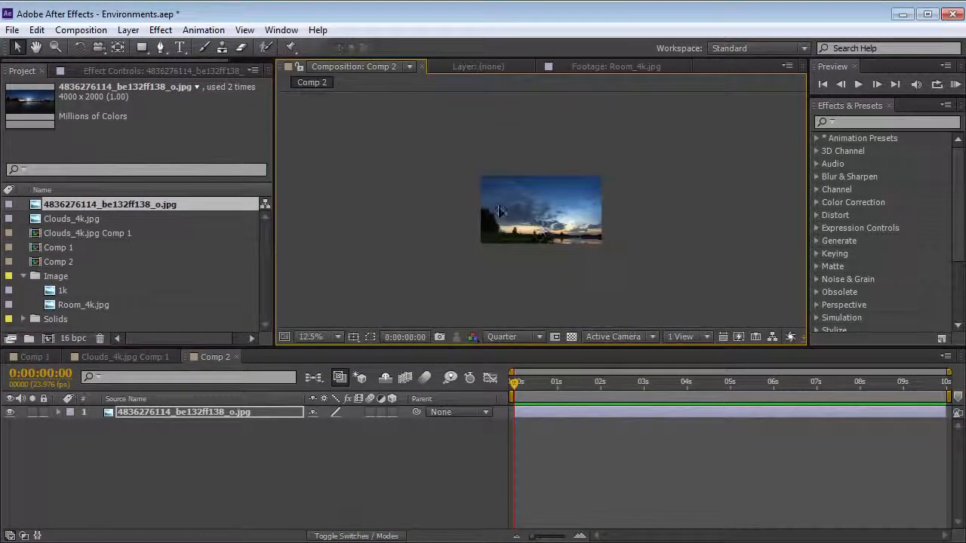
{"action": "left_click_drag", "start_coordinate": [499, 209], "coordinate": [548, 213]}
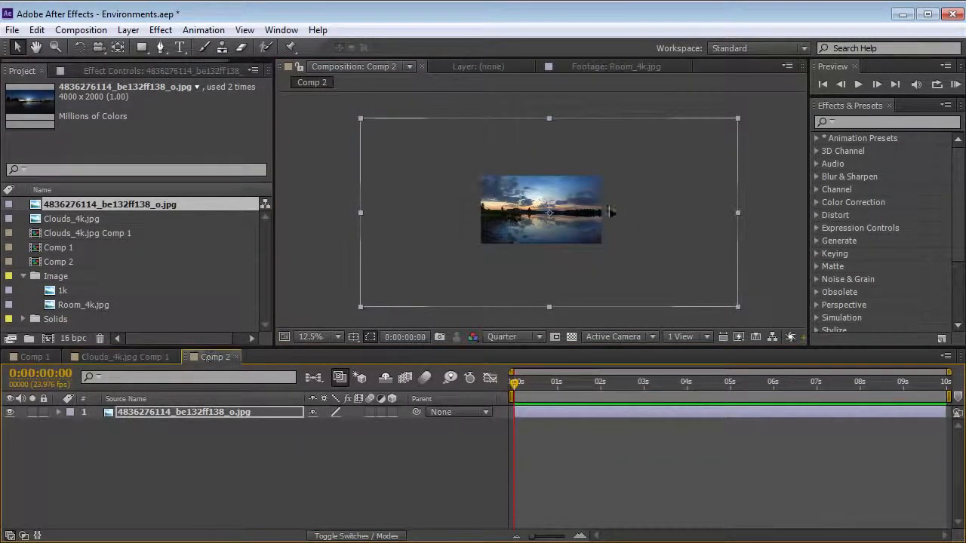
Add a two-node camera to Comp 2
{"action": "left_click", "coordinate": [128, 30]}
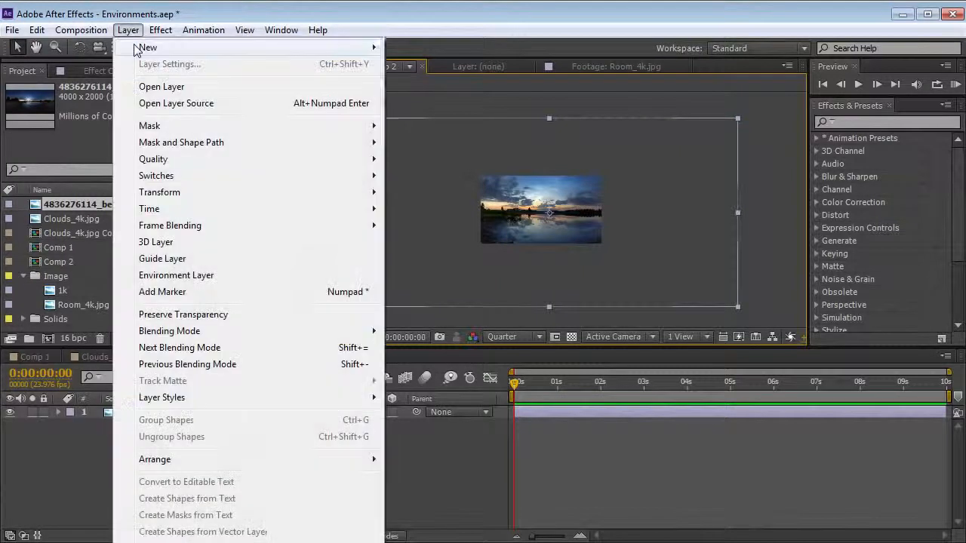
{"action": "mouse_move", "coordinate": [139, 45]}
{"action": "left_click", "coordinate": [421, 95]}
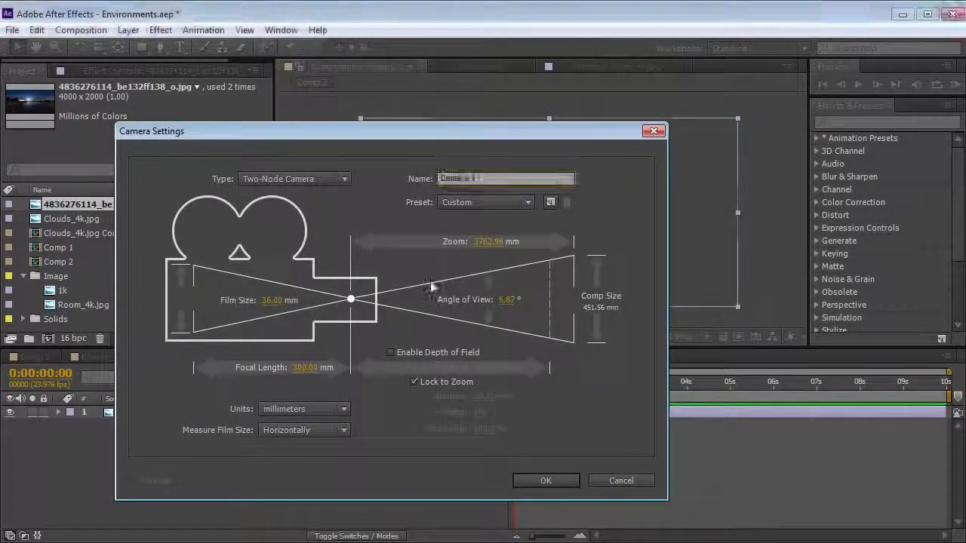
{"action": "key", "text": "Return"}
{"action": "left_click", "coordinate": [765, 455]}
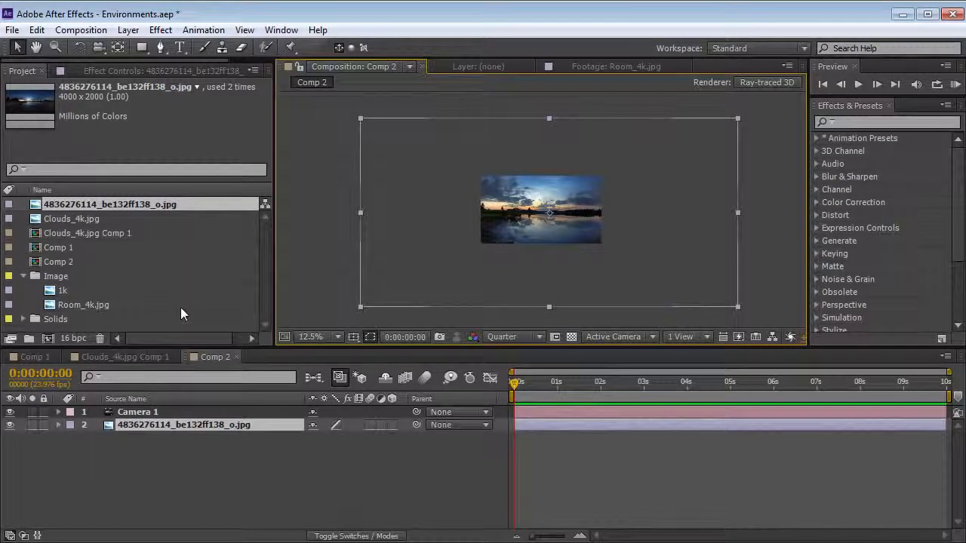
Convert the panorama image layer into an environment layer
{"action": "right_click", "coordinate": [131, 426]}
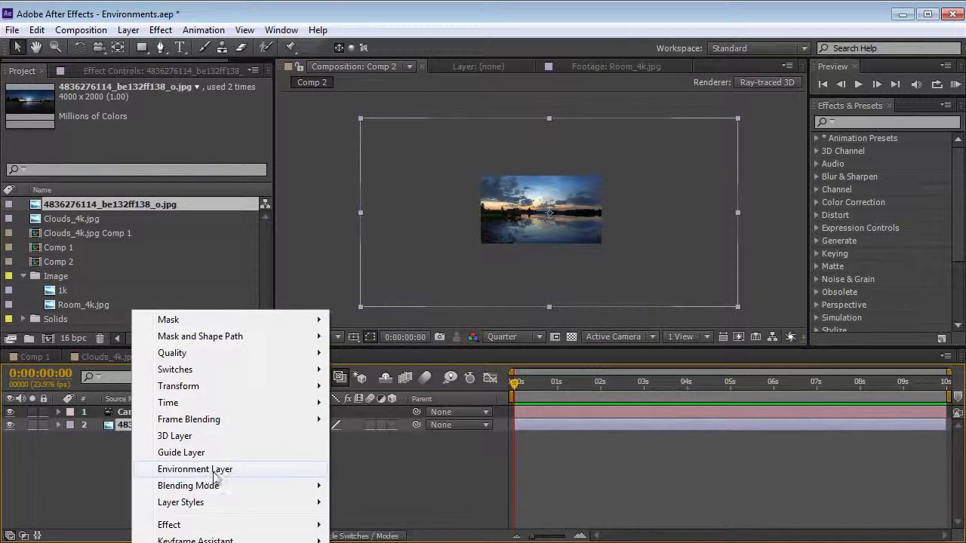
{"action": "left_click", "coordinate": [211, 471]}
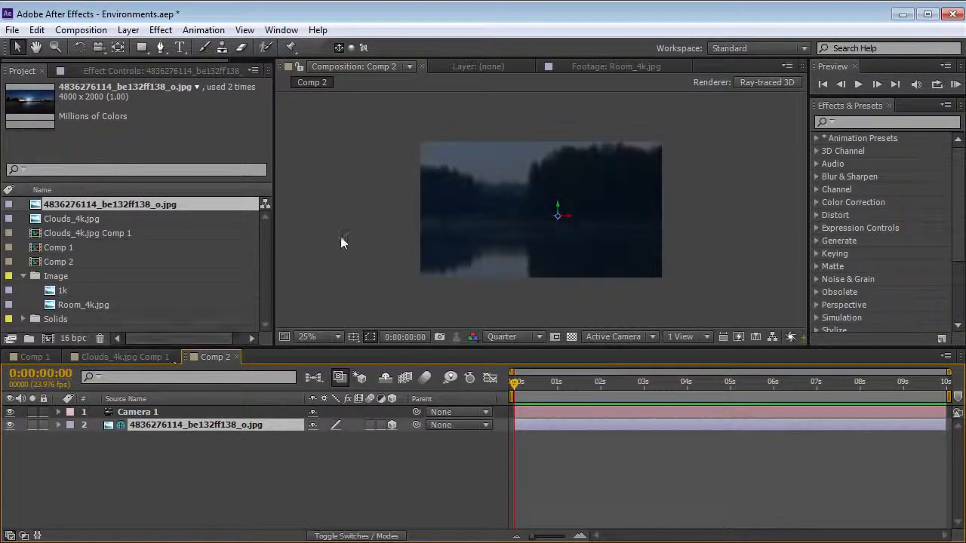
{"action": "right_click", "coordinate": [367, 235]}
Turn on depth of field for Camera 1 and set its Zoom to 800 pixels
{"action": "left_click", "coordinate": [139, 412]}
{"action": "key", "text": "a"}
{"action": "key", "text": "a"}
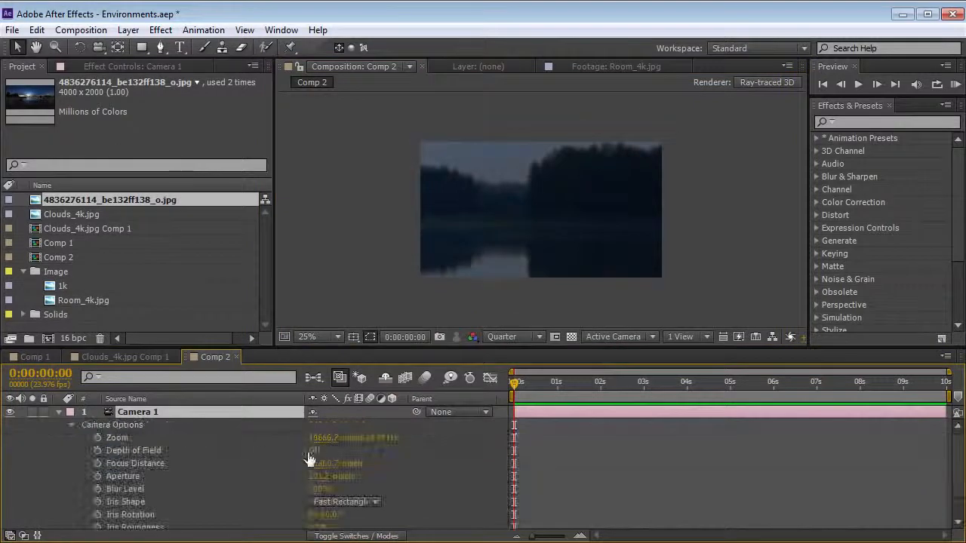
{"action": "left_click", "coordinate": [314, 451]}
{"action": "left_click", "coordinate": [322, 438]}
{"action": "key", "text": "Return"}
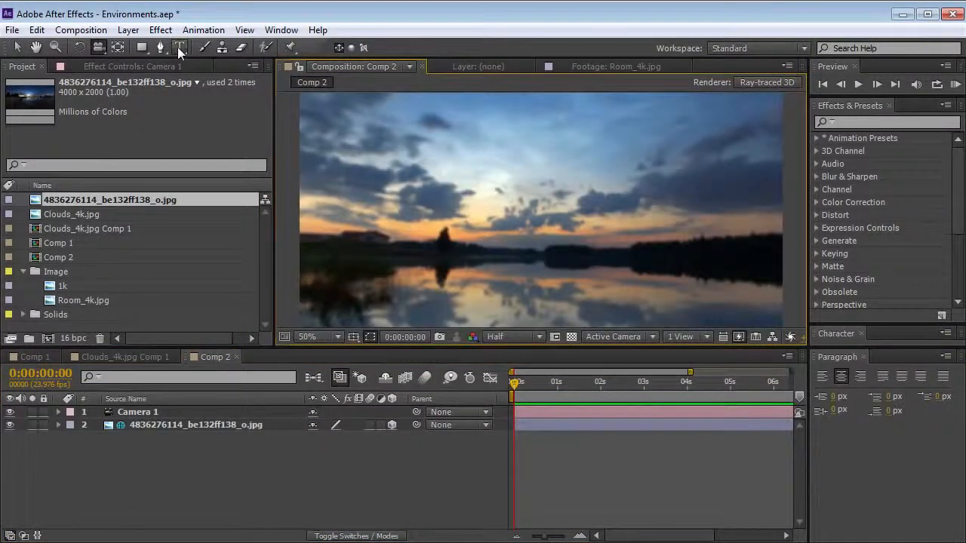
Add a text layer reading "test" near the middle of the lake scene
{"action": "left_click", "coordinate": [179, 47]}
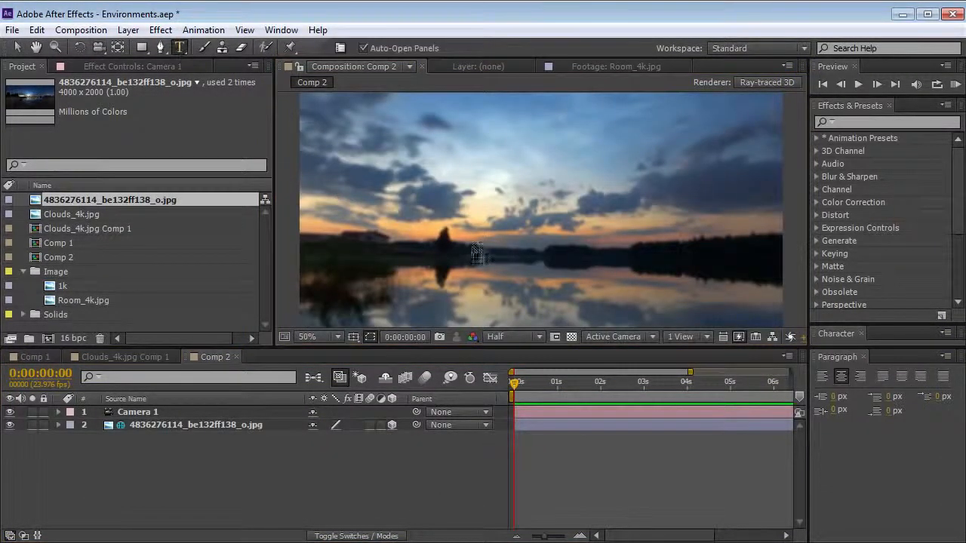
{"action": "left_click", "coordinate": [475, 243]}
{"action": "type", "text": "Text 1"}
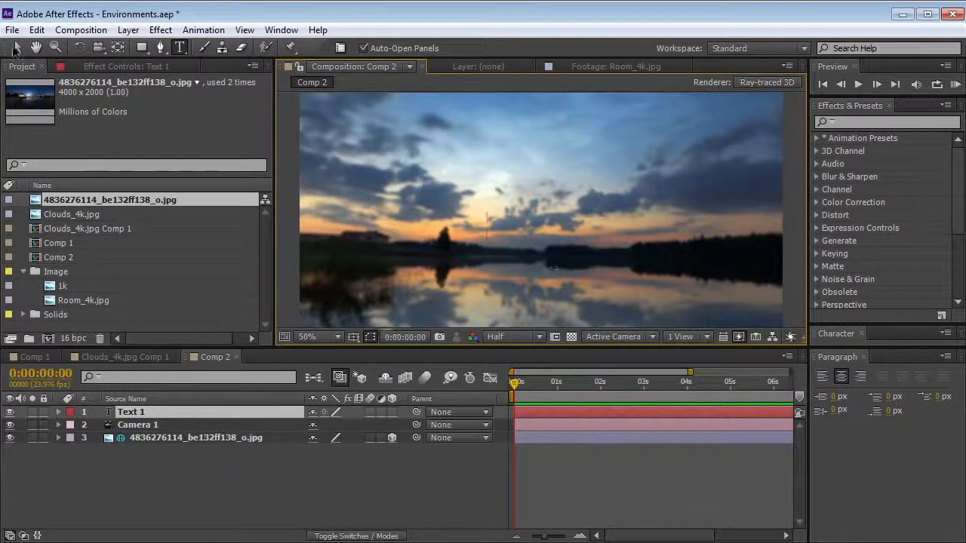
{"action": "type", "text": "st"}
{"action": "left_click", "coordinate": [18, 48]}
Make the text layer 3D and scale it up to 4270%
{"action": "left_click", "coordinate": [392, 412]}
{"action": "key", "text": "s"}
{"action": "left_click_drag", "start_coordinate": [349, 425], "coordinate": [624, 384]}
Set fast previews to Off (Final Quality) and orbit the camera around the text against the environment
{"action": "left_click", "coordinate": [99, 47]}
{"action": "left_click_drag", "start_coordinate": [445, 211], "coordinate": [480, 219]}
{"action": "left_click", "coordinate": [739, 336]}
{"action": "left_click", "coordinate": [785, 354]}
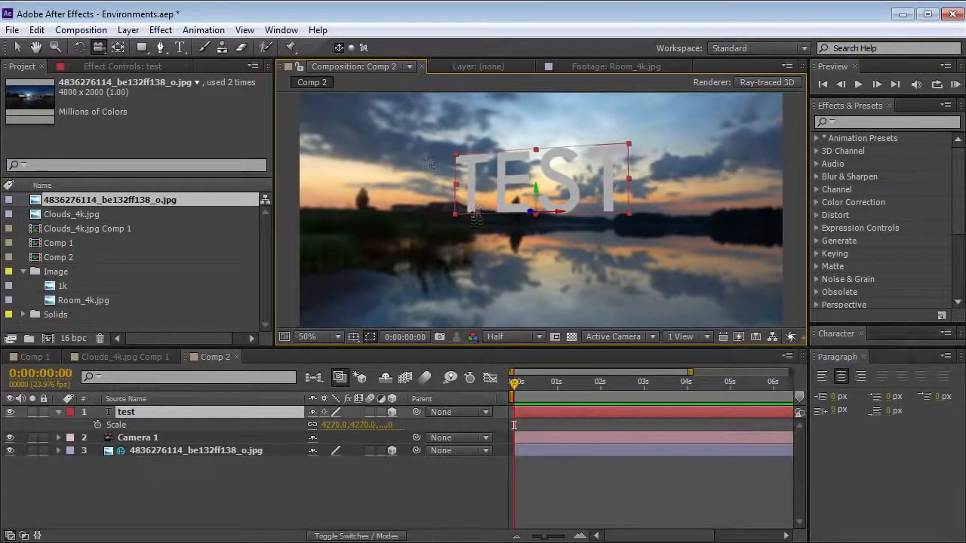
{"action": "left_click_drag", "start_coordinate": [485, 215], "coordinate": [525, 223]}
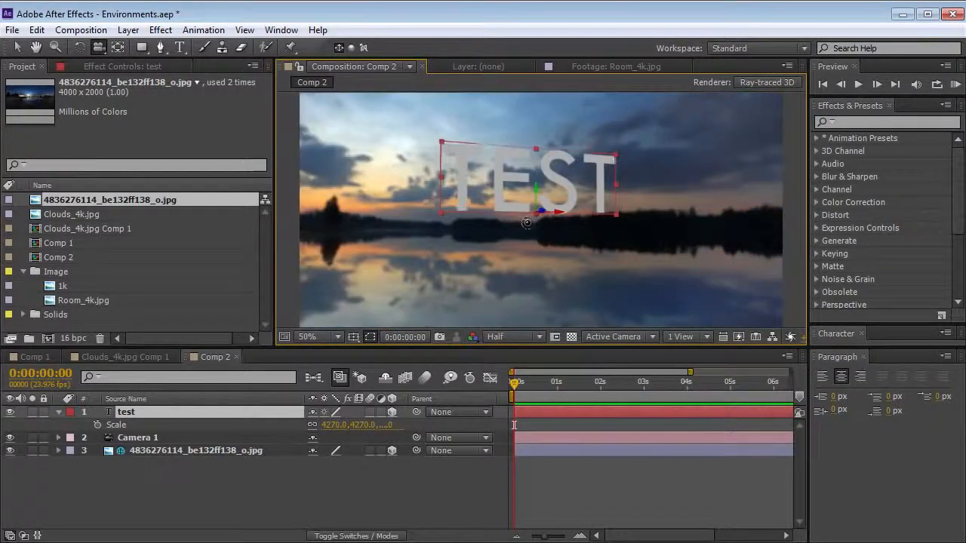
Switch fast previews to Adaptive Resolution and move the camera relative to the text
{"action": "left_click", "coordinate": [741, 337]}
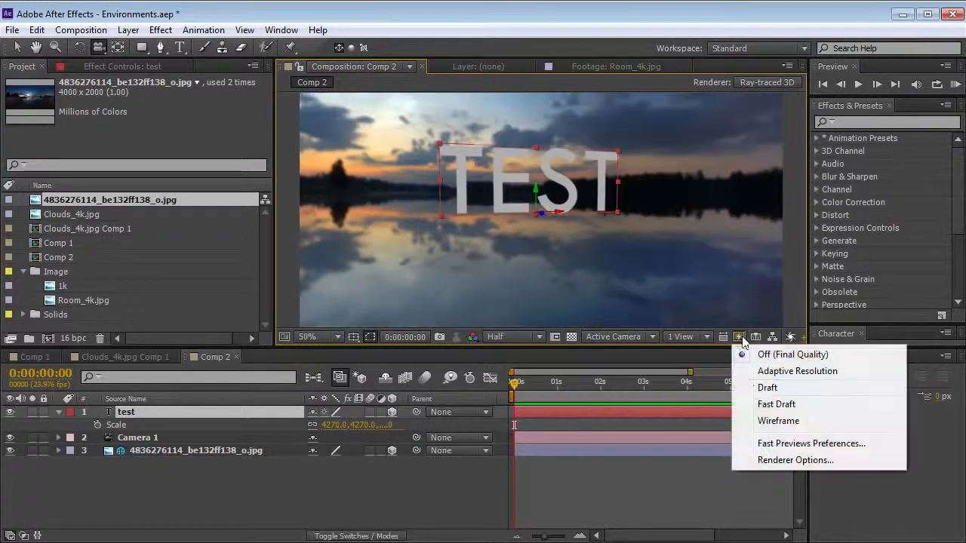
{"action": "left_click", "coordinate": [777, 374]}
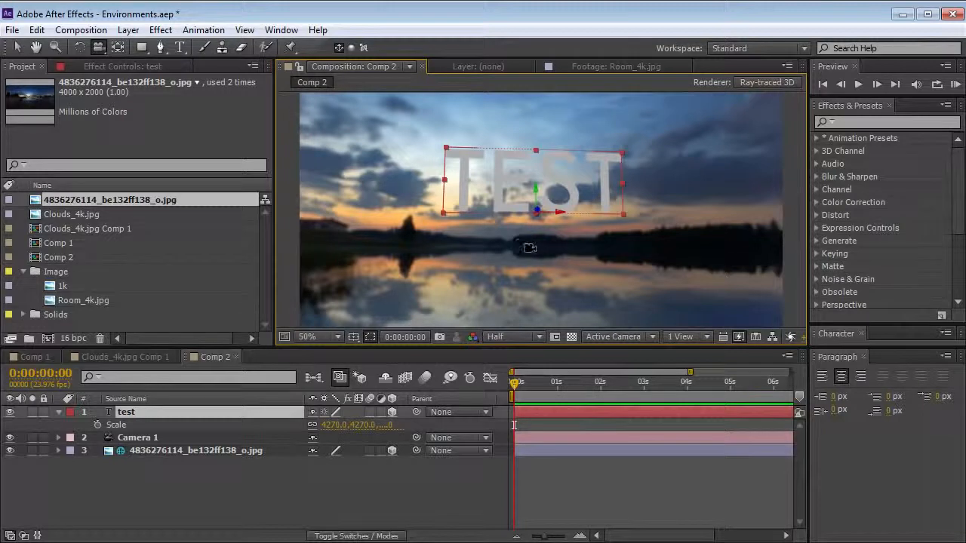
{"action": "mouse_move", "coordinate": [564, 236]}
{"action": "left_mouse_down"}
{"action": "mouse_move", "coordinate": [531, 248]}
{"action": "mouse_move", "coordinate": [587, 262]}
{"action": "mouse_move", "coordinate": [562, 260]}
{"action": "mouse_move", "coordinate": [578, 270]}
{"action": "mouse_move", "coordinate": [615, 268]}
{"action": "mouse_move", "coordinate": [607, 273]}
{"action": "mouse_move", "coordinate": [618, 279]}
{"action": "mouse_move", "coordinate": [592, 278]}
{"action": "mouse_move", "coordinate": [592, 243]}
{"action": "mouse_move", "coordinate": [564, 254]}
{"action": "left_mouse_up"}
Try adjusting Camera 1's Y Rotation, and undo the change
{"action": "key", "text": "r"}
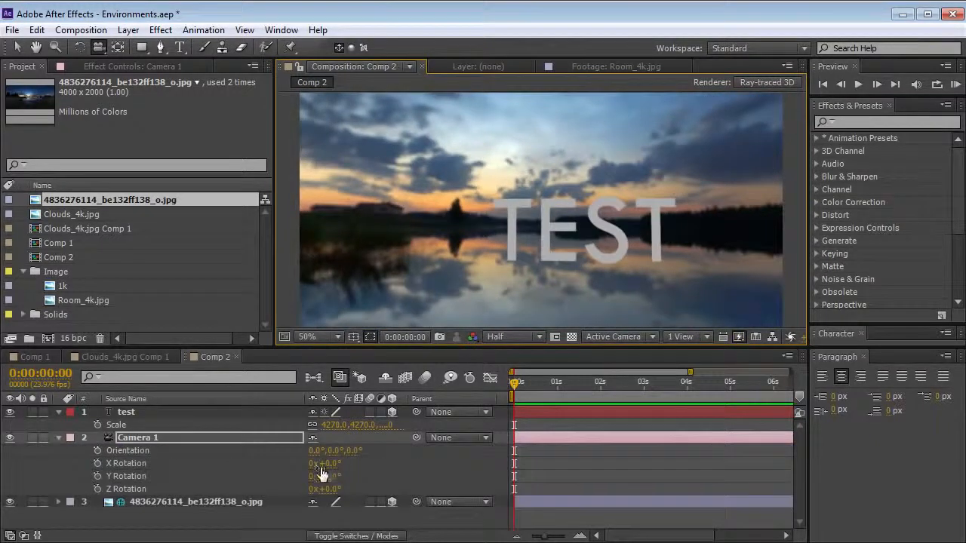
{"action": "left_click_drag", "start_coordinate": [334, 475], "coordinate": [327, 475]}
{"action": "key", "text": "ctrl+z"}
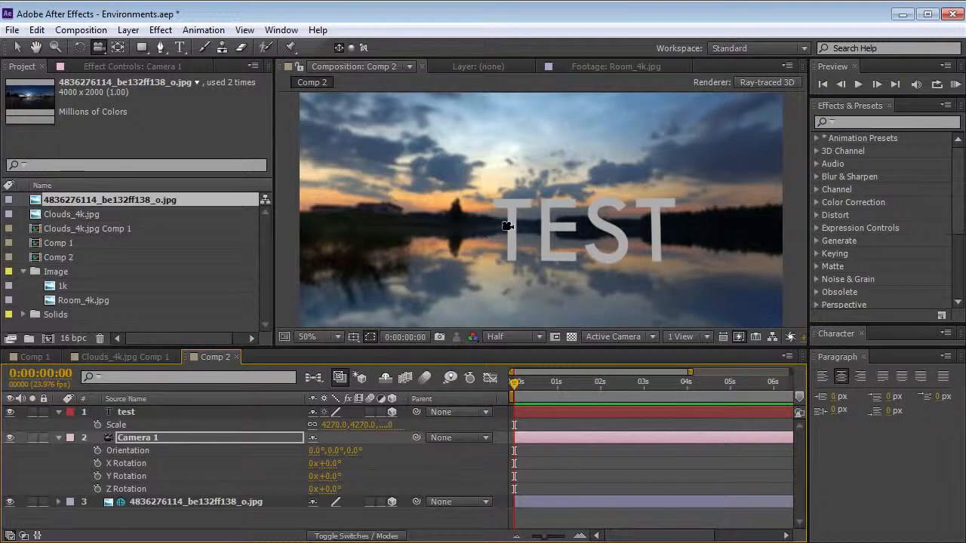
Move the camera closer to the text and orbit it slightly, finishing with the Selection tool
{"action": "left_click_drag", "start_coordinate": [542, 271], "coordinate": [547, 223]}
{"action": "left_click_drag", "start_coordinate": [493, 263], "coordinate": [523, 252]}
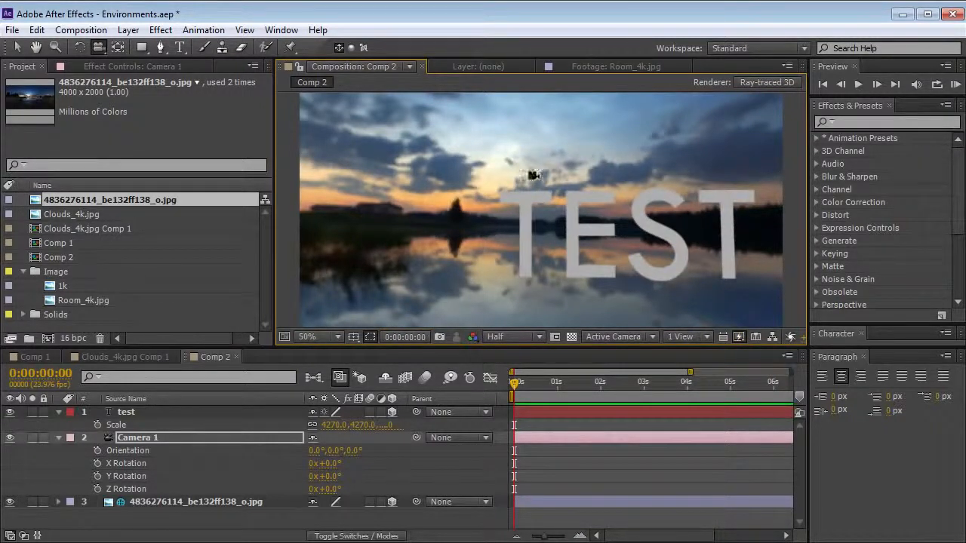
{"action": "left_click_drag", "start_coordinate": [512, 249], "coordinate": [518, 249]}
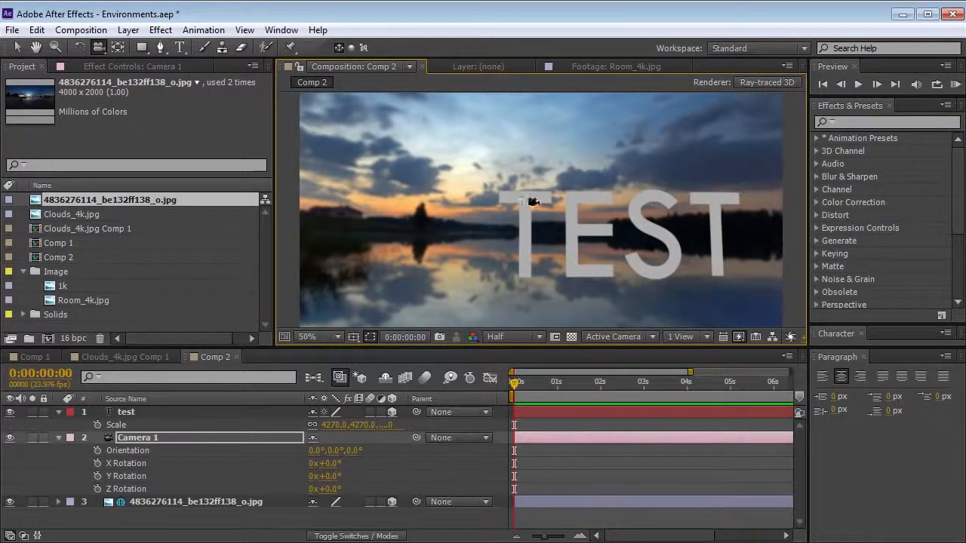
{"action": "key", "text": "v"}
{"action": "left_click", "coordinate": [241, 317]}
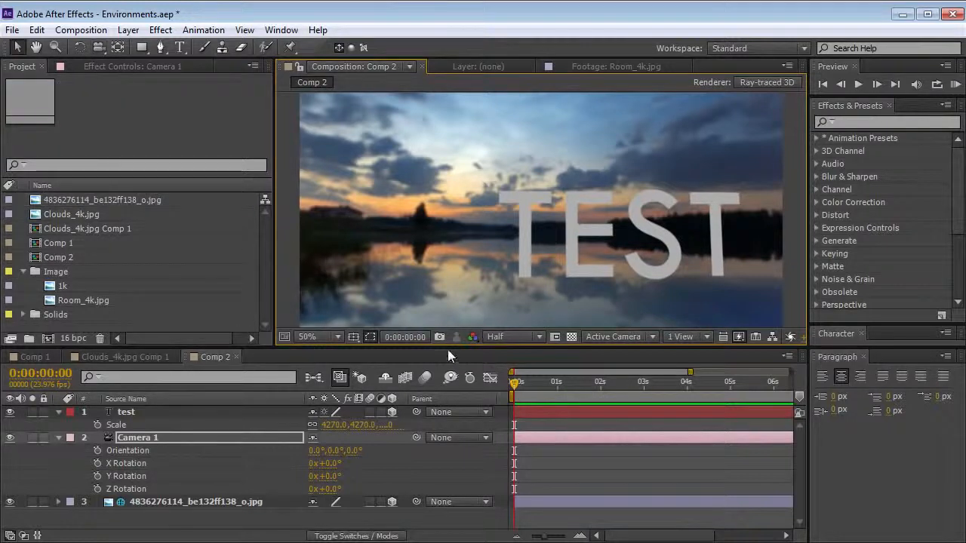
Create another new composition, Comp 3, and add a 1280 × 720 white solid to it
{"action": "left_click", "coordinate": [90, 32]}
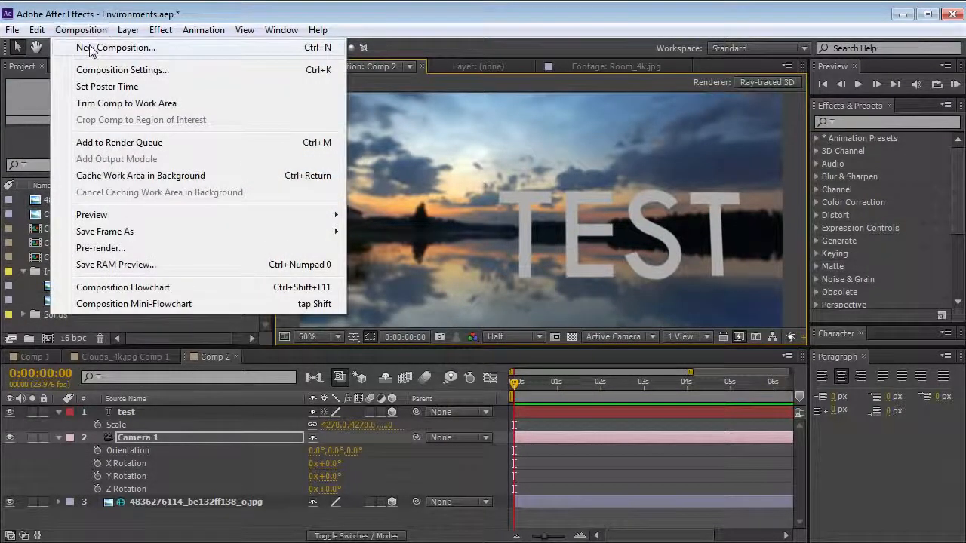
{"action": "left_click", "coordinate": [92, 46]}
{"action": "key", "text": "Return"}
{"action": "left_click", "coordinate": [125, 30]}
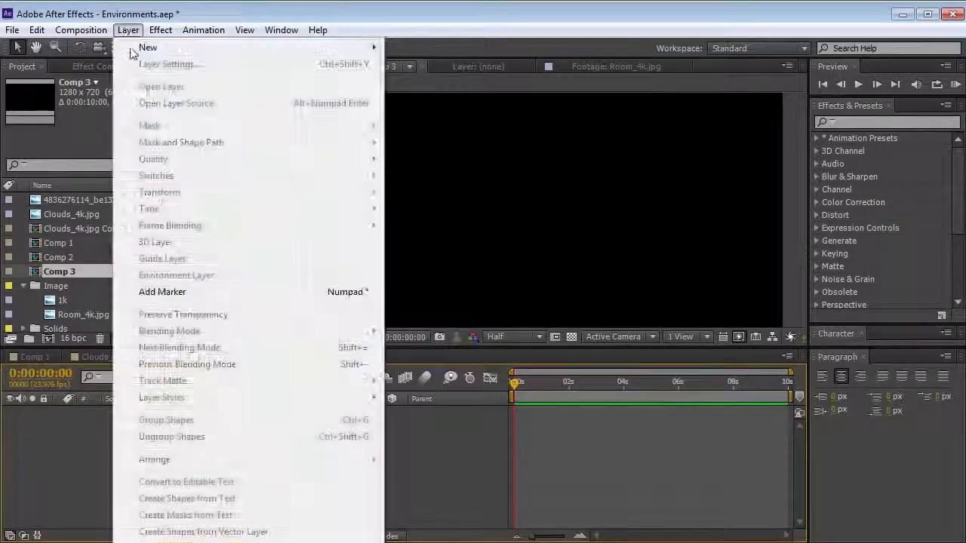
{"action": "mouse_move", "coordinate": [226, 48]}
{"action": "left_click", "coordinate": [420, 65]}
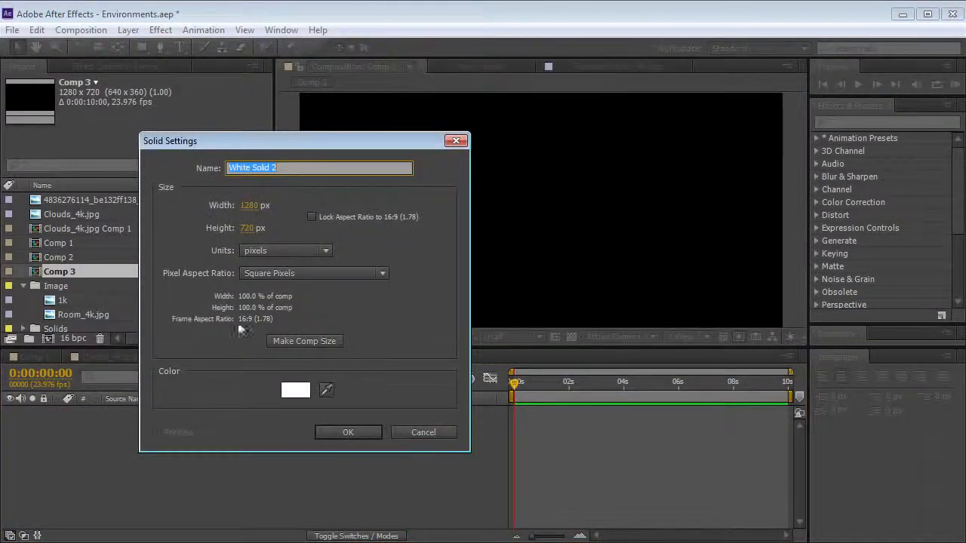
{"action": "left_click", "coordinate": [347, 431]}
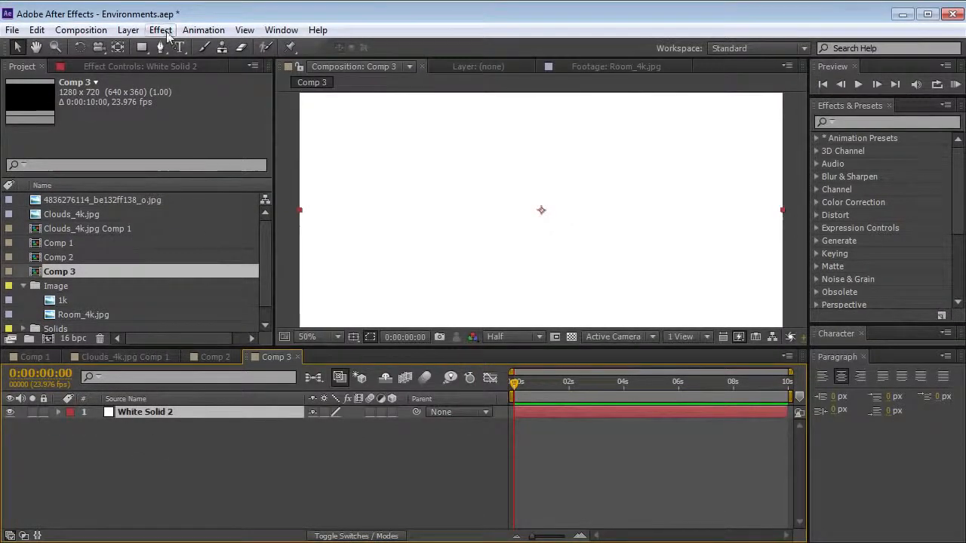
Apply the Video Copilot Element effect to White Solid 2 and open its Scene Setup
{"action": "left_click", "coordinate": [160, 31]}
{"action": "mouse_move", "coordinate": [212, 453]}
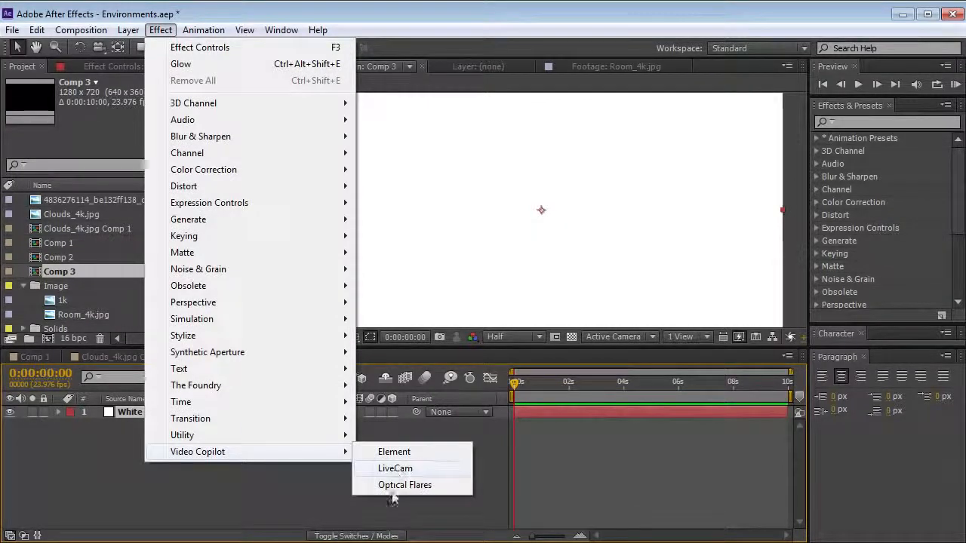
{"action": "left_click", "coordinate": [396, 452]}
{"action": "left_click", "coordinate": [78, 129]}
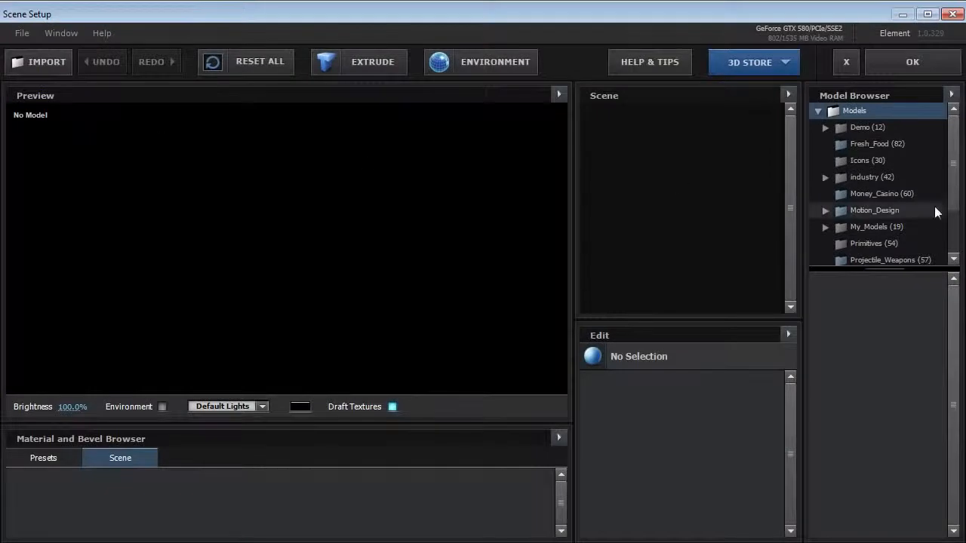
Add the agm-84d_fire model from the Projectile_Weapons set, removing the air_missile model from the scene
{"action": "left_click_drag", "start_coordinate": [954, 145], "coordinate": [951, 196]}
{"action": "left_click", "coordinate": [943, 190]}
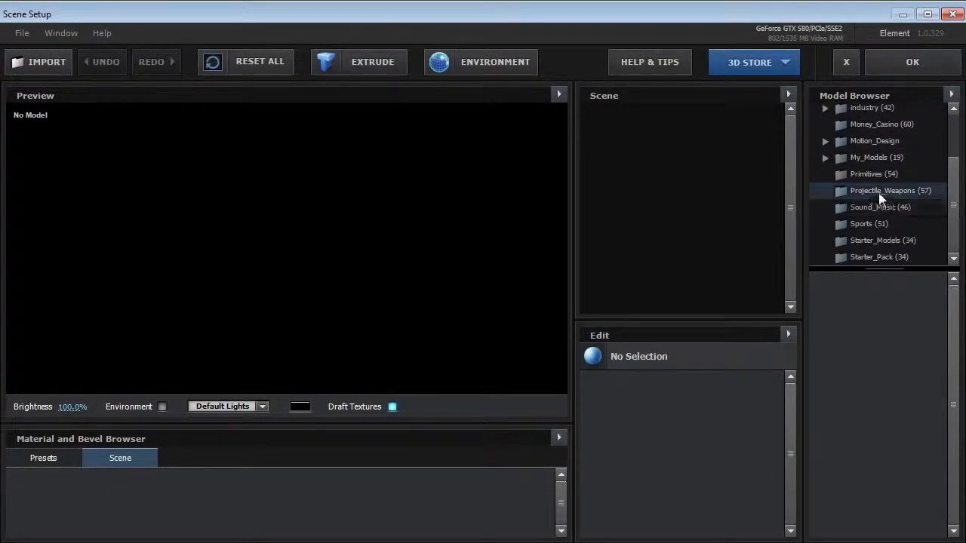
{"action": "left_click_drag", "start_coordinate": [946, 310], "coordinate": [954, 361]}
{"action": "left_click", "coordinate": [875, 466]}
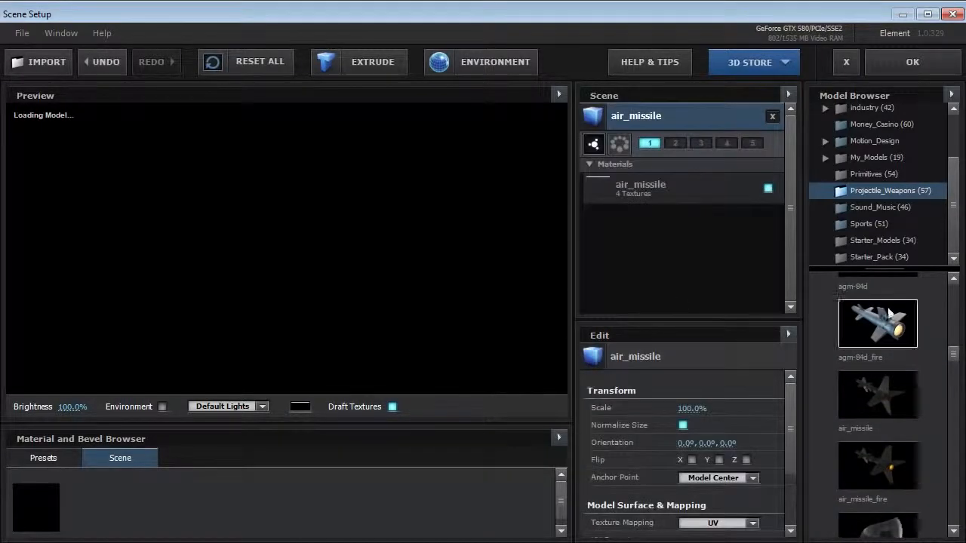
{"action": "left_click", "coordinate": [889, 313]}
{"action": "left_click", "coordinate": [767, 221]}
{"action": "mouse_move", "coordinate": [300, 279]}
{"action": "left_mouse_down"}
{"action": "mouse_move", "coordinate": [201, 295]}
{"action": "mouse_move", "coordinate": [308, 269]}
{"action": "left_mouse_up"}
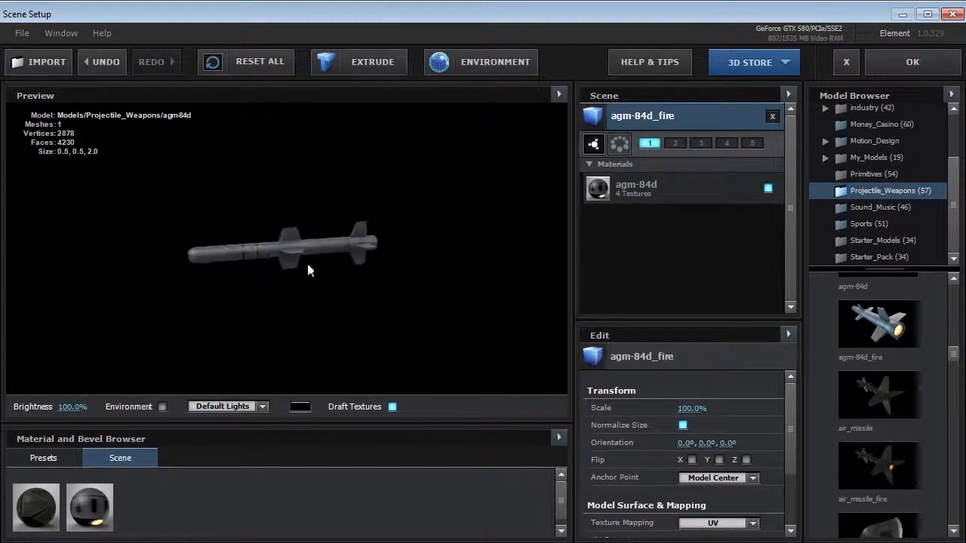
Try the Roof preset as the scene's environment texture, and replace it with the Studio preset
{"action": "left_click", "coordinate": [476, 67]}
{"action": "left_click_drag", "start_coordinate": [489, 175], "coordinate": [470, 56]}
{"action": "left_click", "coordinate": [431, 152]}
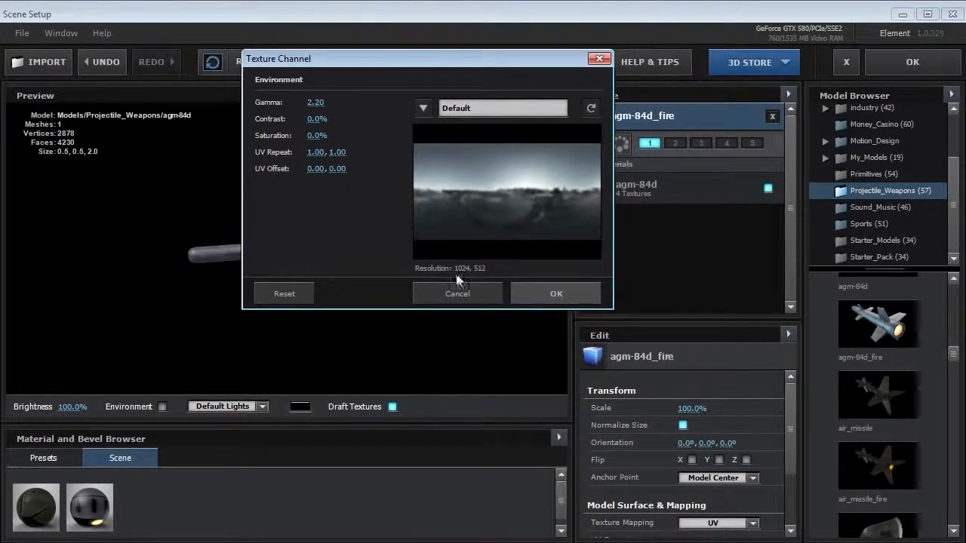
{"action": "left_click", "coordinate": [429, 106]}
{"action": "left_click", "coordinate": [437, 63]}
{"action": "left_click_drag", "start_coordinate": [436, 61], "coordinate": [609, 82]}
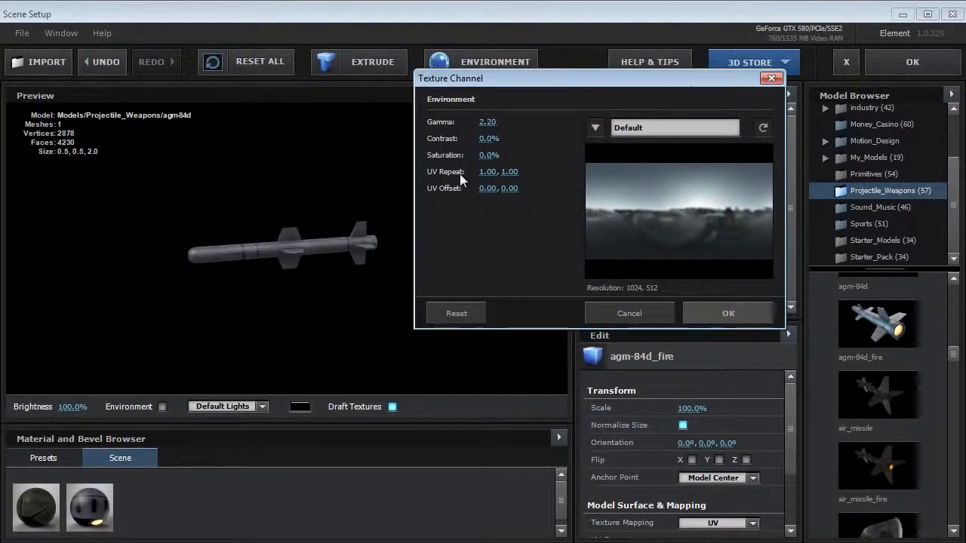
{"action": "left_click", "coordinate": [594, 127]}
{"action": "left_click", "coordinate": [625, 319]}
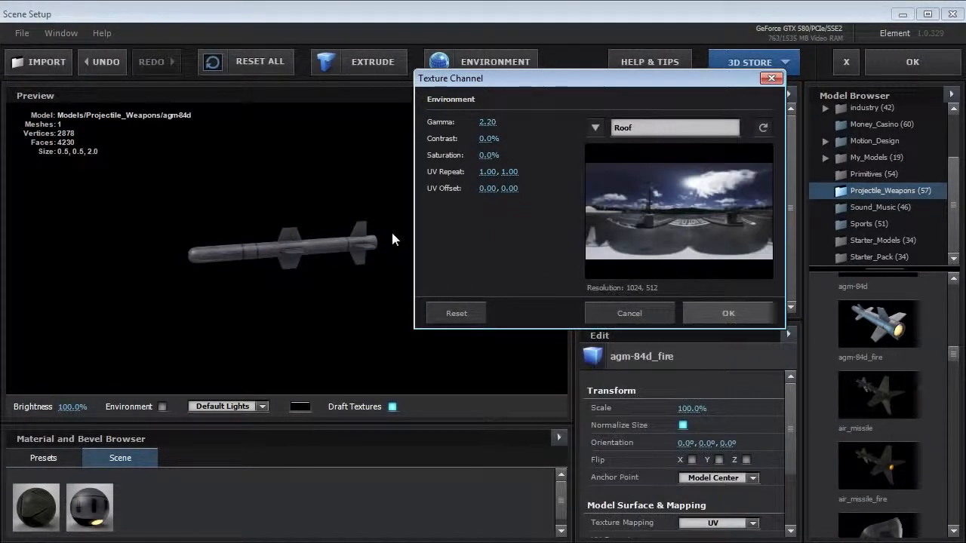
{"action": "left_click", "coordinate": [596, 127]}
{"action": "left_click", "coordinate": [623, 382]}
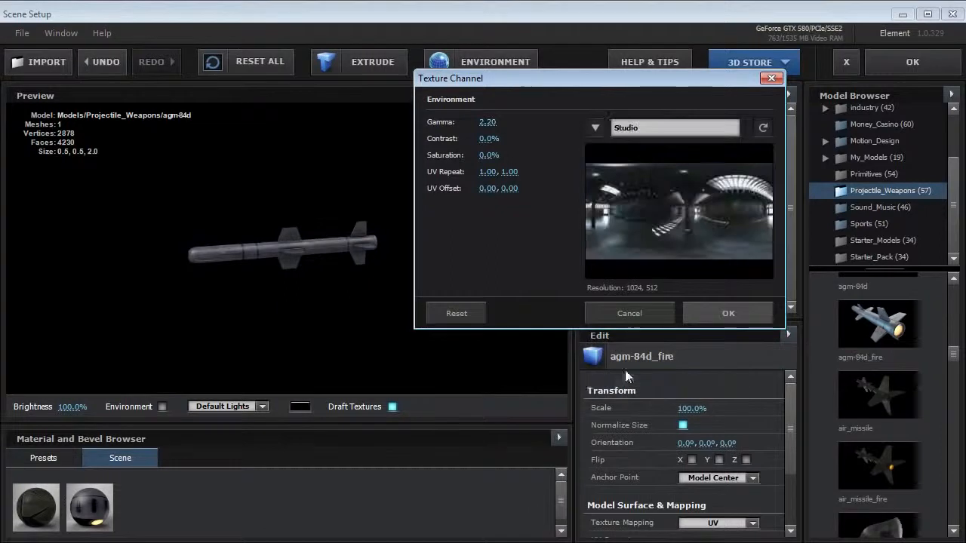
{"action": "left_click", "coordinate": [699, 317]}
Show the environment behind the missile in the preview, look around it, and accept the scene setup
{"action": "left_click", "coordinate": [162, 407]}
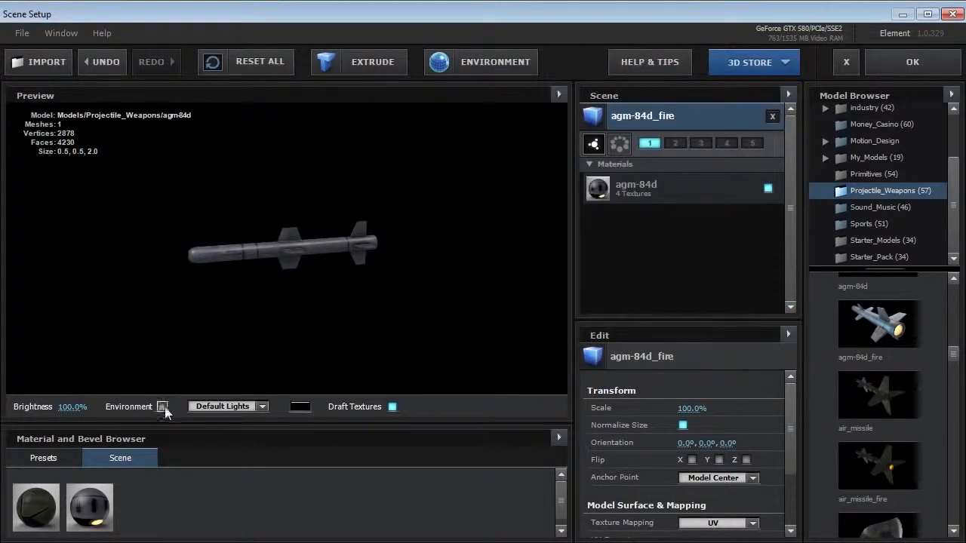
{"action": "left_click_drag", "start_coordinate": [362, 257], "coordinate": [163, 292]}
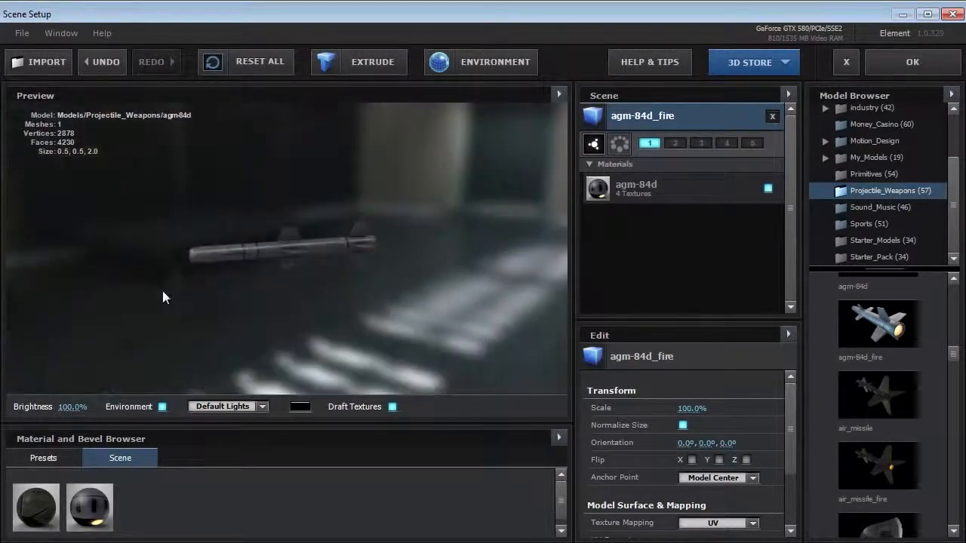
{"action": "left_click", "coordinate": [909, 62]}
Add a two-node camera named Camera 1 with the 24mm preset to Comp 3
{"action": "left_click", "coordinate": [128, 29]}
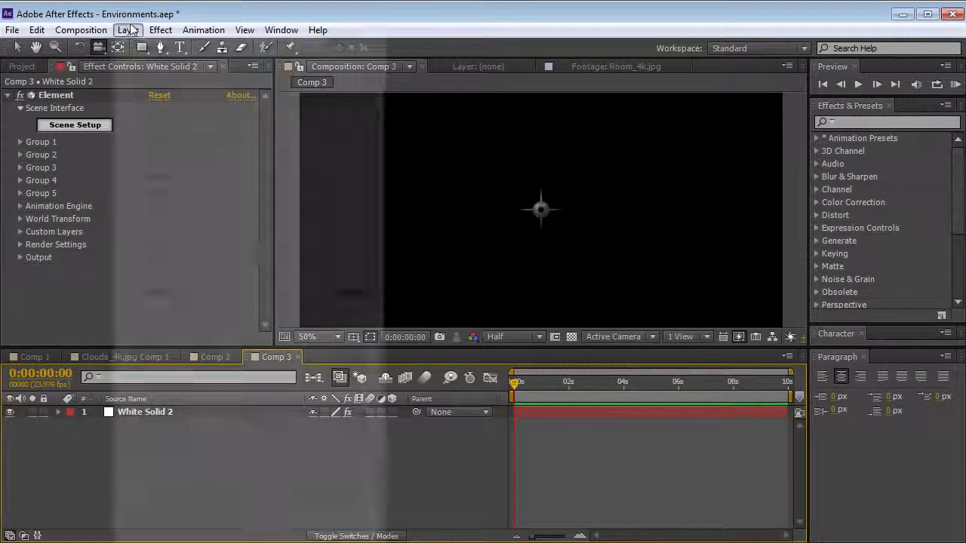
{"action": "mouse_move", "coordinate": [320, 47]}
{"action": "left_click", "coordinate": [425, 97]}
{"action": "left_click", "coordinate": [478, 201]}
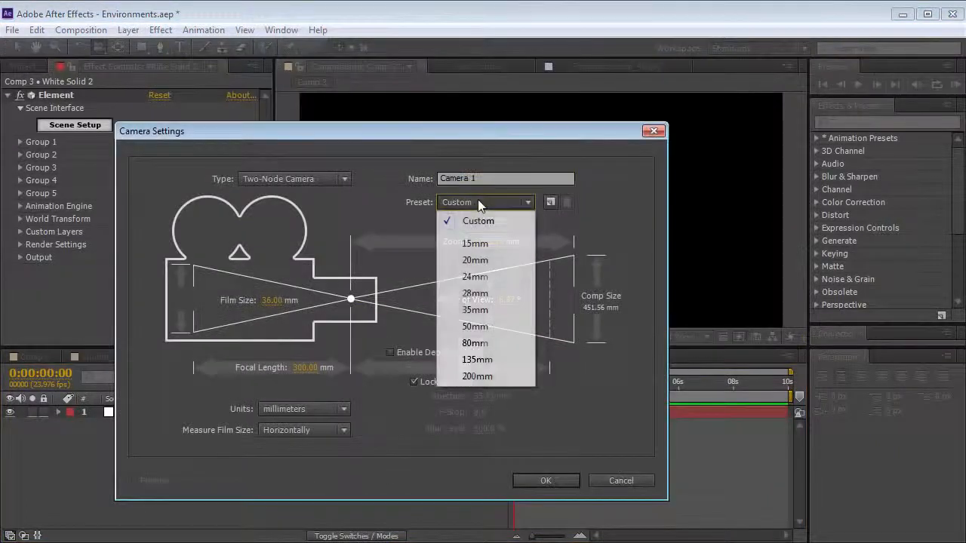
{"action": "left_click", "coordinate": [475, 276]}
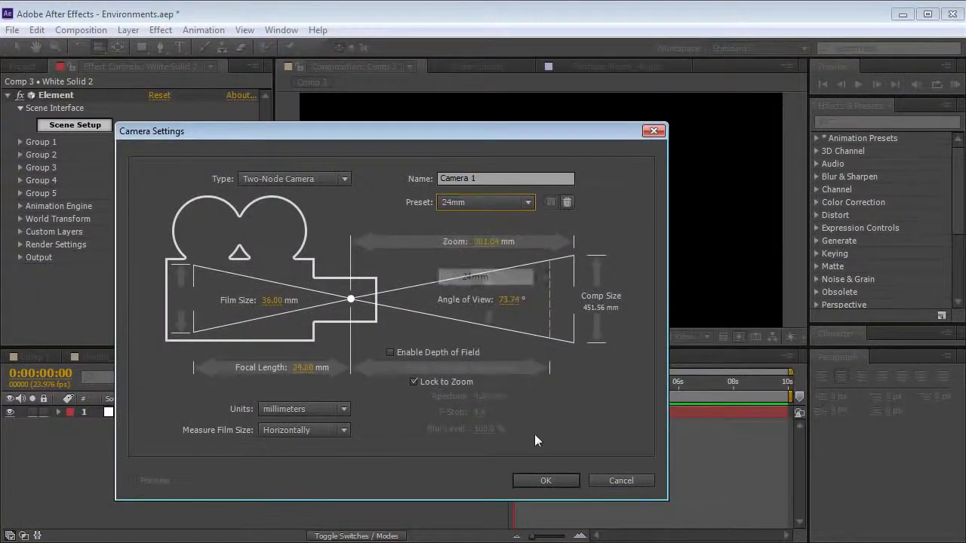
{"action": "left_click", "coordinate": [545, 480]}
Orbit Camera 1 around the missile and change the fast previews mode
{"action": "left_click_drag", "start_coordinate": [581, 231], "coordinate": [539, 276]}
{"action": "left_click", "coordinate": [739, 336]}
{"action": "left_click", "coordinate": [762, 357]}
{"action": "left_click_drag", "start_coordinate": [456, 248], "coordinate": [420, 251]}
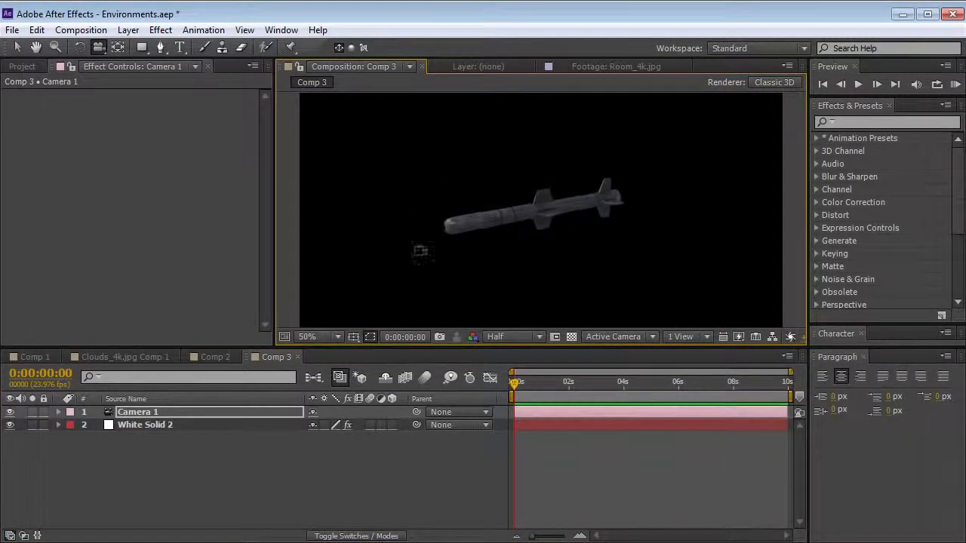
Enable Show in BG in the Element environment render settings on White Solid 2 and orbit the camera around the missile
{"action": "left_click", "coordinate": [132, 425]}
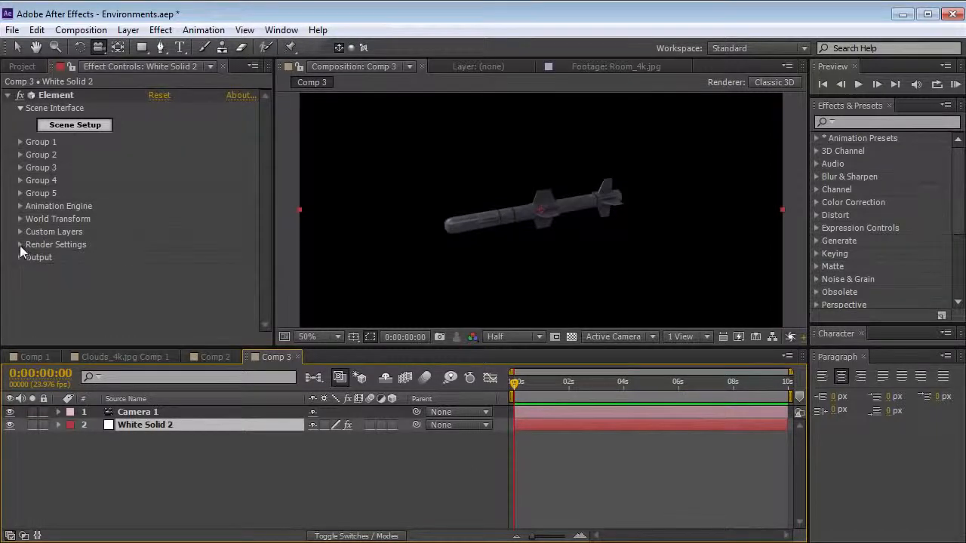
{"action": "left_click", "coordinate": [20, 245]}
{"action": "left_click", "coordinate": [32, 258]}
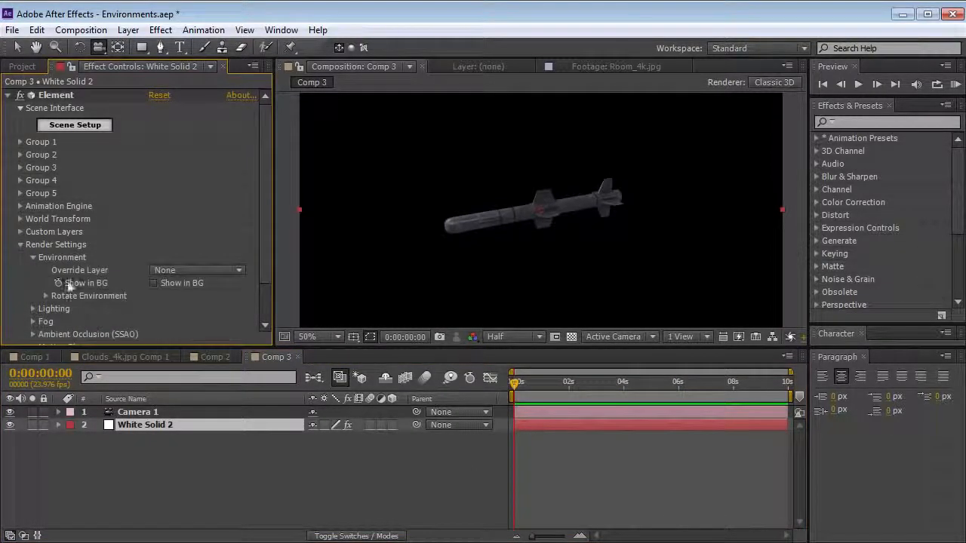
{"action": "left_click", "coordinate": [153, 284]}
{"action": "left_click_drag", "start_coordinate": [441, 282], "coordinate": [550, 202]}
{"action": "left_click_drag", "start_coordinate": [533, 235], "coordinate": [511, 237]}
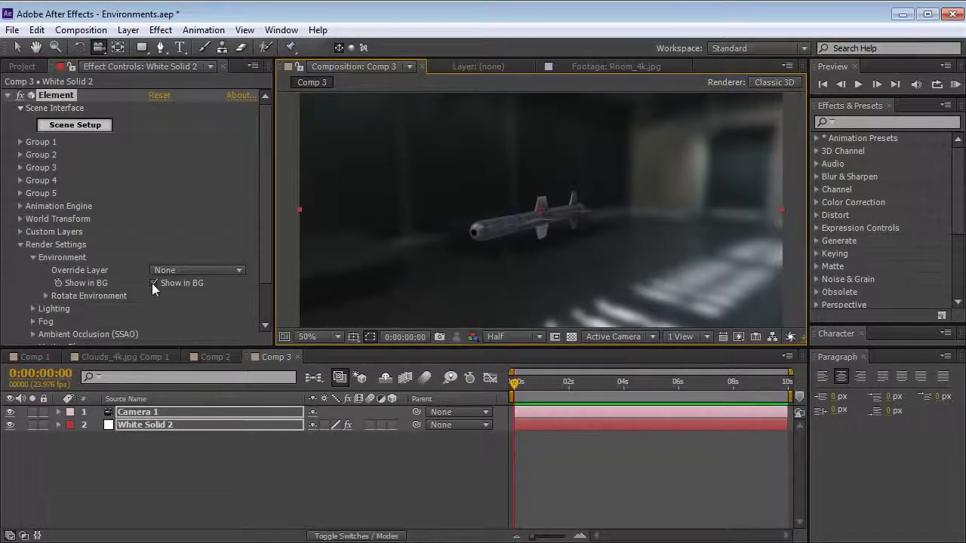
{"action": "left_click", "coordinate": [153, 283]}
{"action": "left_click", "coordinate": [21, 66]}
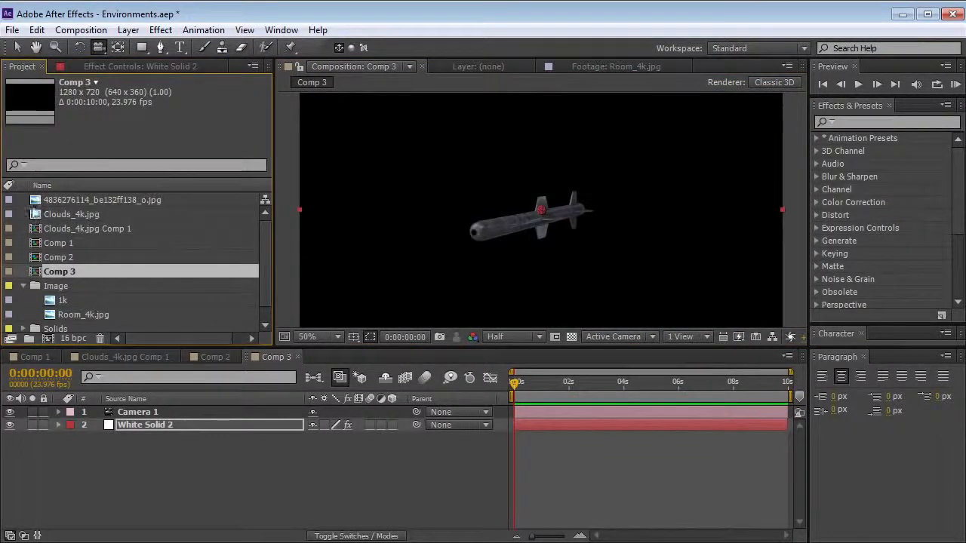
{"action": "left_click", "coordinate": [34, 202]}
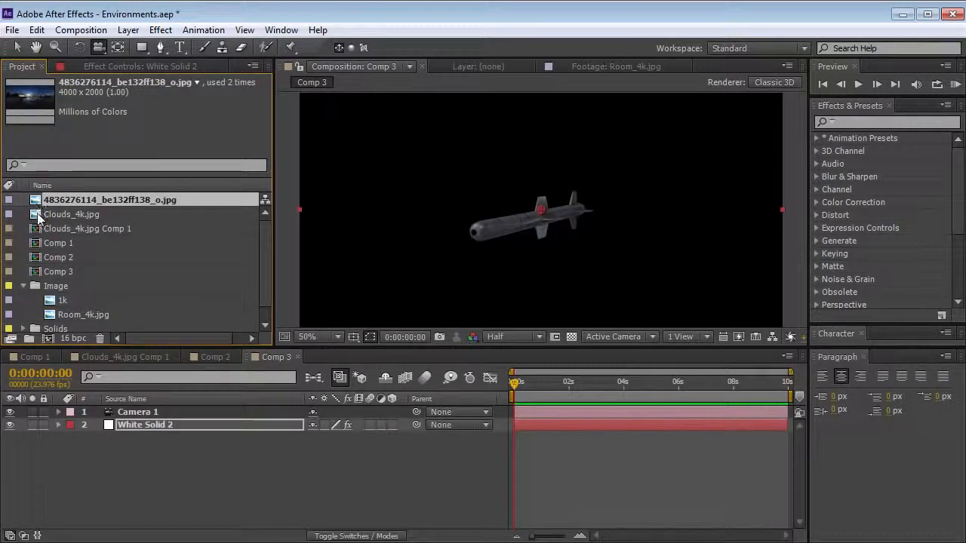
{"action": "left_click_drag", "start_coordinate": [36, 204], "coordinate": [121, 461]}
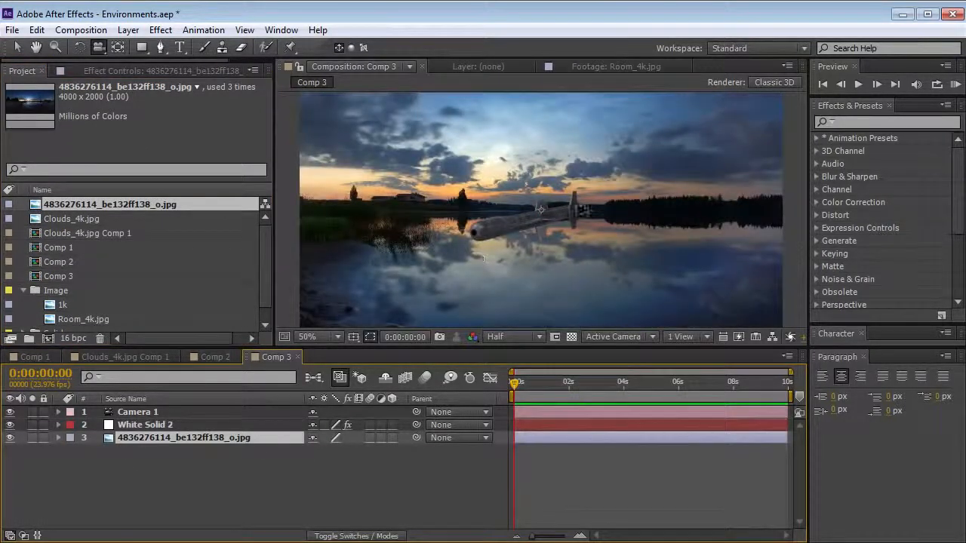
{"action": "left_click", "coordinate": [151, 424]}
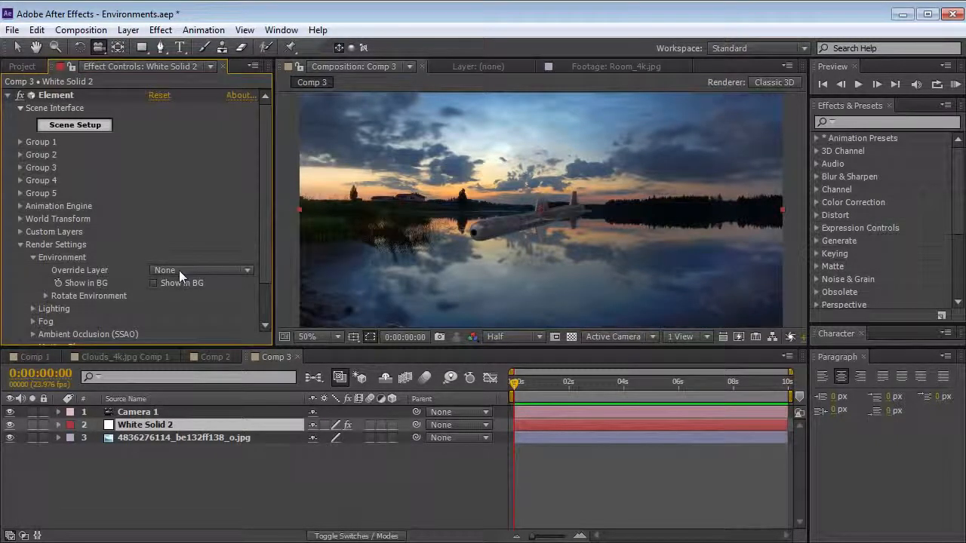
{"action": "left_click", "coordinate": [32, 257]}
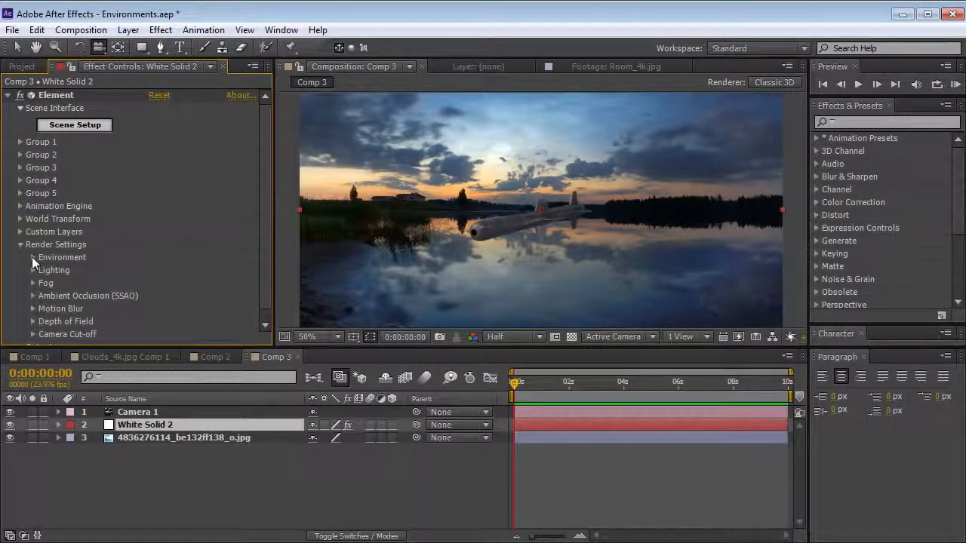
{"action": "left_click", "coordinate": [19, 231]}
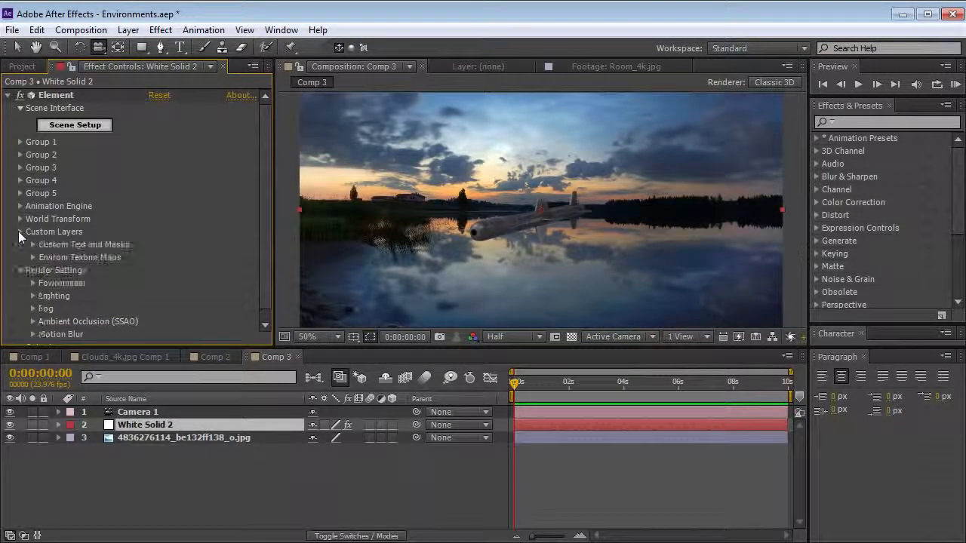
{"action": "left_click", "coordinate": [32, 258]}
{"action": "scroll", "coordinate": [45, 243], "scroll_direction": "down", "scroll_amount": 1}
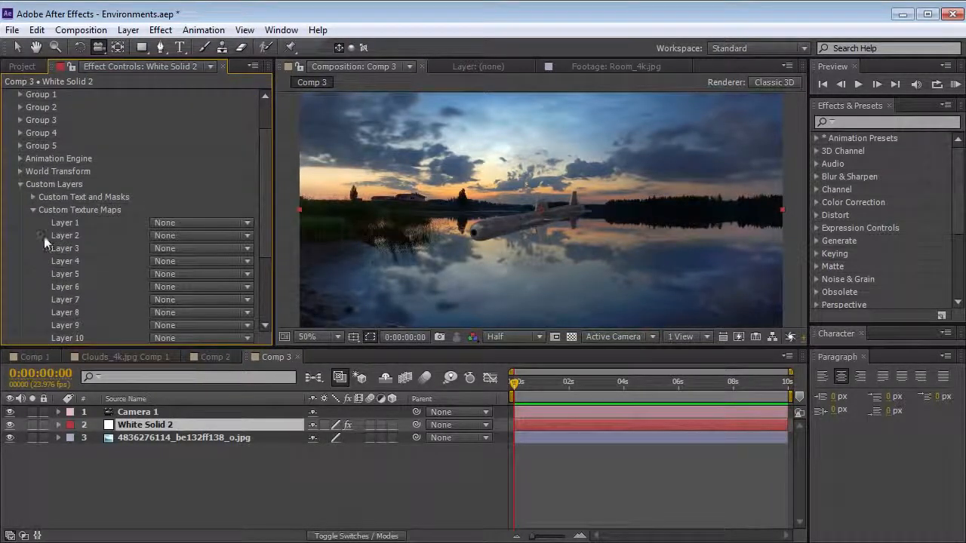
{"action": "left_click", "coordinate": [178, 223]}
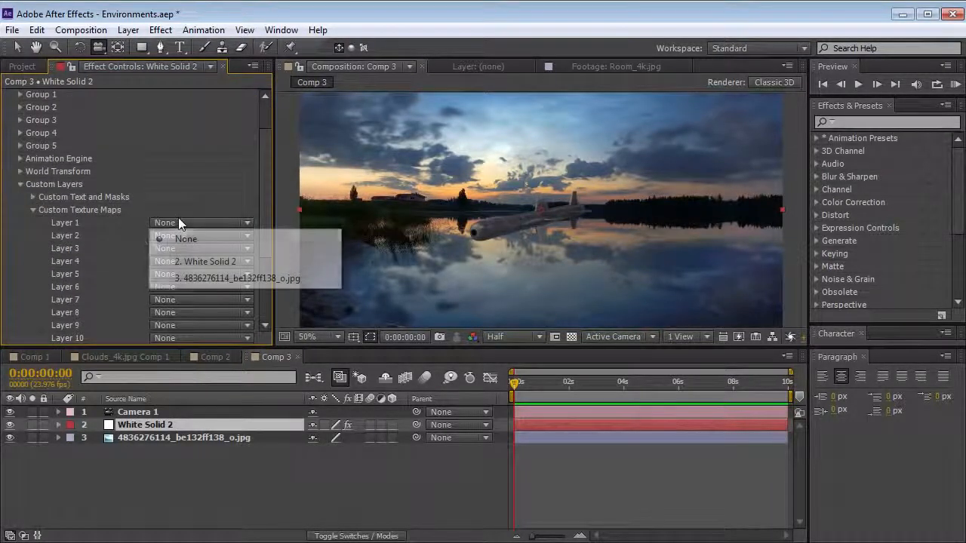
{"action": "left_click", "coordinate": [226, 278]}
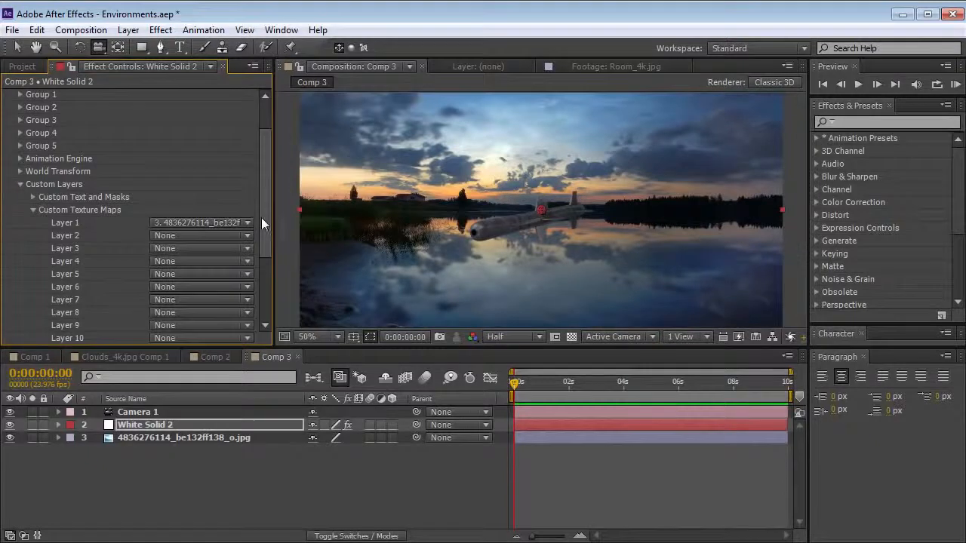
Reopen Scene Setup, hide the environment in the preview, and rotate the view of the missile
{"action": "scroll", "coordinate": [125, 111], "scroll_direction": "up", "scroll_amount": 1}
{"action": "left_click", "coordinate": [80, 125]}
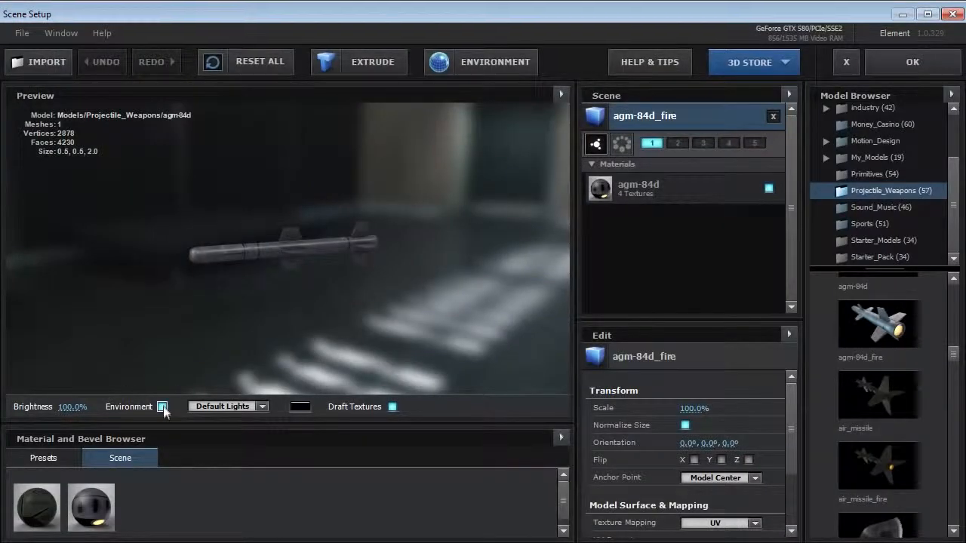
{"action": "left_click", "coordinate": [162, 407]}
{"action": "left_click_drag", "start_coordinate": [186, 375], "coordinate": [400, 273]}
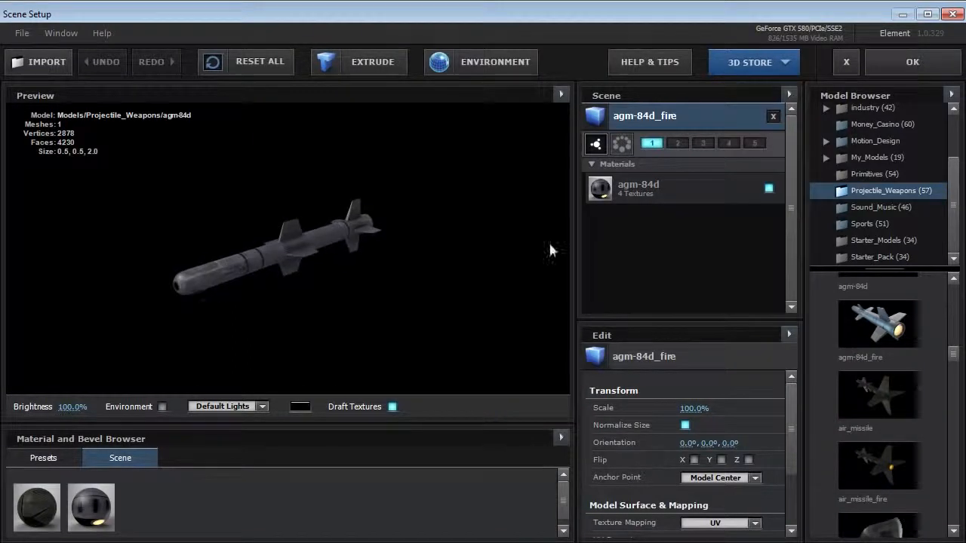
Add the environment sphere from the Primitives set to the scene and select its material
{"action": "left_click", "coordinate": [843, 175]}
{"action": "left_click_drag", "start_coordinate": [953, 306], "coordinate": [952, 384]}
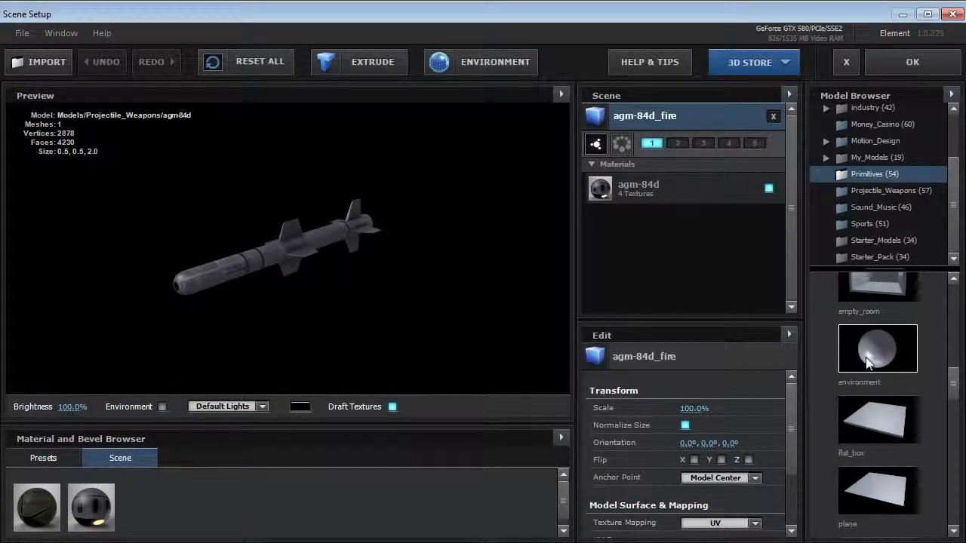
{"action": "left_click", "coordinate": [867, 363]}
{"action": "scroll", "coordinate": [296, 242], "scroll_direction": "down", "scroll_amount": 3}
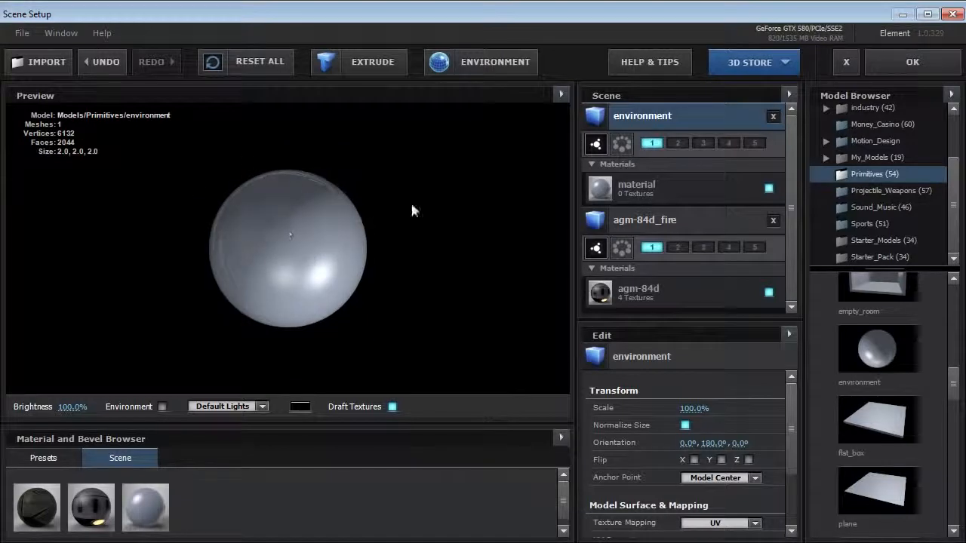
{"action": "left_click", "coordinate": [325, 226]}
{"action": "scroll", "coordinate": [304, 268], "scroll_direction": "up", "scroll_amount": 2}
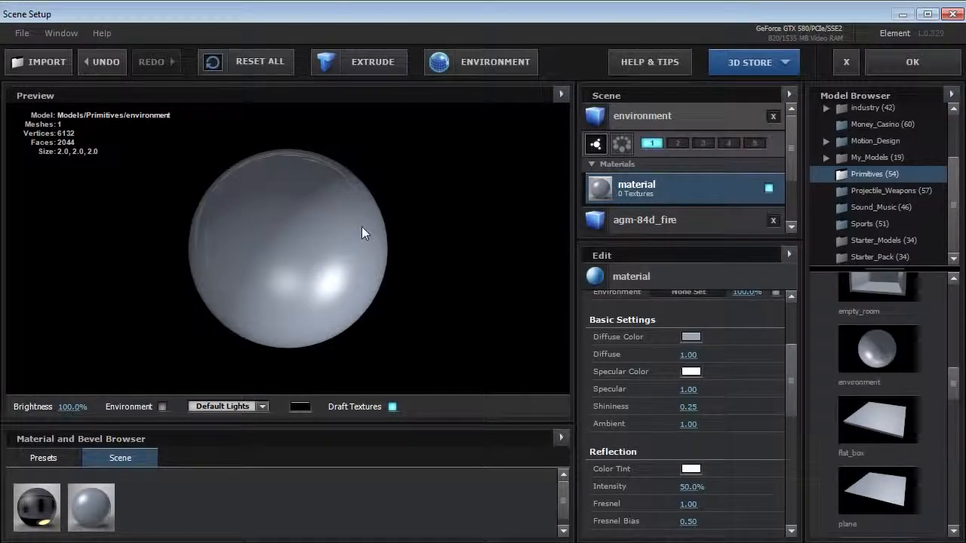
Reset the environment sphere's material to its default settings
{"action": "right_click", "coordinate": [621, 187]}
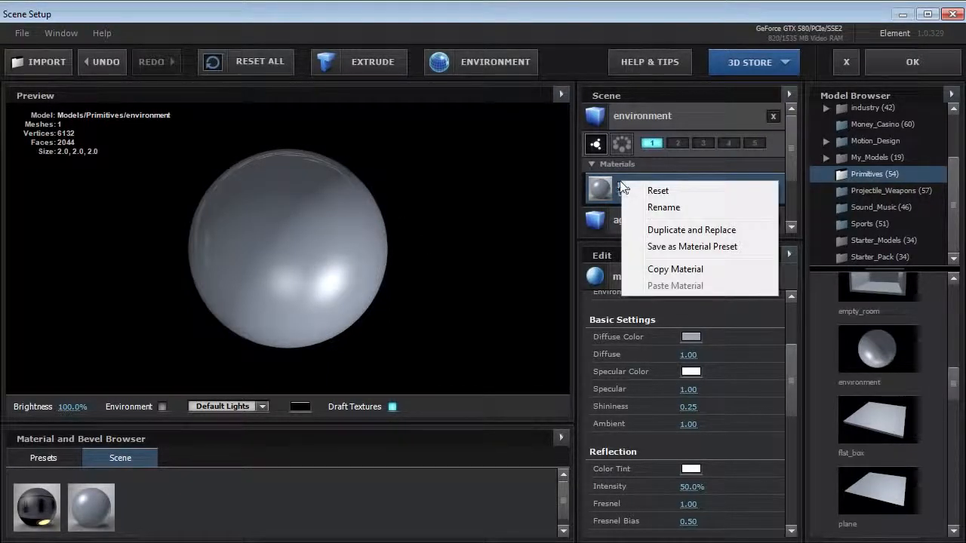
{"action": "left_click", "coordinate": [661, 191]}
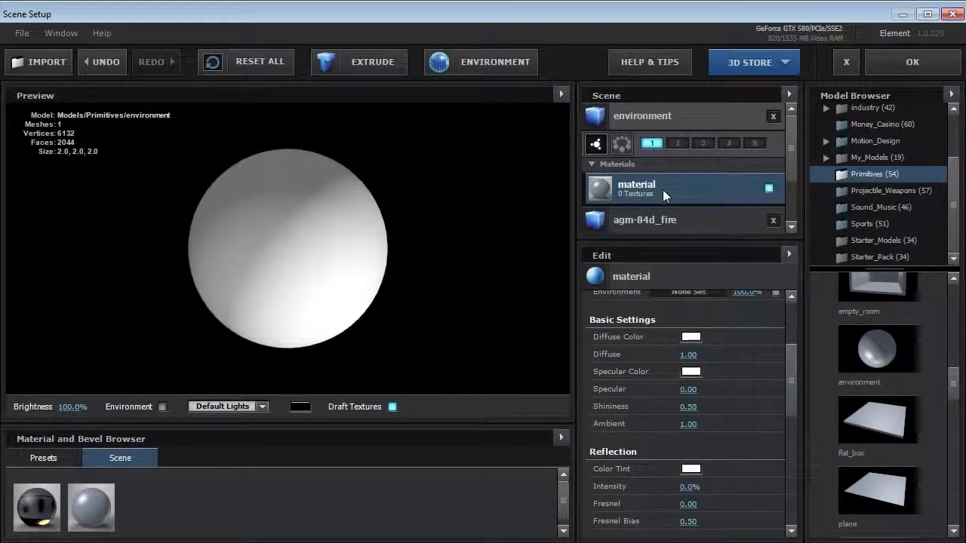
{"action": "left_click_drag", "start_coordinate": [791, 384], "coordinate": [785, 325]}
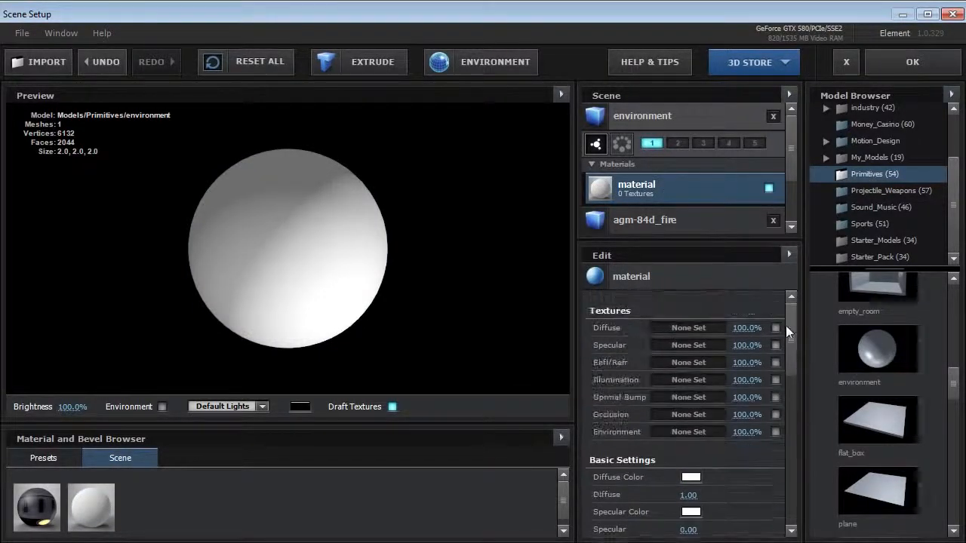
{"action": "left_click", "coordinate": [683, 327]}
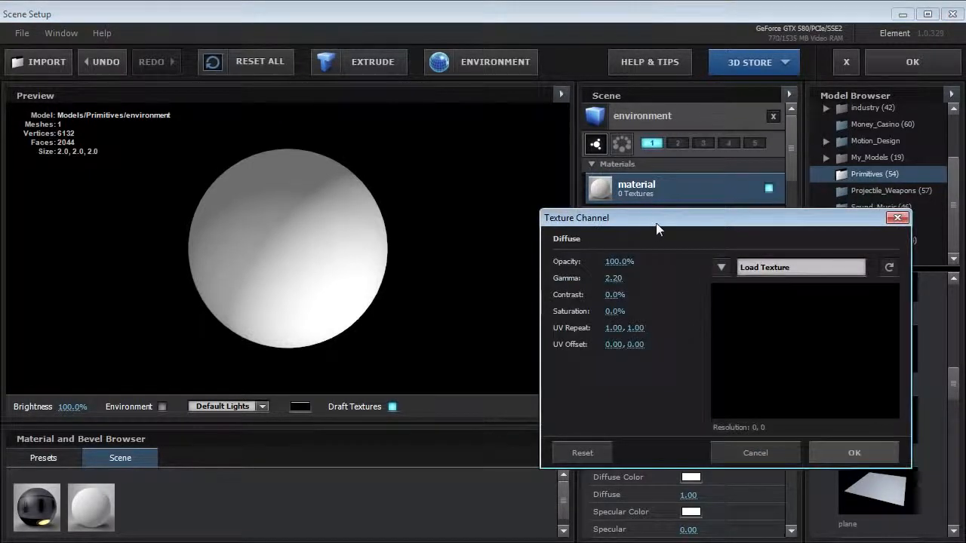
{"action": "left_click_drag", "start_coordinate": [656, 229], "coordinate": [420, 193]}
{"action": "left_click", "coordinate": [526, 236]}
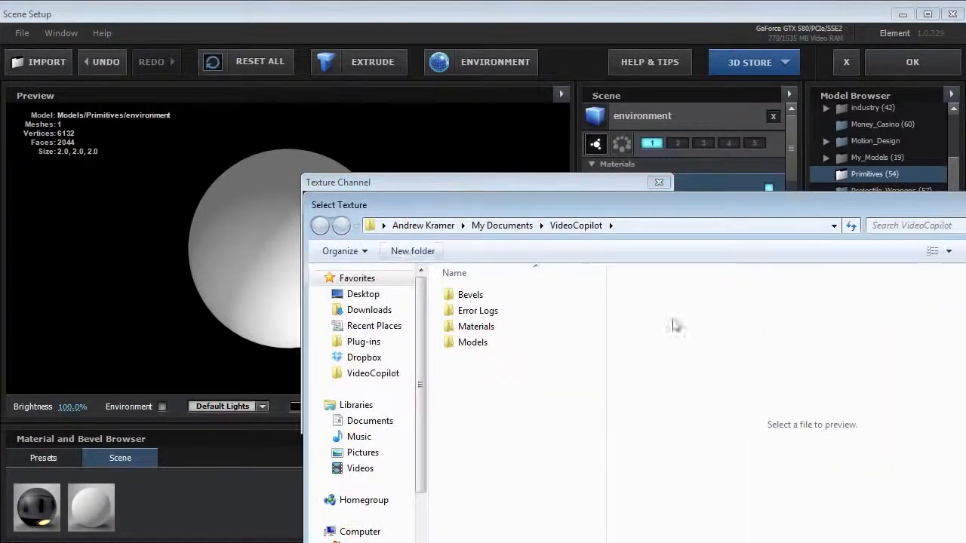
{"action": "key", "text": "Escape"}
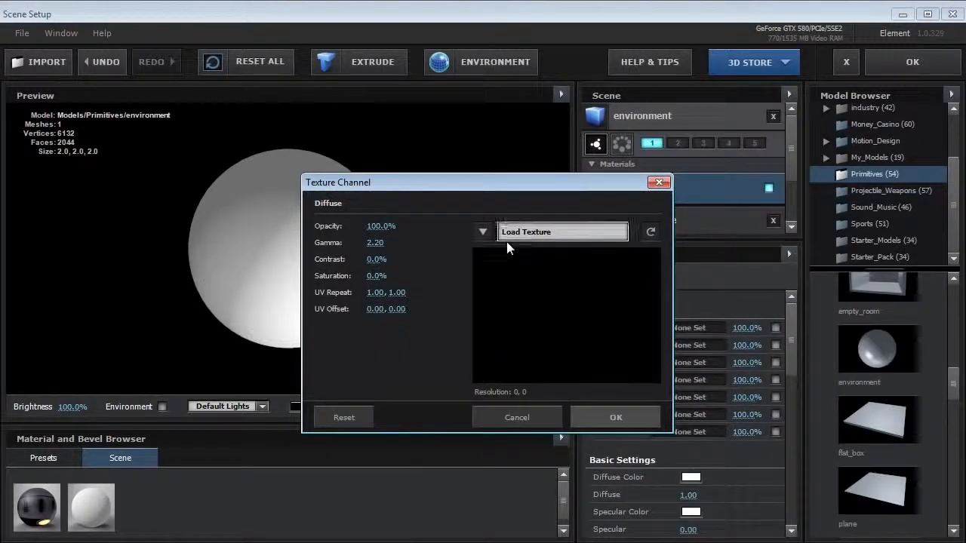
{"action": "left_click", "coordinate": [481, 233]}
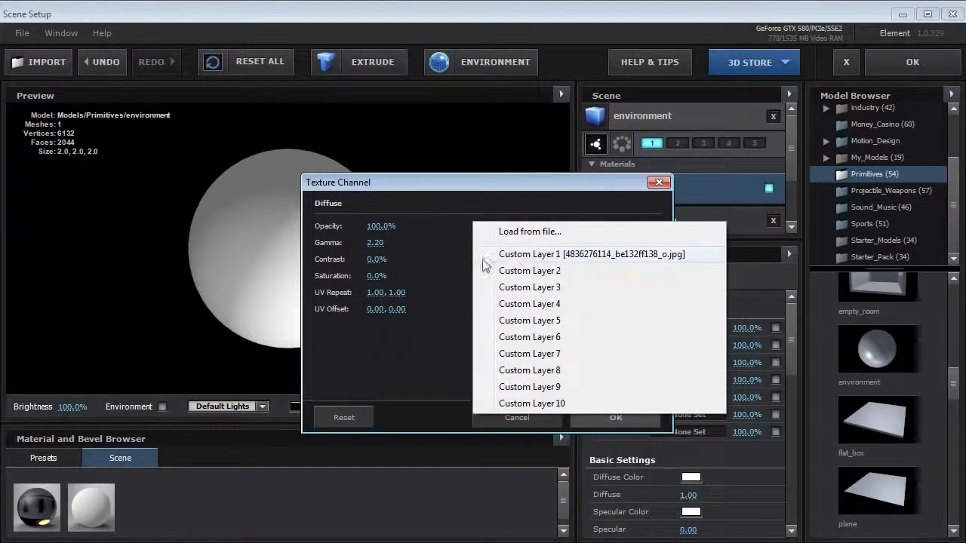
{"action": "left_click", "coordinate": [652, 258]}
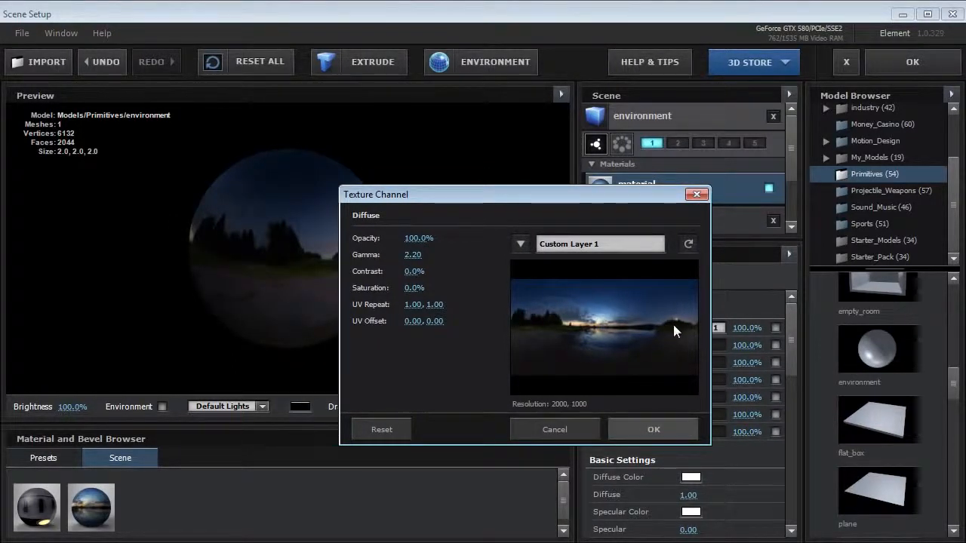
{"action": "left_click", "coordinate": [649, 429]}
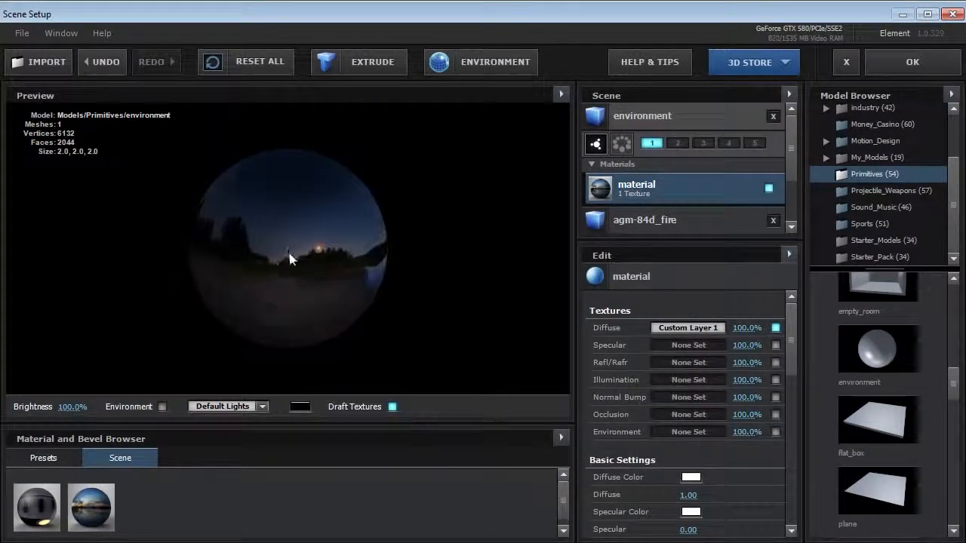
Make the sphere material's illumination use the diffuse color and set the illumination intensity to 100%
{"action": "left_click_drag", "start_coordinate": [791, 318], "coordinate": [785, 430]}
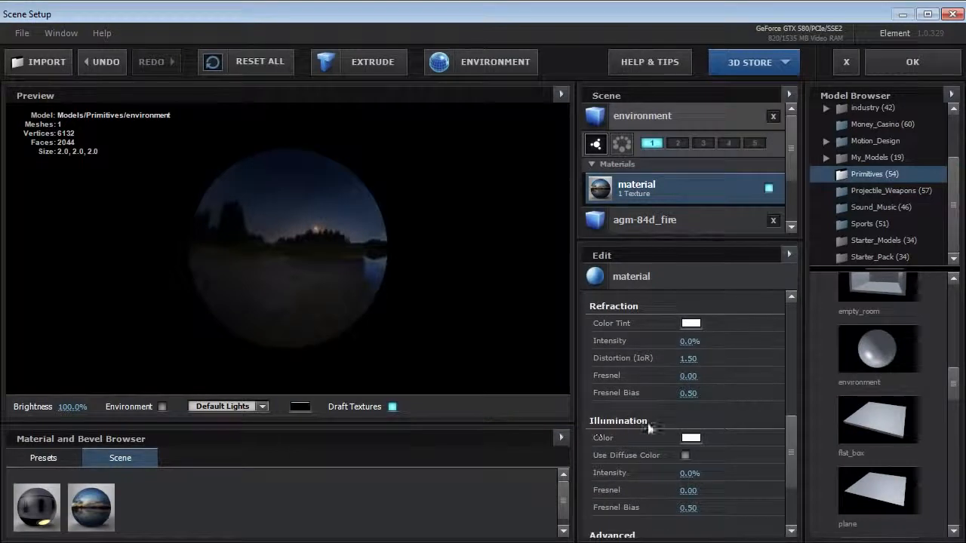
{"action": "left_click", "coordinate": [685, 455]}
{"action": "left_click", "coordinate": [683, 472]}
{"action": "type", "text": "100"}
{"action": "key", "text": "Return"}
Set the sphere material's Diffuse value to 0 and inspect the textured sphere in the preview
{"action": "left_click_drag", "start_coordinate": [789, 473], "coordinate": [787, 403]}
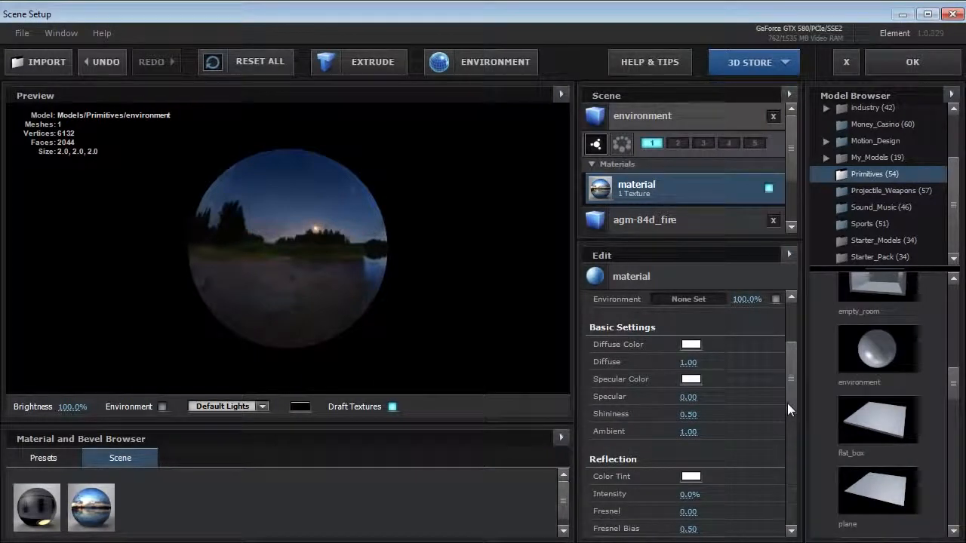
{"action": "left_click", "coordinate": [690, 365]}
{"action": "type", "text": "0"}
{"action": "key", "text": "Return"}
{"action": "scroll", "coordinate": [306, 293], "scroll_direction": "up", "scroll_amount": 10}
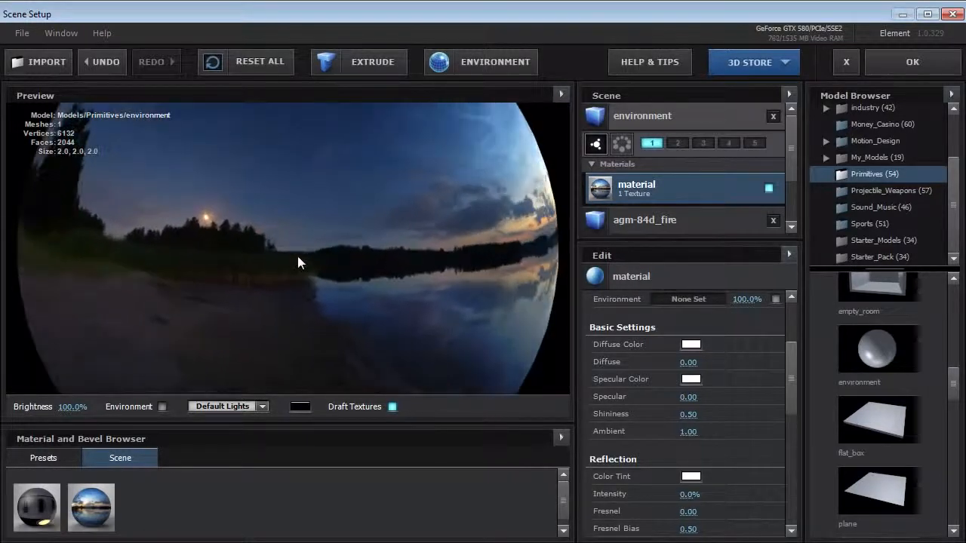
{"action": "left_click_drag", "start_coordinate": [298, 258], "coordinate": [420, 265]}
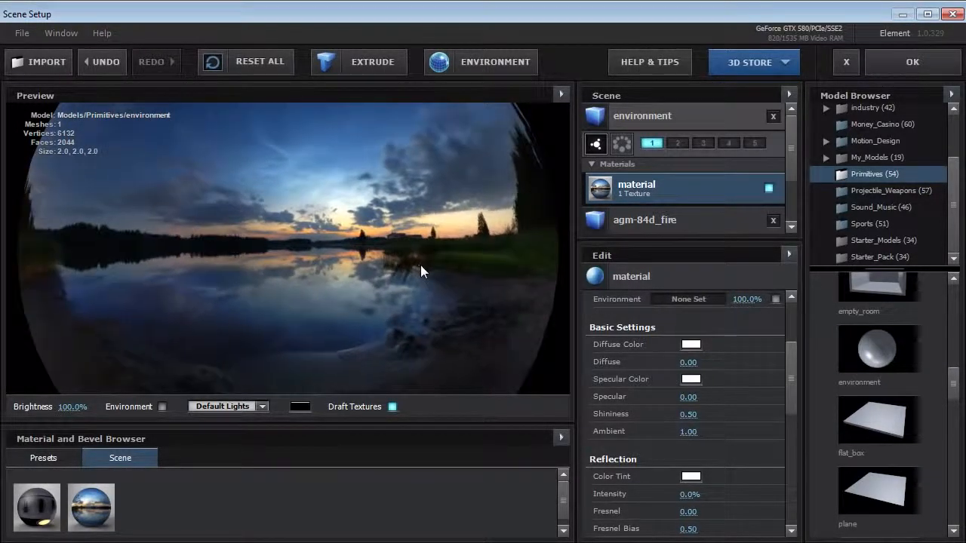
{"action": "scroll", "coordinate": [345, 262], "scroll_direction": "down", "scroll_amount": 5}
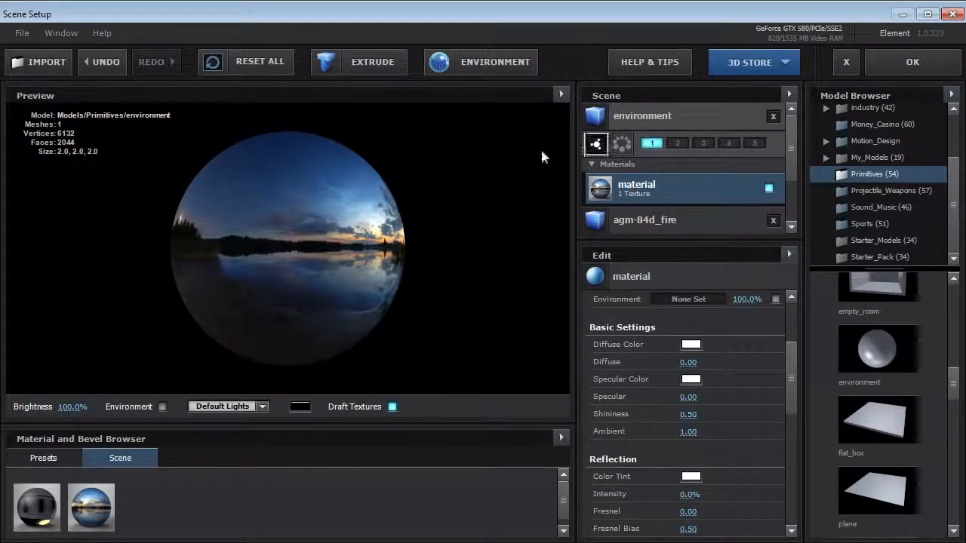
Assign the environment sphere to group 2, preview the missile model, and accept the scene setup
{"action": "left_click", "coordinate": [672, 115]}
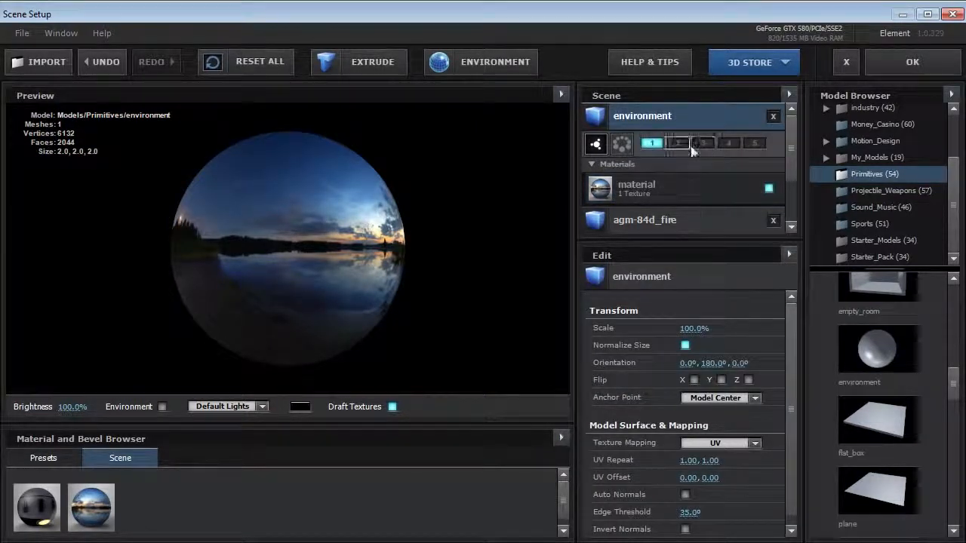
{"action": "left_click", "coordinate": [676, 144]}
{"action": "left_click", "coordinate": [656, 220]}
{"action": "left_click", "coordinate": [658, 119]}
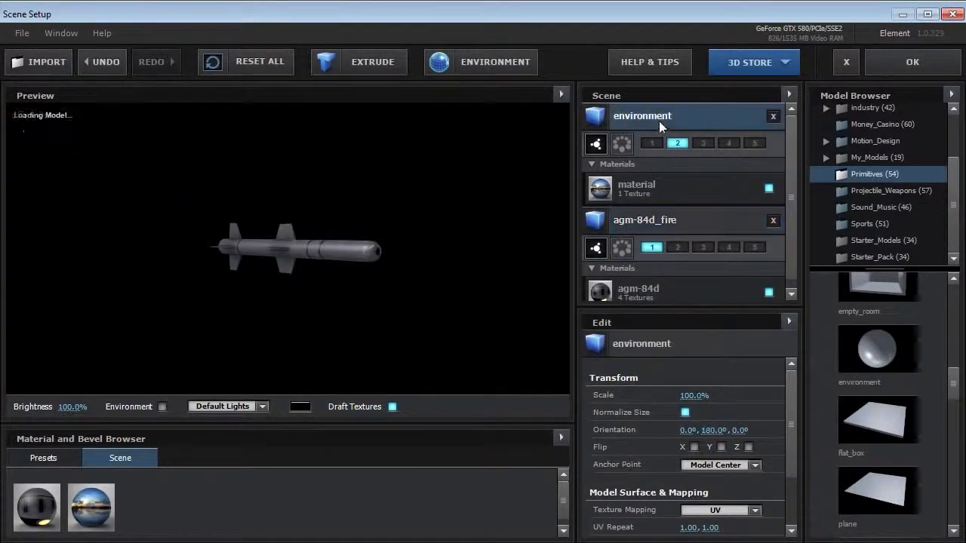
{"action": "left_click", "coordinate": [911, 64]}
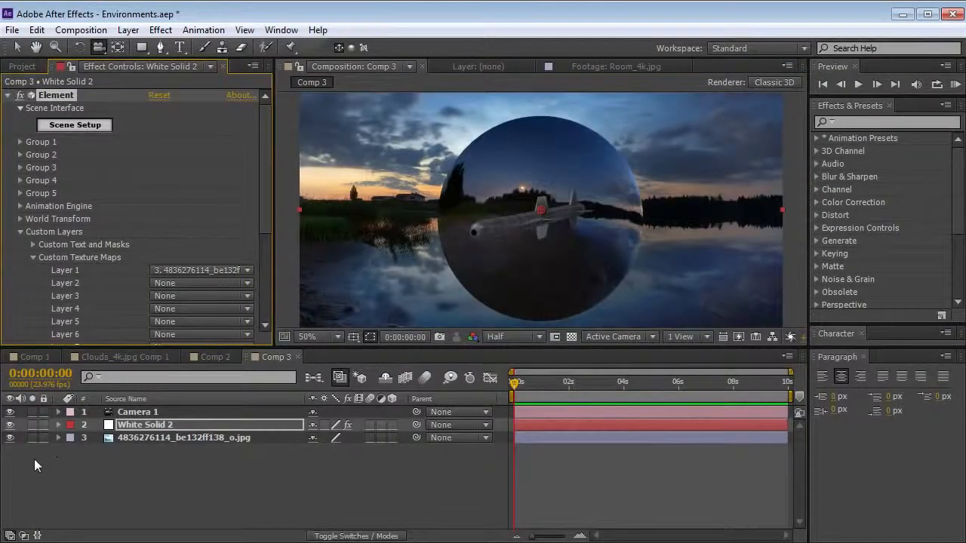
{"action": "left_click", "coordinate": [152, 442]}
{"action": "left_click", "coordinate": [11, 437]}
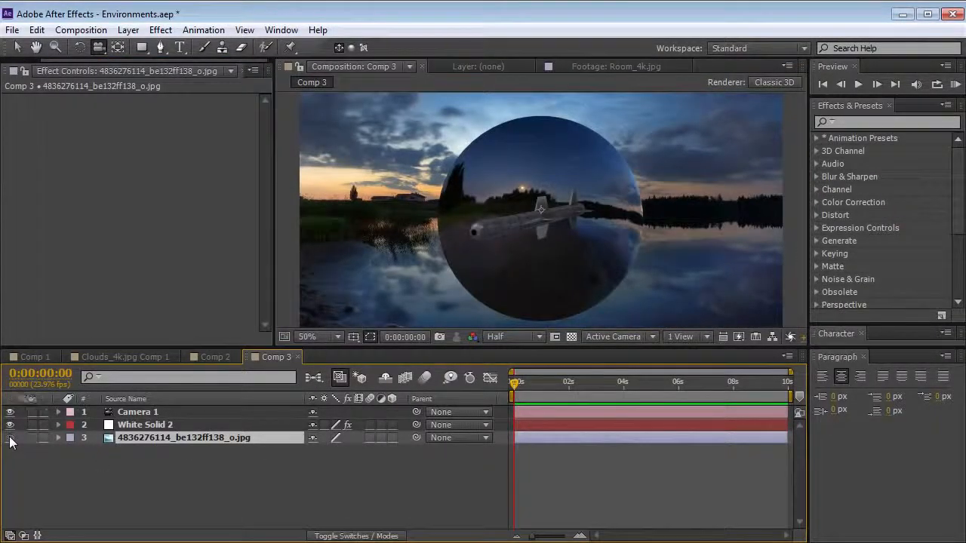
{"action": "left_click", "coordinate": [145, 425]}
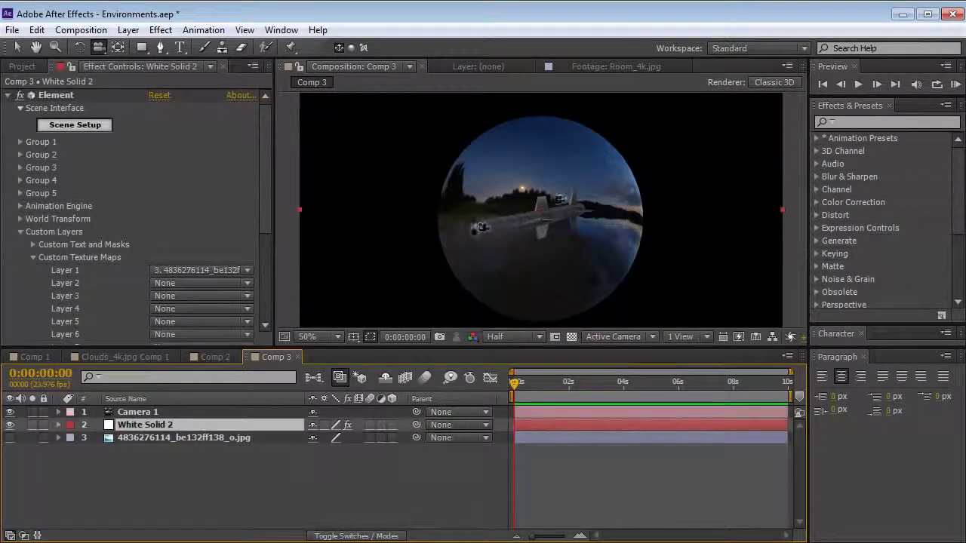
Enlarge Group 2's Particle Look size to 69.20 and orbit the camera around the missile inside the sphere
{"action": "left_click", "coordinate": [19, 154]}
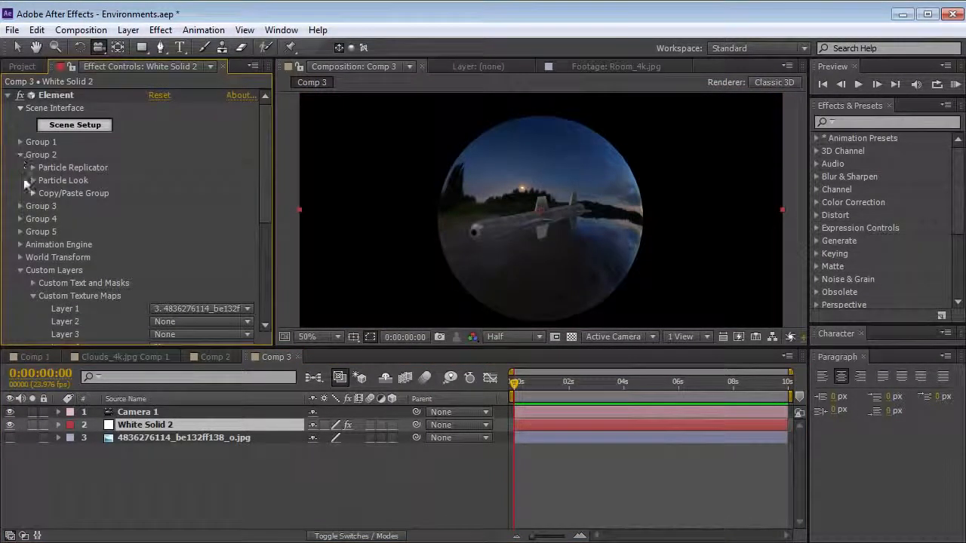
{"action": "left_click", "coordinate": [33, 180]}
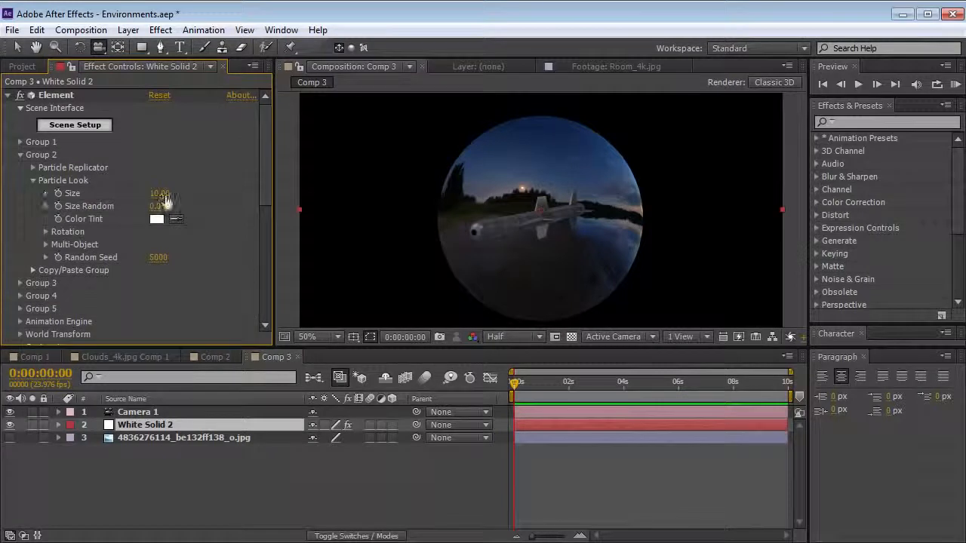
{"action": "left_click_drag", "start_coordinate": [163, 197], "coordinate": [212, 198]}
{"action": "left_click_drag", "start_coordinate": [372, 175], "coordinate": [578, 173]}
{"action": "left_click_drag", "start_coordinate": [428, 236], "coordinate": [672, 233]}
{"action": "left_click_drag", "start_coordinate": [402, 215], "coordinate": [534, 243]}
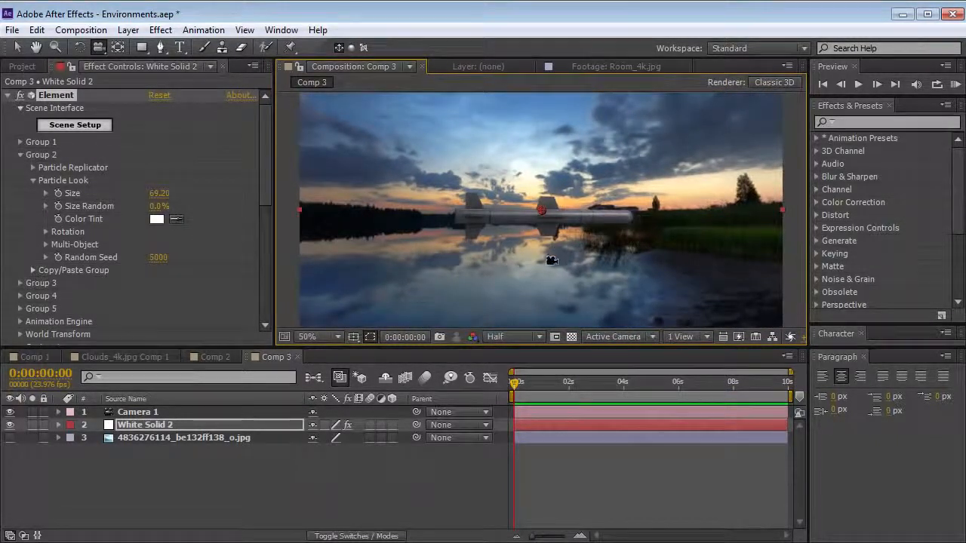
{"action": "left_click_drag", "start_coordinate": [608, 248], "coordinate": [657, 223]}
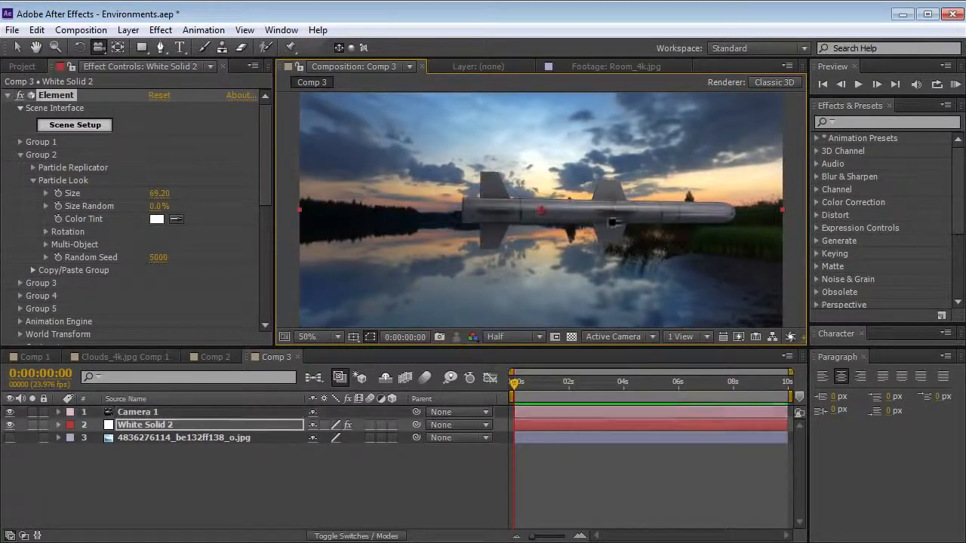
Try a Group 2 Particle Look size of 218.50, and settle on a size of 40
{"action": "left_click_drag", "start_coordinate": [158, 193], "coordinate": [297, 175]}
{"action": "left_click_drag", "start_coordinate": [531, 243], "coordinate": [507, 246]}
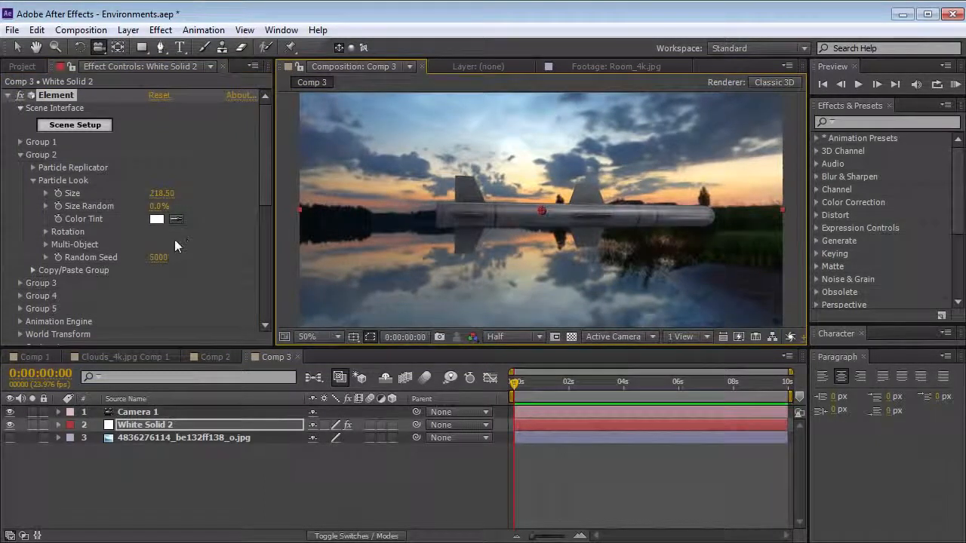
{"action": "left_click", "coordinate": [161, 193]}
{"action": "type", "text": "40"}
{"action": "key", "text": "Return"}
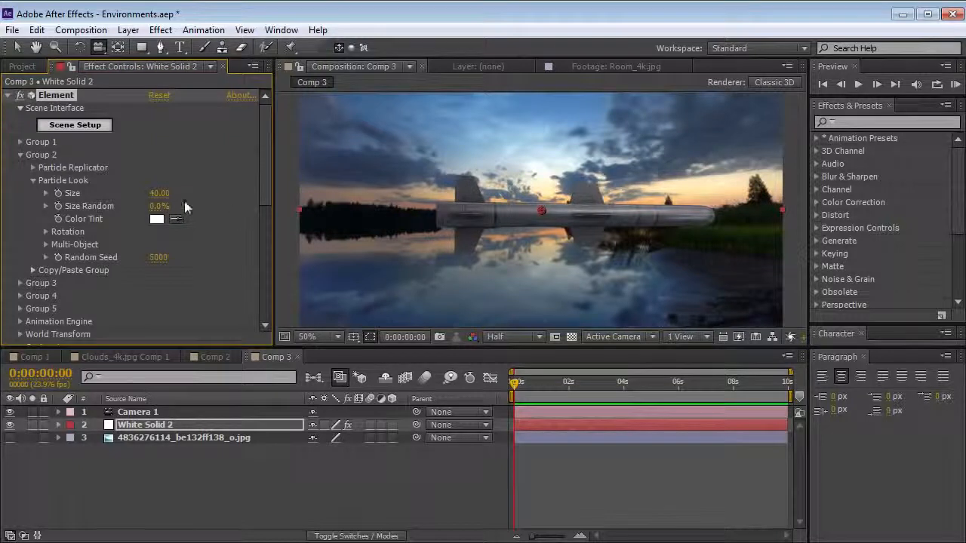
Orbit and move the camera to frame a closer side view of the missile against the lake
{"action": "left_click_drag", "start_coordinate": [547, 235], "coordinate": [474, 235]}
{"action": "left_click_drag", "start_coordinate": [557, 267], "coordinate": [524, 236]}
{"action": "left_click_drag", "start_coordinate": [537, 234], "coordinate": [549, 263]}
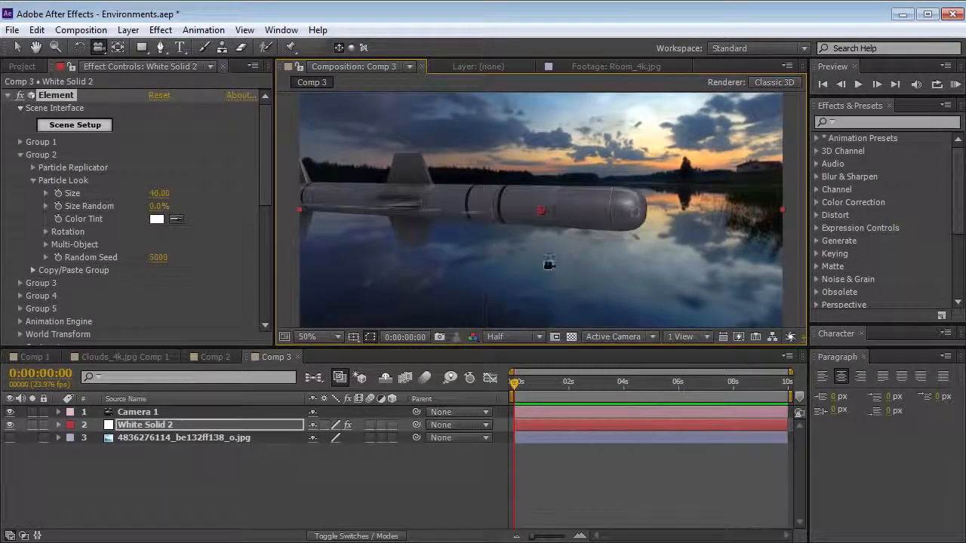
{"action": "left_click_drag", "start_coordinate": [621, 269], "coordinate": [482, 232]}
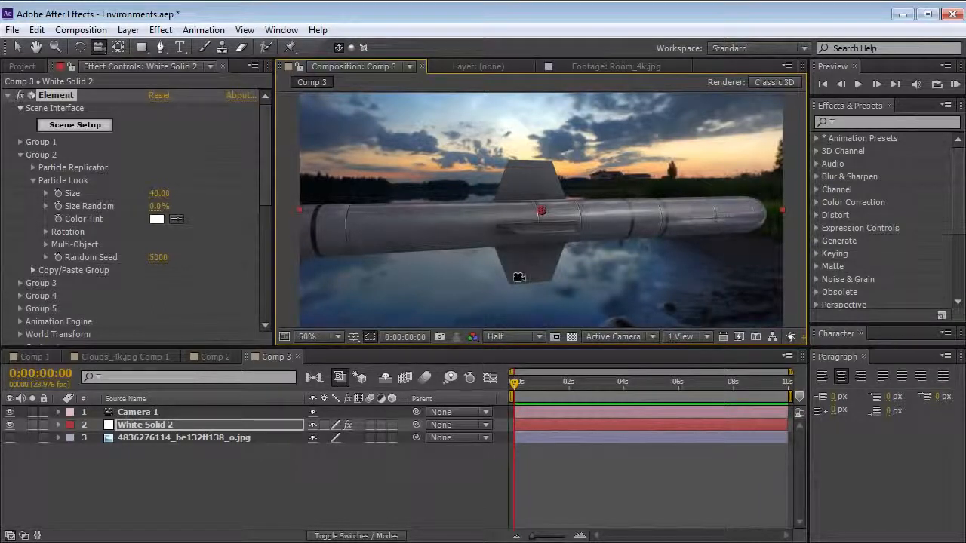
{"action": "left_click", "coordinate": [141, 437]}
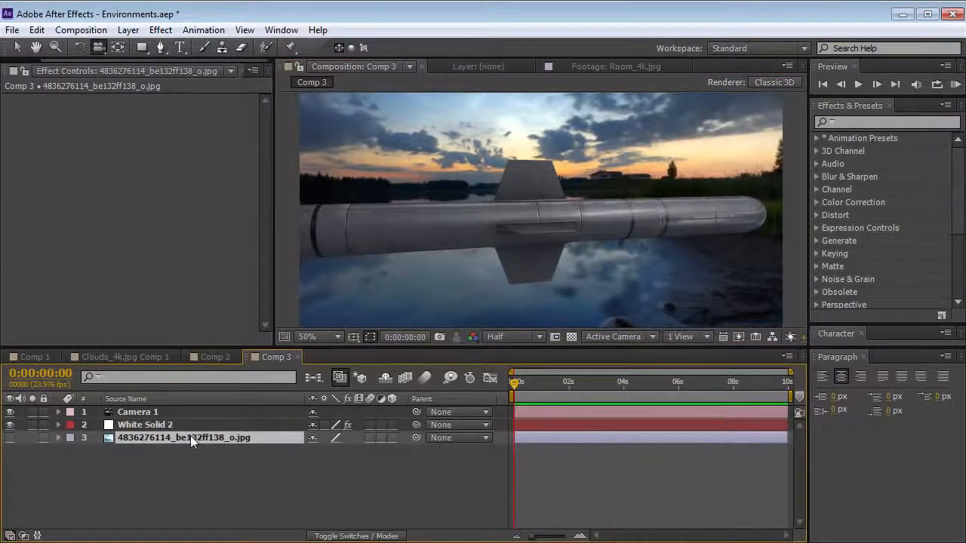
{"action": "left_click", "coordinate": [134, 34]}
{"action": "left_click", "coordinate": [198, 542]}
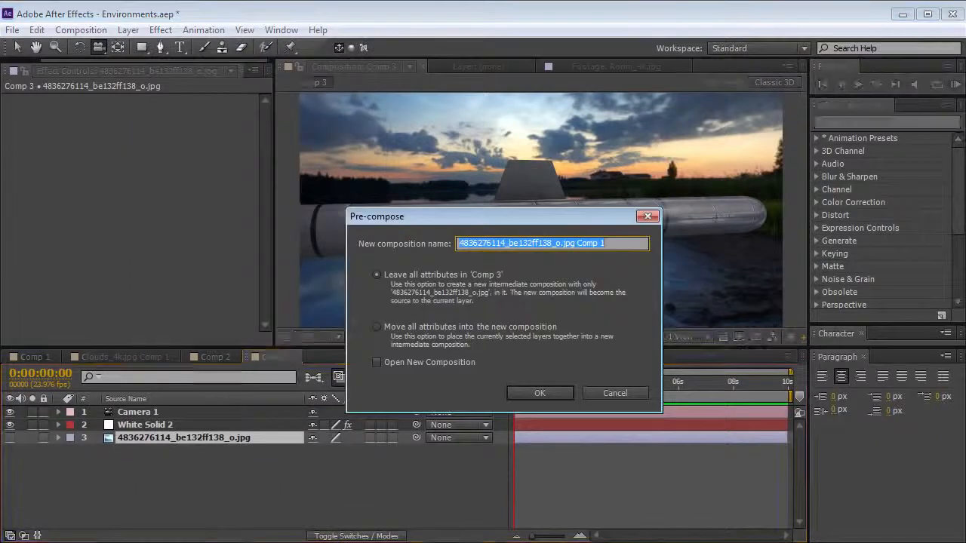
{"action": "left_click", "coordinate": [538, 394]}
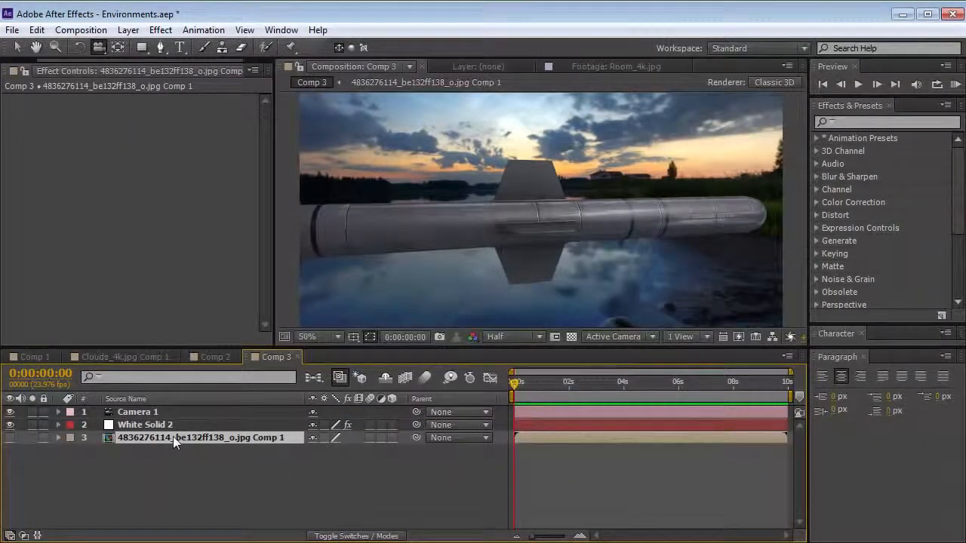
Open the panorama precomp and apply Fast Blur to its image with Repeat Edge Pixels enabled and blurriness about 43
{"action": "double_click", "coordinate": [172, 437]}
{"action": "key", "text": "v"}
{"action": "left_click", "coordinate": [436, 182]}
{"action": "left_click", "coordinate": [160, 30]}
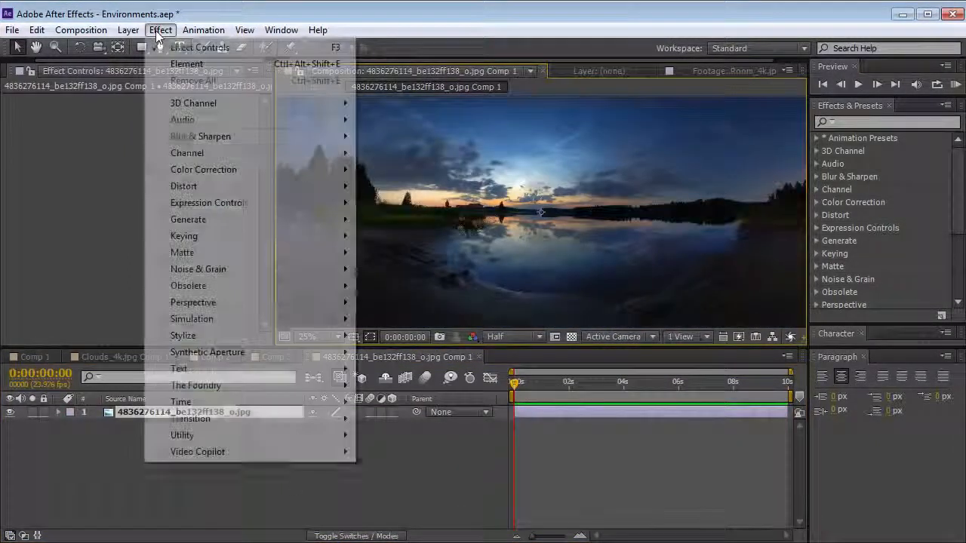
{"action": "mouse_move", "coordinate": [188, 137]}
{"action": "left_click", "coordinate": [392, 300]}
{"action": "left_click", "coordinate": [154, 139]}
{"action": "left_click_drag", "start_coordinate": [155, 113], "coordinate": [187, 113]}
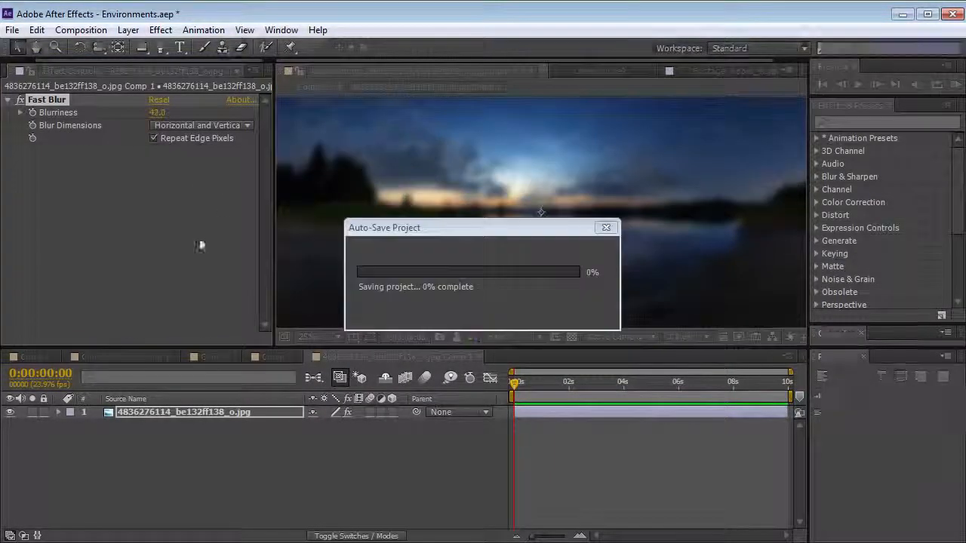
Check the blurred background around the missile in Comp 3, and remove the Fast Blur from the panorama precomp
{"action": "left_click", "coordinate": [279, 354]}
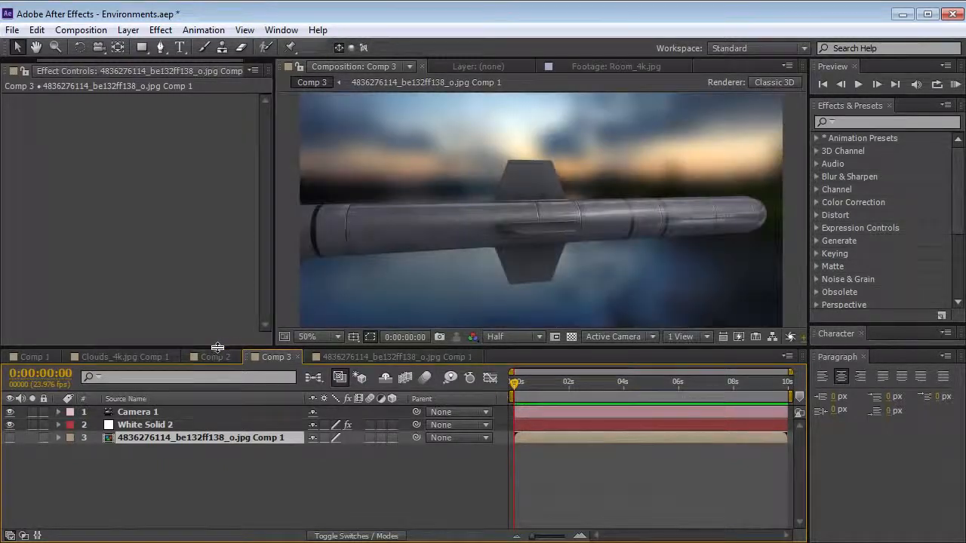
{"action": "key", "text": "c"}
{"action": "left_click_drag", "start_coordinate": [476, 236], "coordinate": [532, 242]}
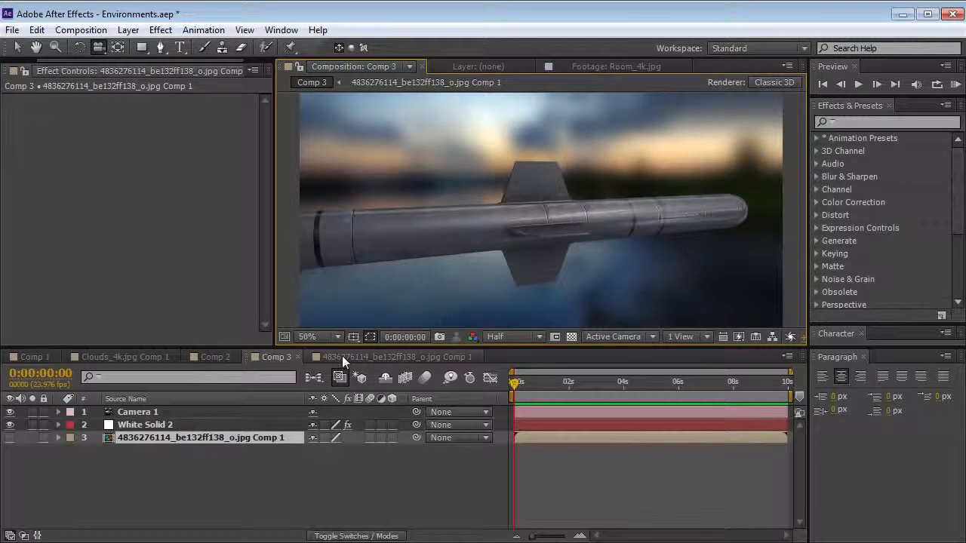
{"action": "left_click", "coordinate": [342, 356]}
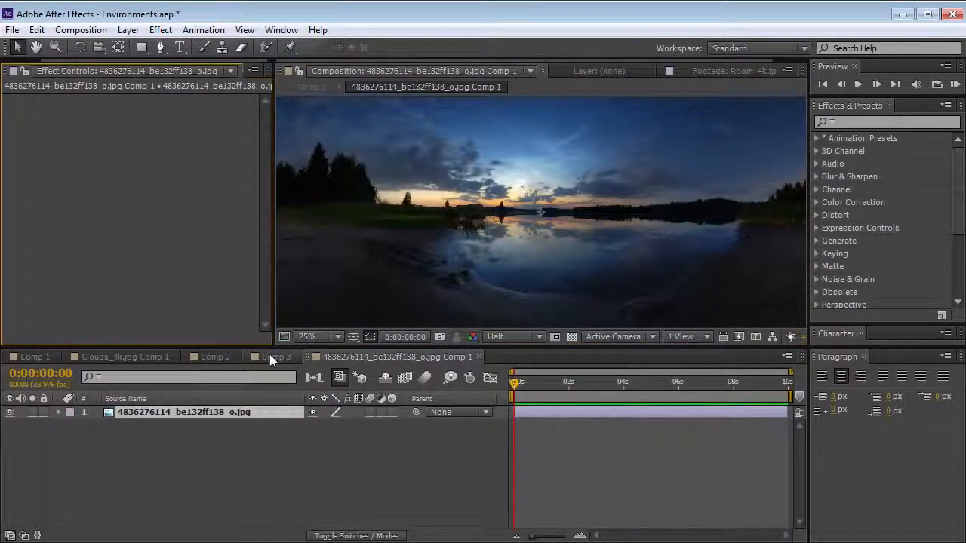
{"action": "left_click", "coordinate": [276, 356]}
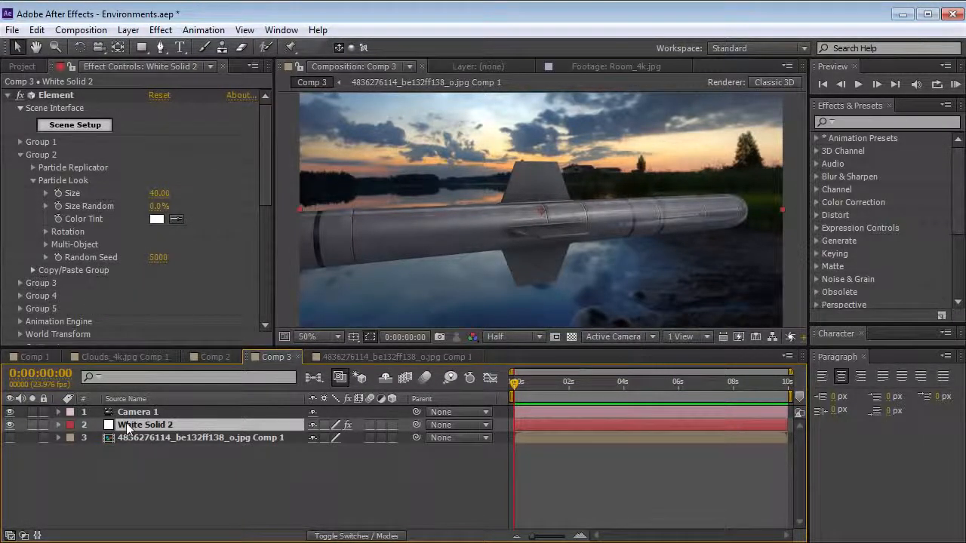
Duplicate the White Solid 2 layer and set Element's Group 2 Particle Count to 0 on the upper copy
{"action": "left_click", "coordinate": [36, 29]}
{"action": "left_click", "coordinate": [68, 191]}
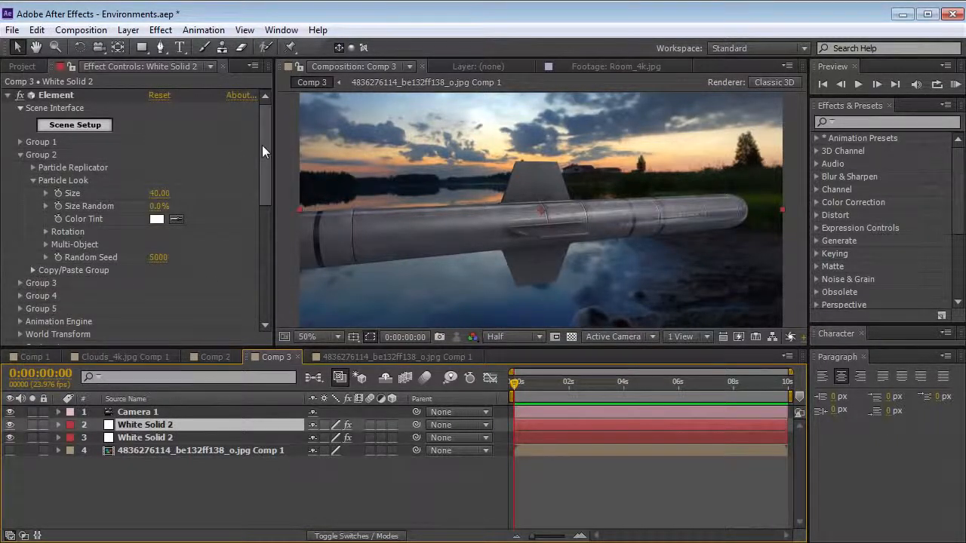
{"action": "left_click", "coordinate": [34, 180]}
{"action": "left_click", "coordinate": [33, 168]}
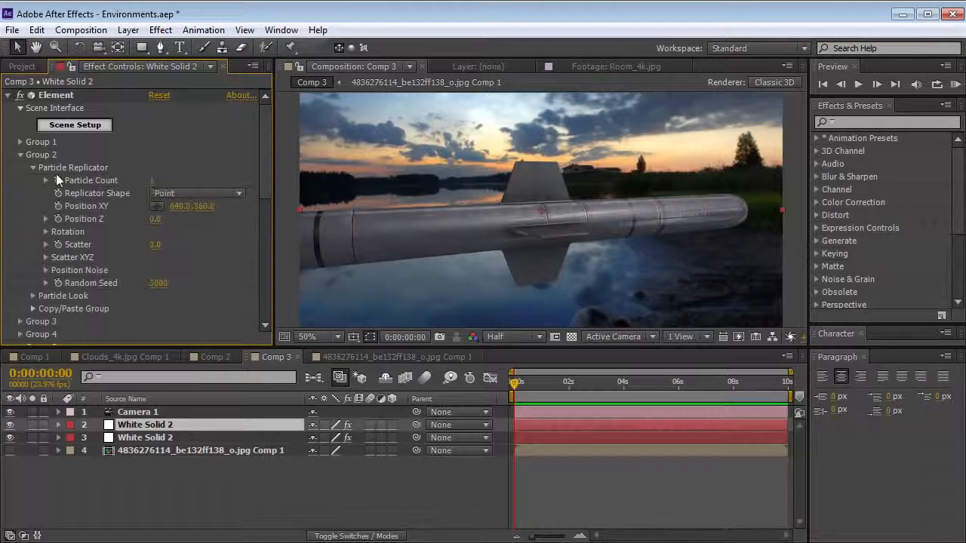
{"action": "left_click", "coordinate": [162, 181]}
{"action": "type", "text": "0"}
{"action": "key", "text": "Return"}
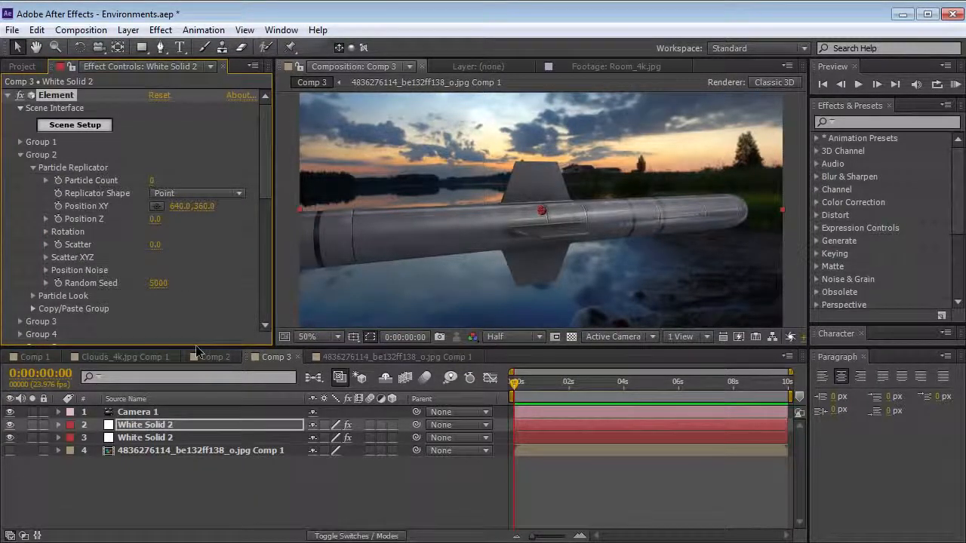
View the upper White Solid 2 on its own from another camera angle, and switch visibility to the lower White Solid 2
{"action": "left_click", "coordinate": [10, 450]}
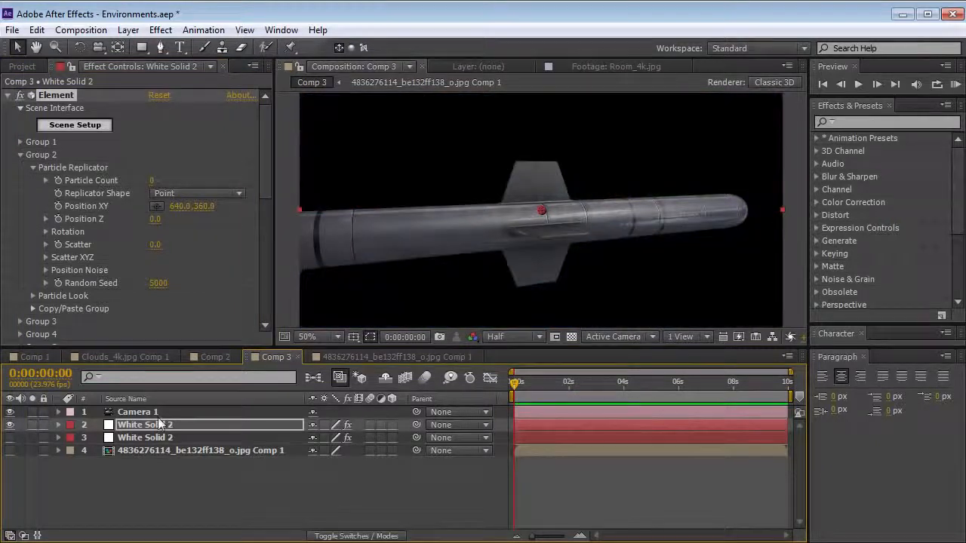
{"action": "key", "text": "c"}
{"action": "left_click_drag", "start_coordinate": [526, 231], "coordinate": [578, 222]}
{"action": "left_click", "coordinate": [9, 425]}
{"action": "left_click", "coordinate": [10, 438]}
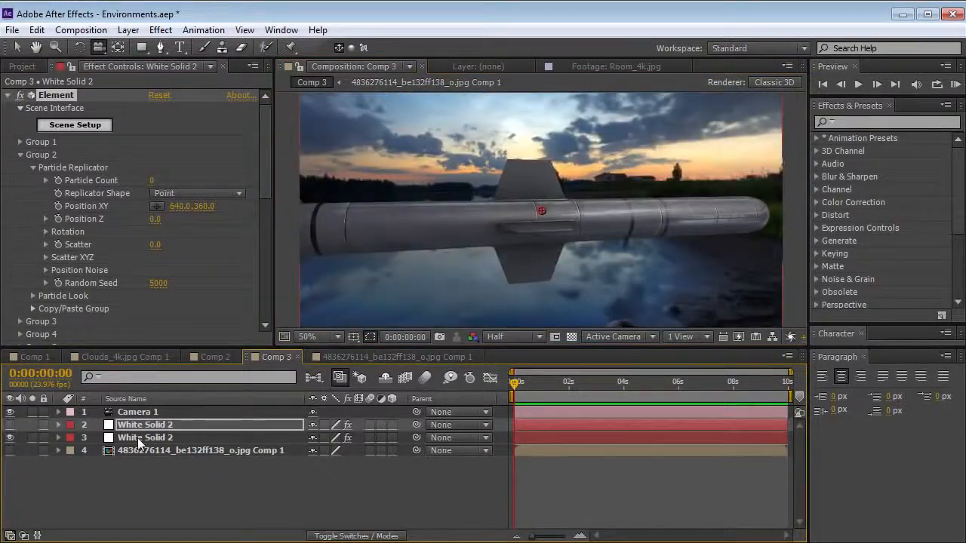
Set Element's Group 1 Particle Count to 0 on the lower White Solid 2, and collapse the group's settings
{"action": "left_click", "coordinate": [178, 440]}
{"action": "left_click", "coordinate": [19, 155]}
{"action": "left_click", "coordinate": [20, 143]}
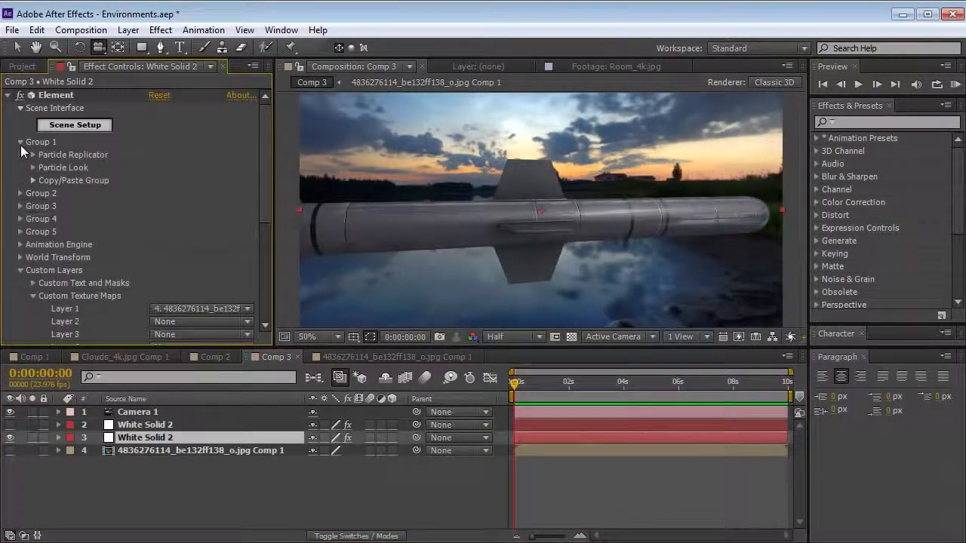
{"action": "left_click", "coordinate": [32, 155]}
{"action": "left_click", "coordinate": [156, 169]}
{"action": "type", "text": "0"}
{"action": "key", "text": "Return"}
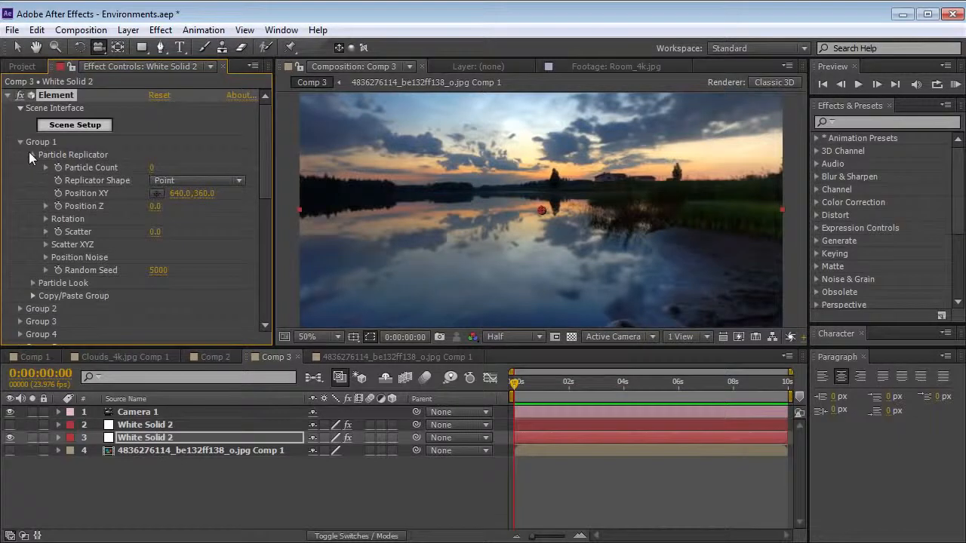
{"action": "left_click", "coordinate": [32, 154]}
{"action": "left_click", "coordinate": [21, 142]}
Solo the lower White Solid 2 to check the environment alone, and view it together with the missile layer again
{"action": "left_click", "coordinate": [32, 438]}
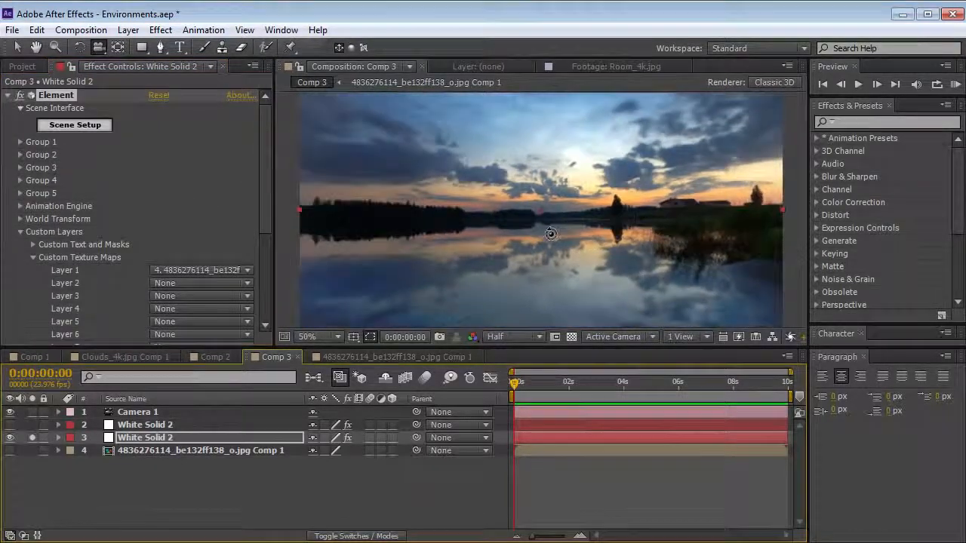
{"action": "left_click", "coordinate": [32, 437]}
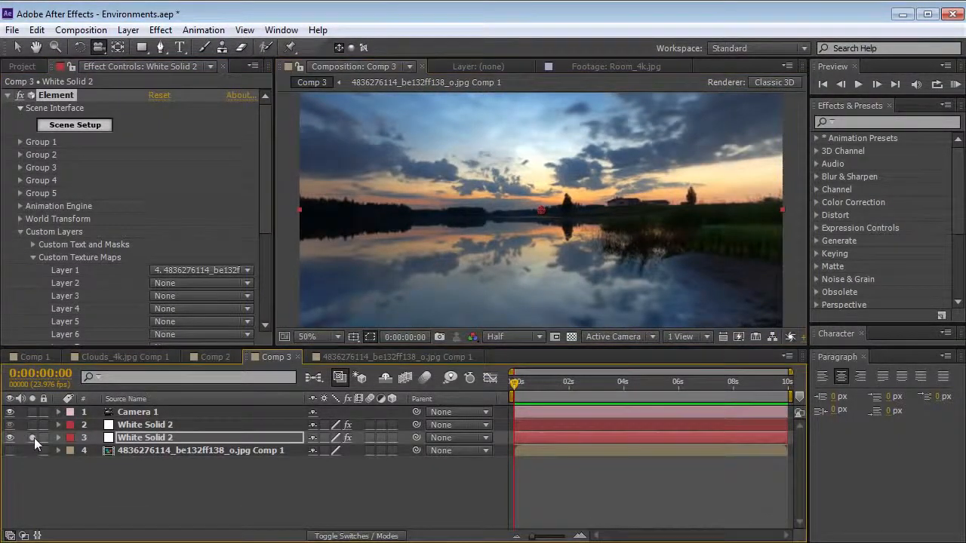
{"action": "left_click_drag", "start_coordinate": [445, 220], "coordinate": [490, 253]}
Apply Box Blur to the lower White Solid 2 with Repeat Edge Pixels enabled and a Blur Radius of 35, and check it around the missile
{"action": "left_click", "coordinate": [151, 439]}
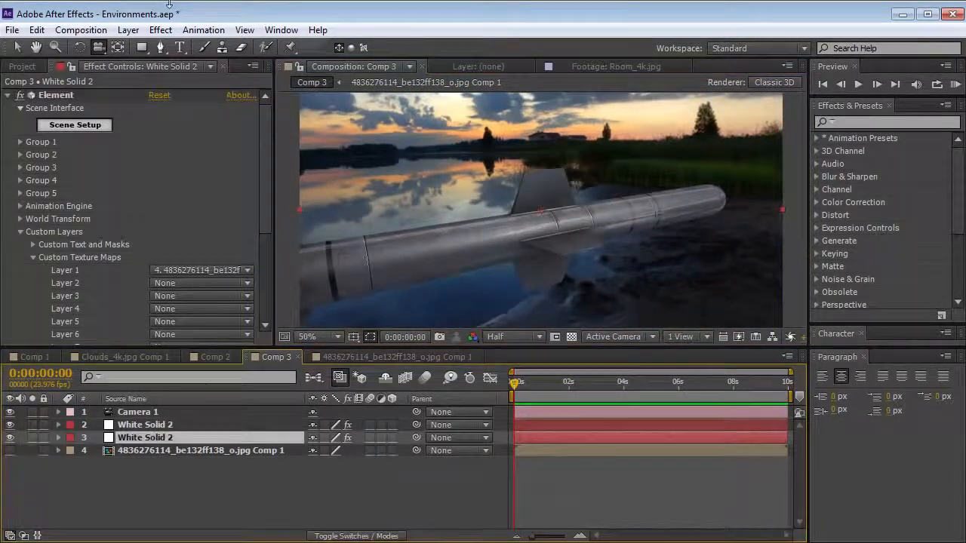
{"action": "left_click", "coordinate": [161, 30]}
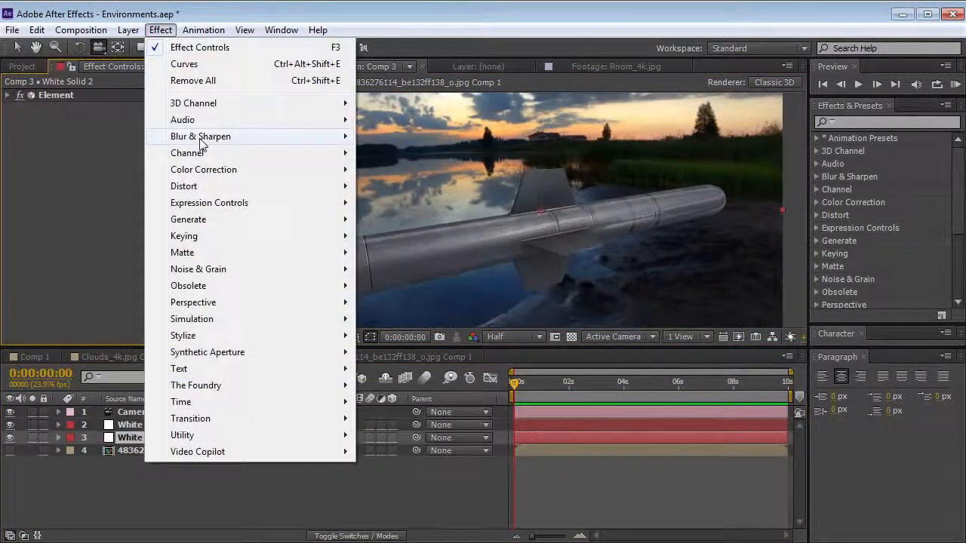
{"action": "mouse_move", "coordinate": [200, 132]}
{"action": "left_click", "coordinate": [392, 152]}
{"action": "left_click", "coordinate": [154, 160]}
{"action": "left_click_drag", "start_coordinate": [155, 121], "coordinate": [173, 130]}
{"action": "key", "text": "c"}
{"action": "left_click_drag", "start_coordinate": [466, 246], "coordinate": [538, 233]}
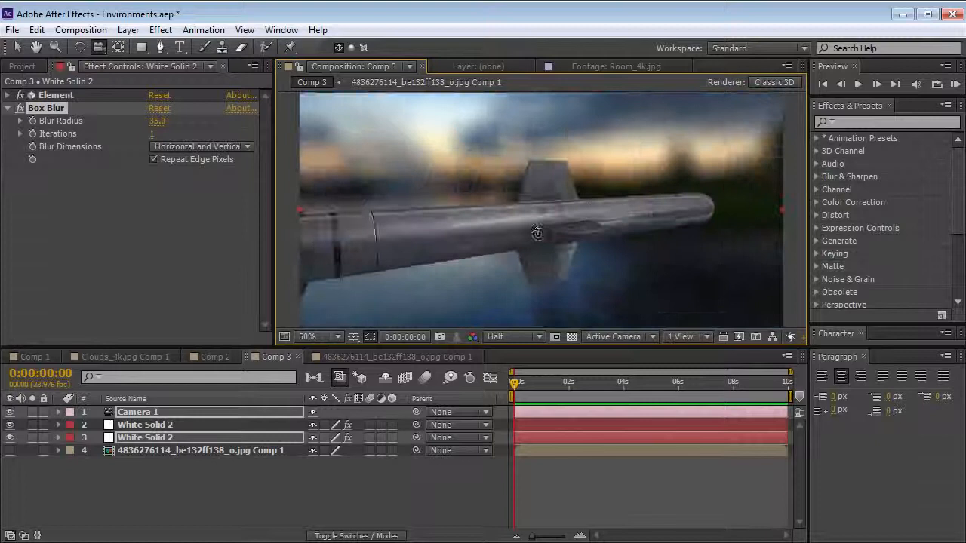
Apply Curves to the upper White Solid 2 and shape the RGB curve into an S that deepens the missile's shadows
{"action": "left_click", "coordinate": [145, 425]}
{"action": "left_click", "coordinate": [160, 31]}
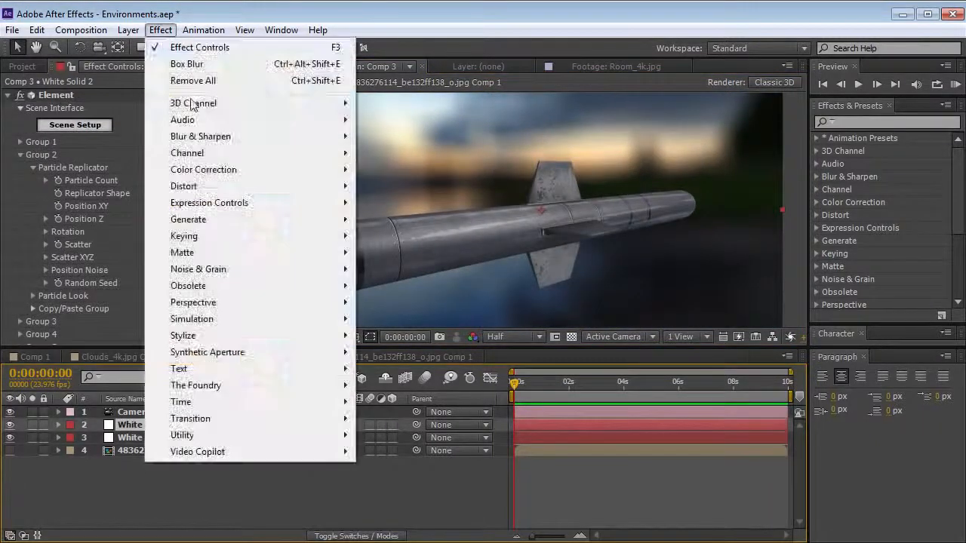
{"action": "mouse_move", "coordinate": [260, 171]}
{"action": "left_click", "coordinate": [392, 476]}
{"action": "left_click_drag", "start_coordinate": [102, 292], "coordinate": [95, 287]}
{"action": "left_click_drag", "start_coordinate": [123, 249], "coordinate": [124, 251]}
{"action": "left_click_drag", "start_coordinate": [95, 286], "coordinate": [66, 321]}
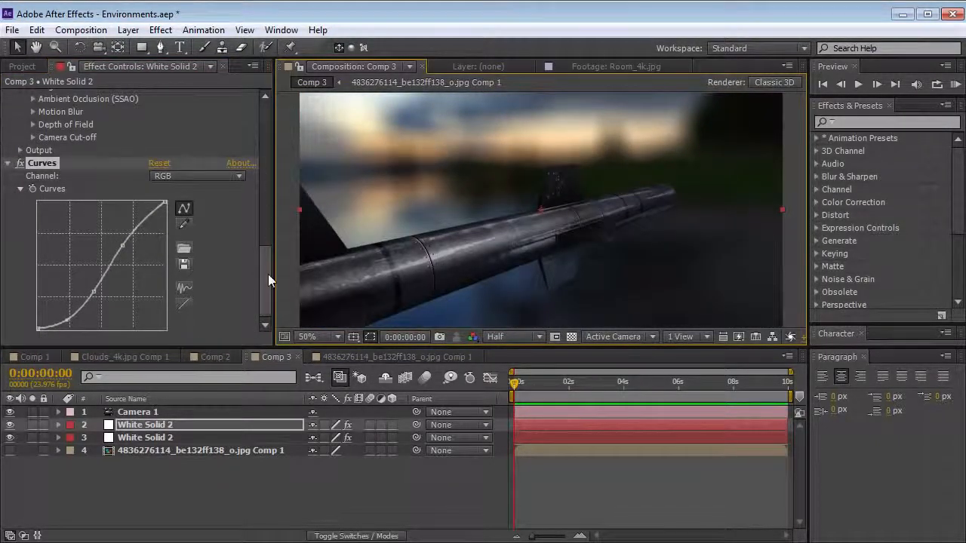
Turn off Compress Textures in Element's output sampling and aliasing settings on the upper White Solid 2
{"action": "left_click_drag", "start_coordinate": [268, 273], "coordinate": [271, 235]}
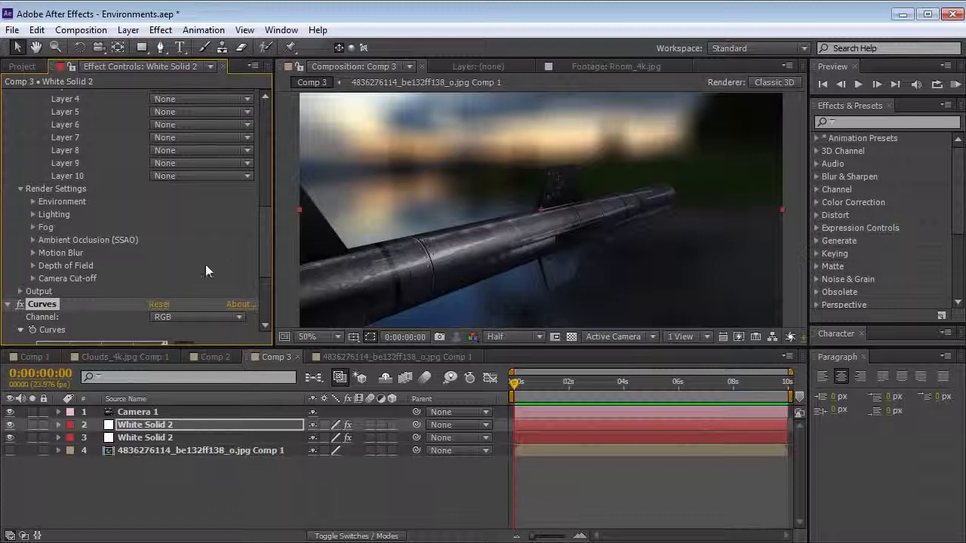
{"action": "left_click", "coordinate": [20, 292]}
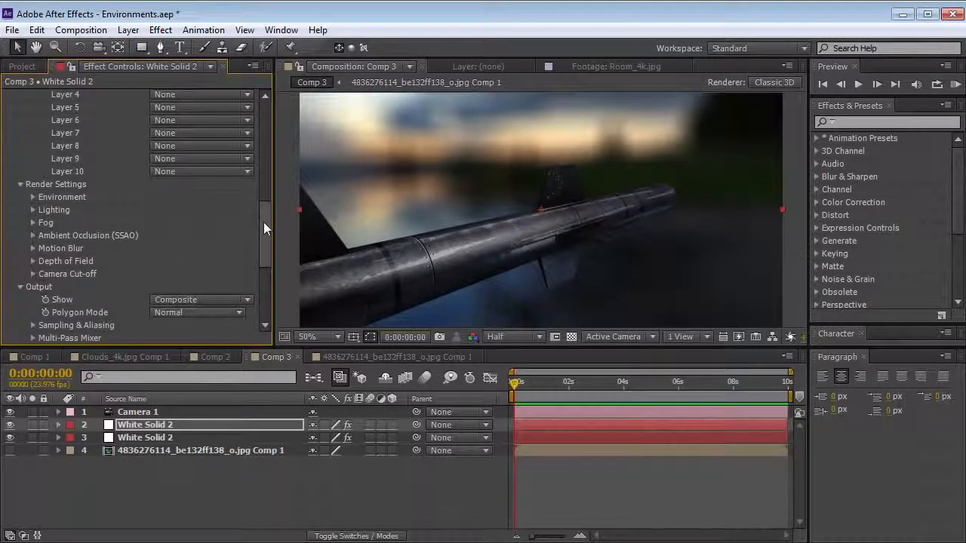
{"action": "left_click_drag", "start_coordinate": [263, 227], "coordinate": [238, 243]}
{"action": "left_click", "coordinate": [34, 245]}
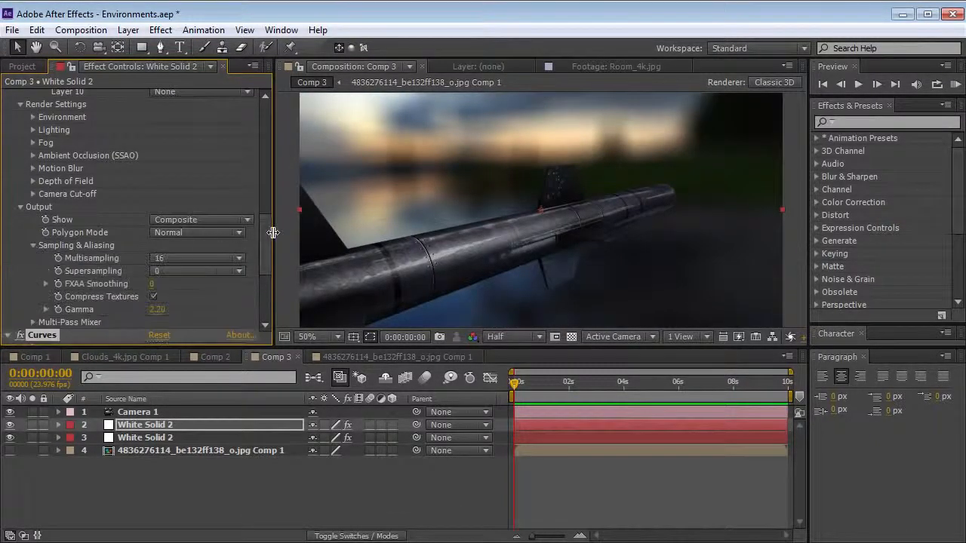
{"action": "scroll", "coordinate": [265, 236], "scroll_direction": "down", "scroll_amount": 2}
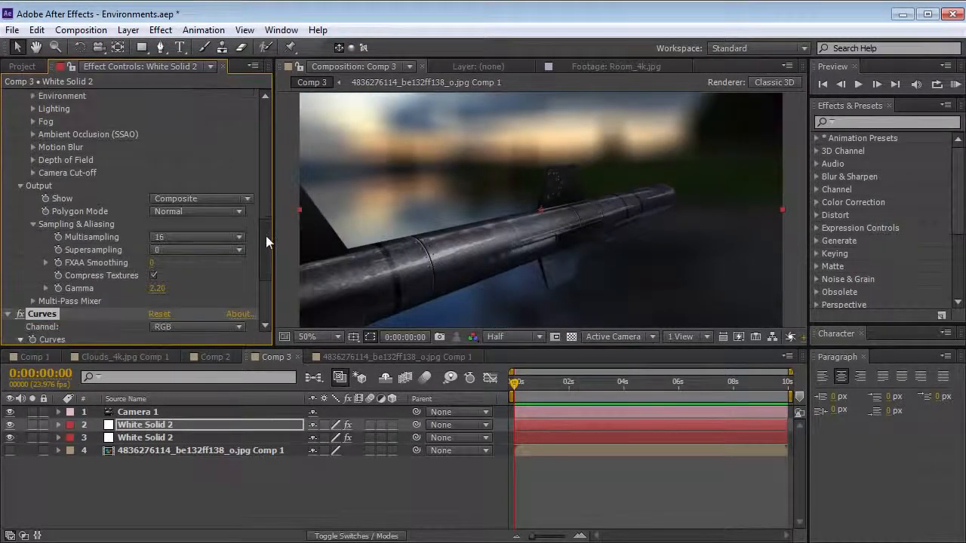
{"action": "left_click", "coordinate": [153, 272]}
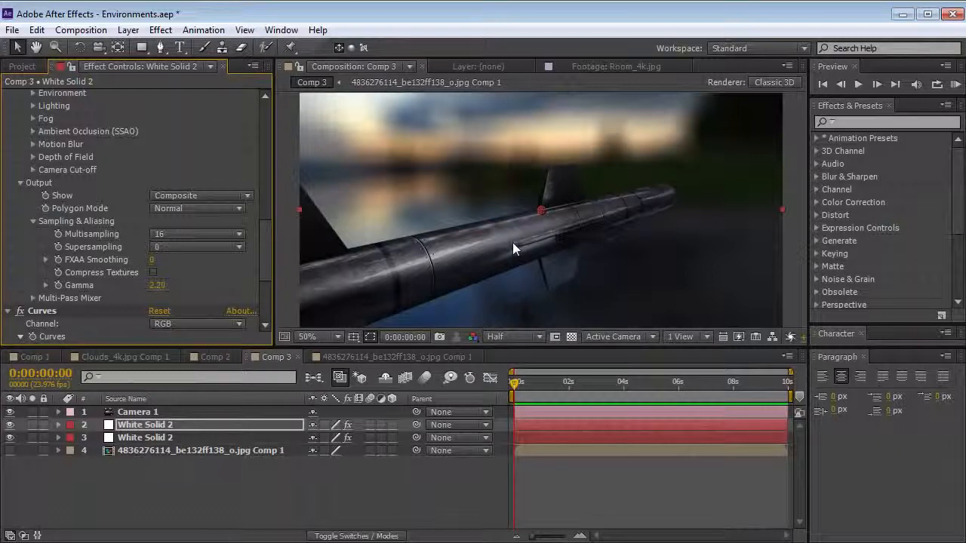
Orbit the camera around the missile to inspect its surface texture, ending on a low view from underneath
{"action": "key", "text": "c"}
{"action": "mouse_move", "coordinate": [482, 251]}
{"action": "left_mouse_down"}
{"action": "mouse_move", "coordinate": [448, 249]}
{"action": "mouse_move", "coordinate": [480, 257]}
{"action": "left_mouse_up"}
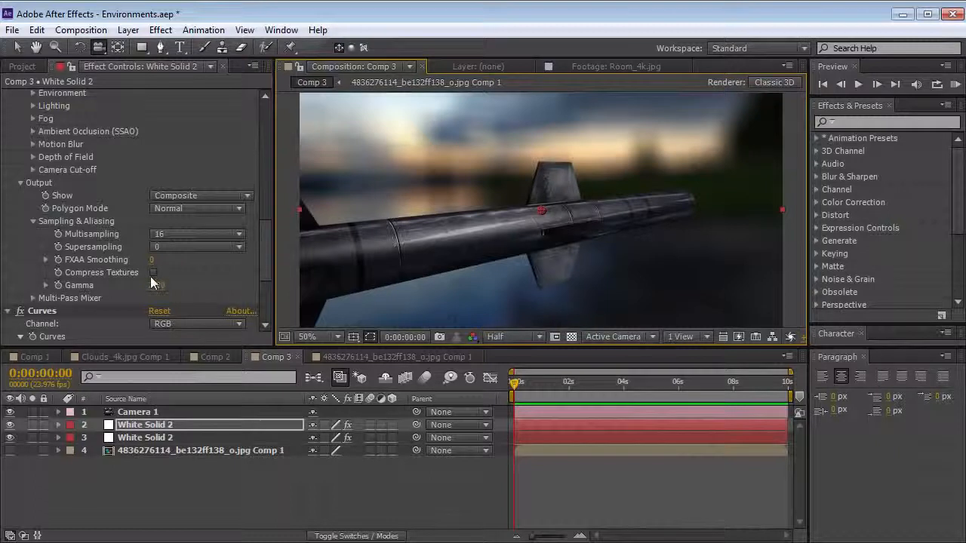
{"action": "left_click_drag", "start_coordinate": [475, 210], "coordinate": [454, 264]}
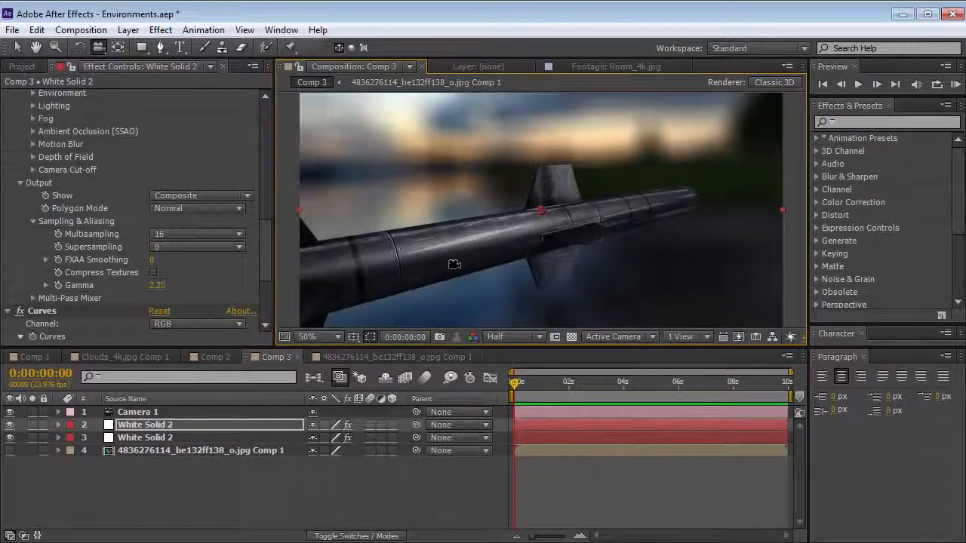
{"action": "mouse_move", "coordinate": [558, 258]}
{"action": "left_mouse_down"}
{"action": "mouse_move", "coordinate": [519, 254]}
{"action": "mouse_move", "coordinate": [568, 249]}
{"action": "left_mouse_up"}
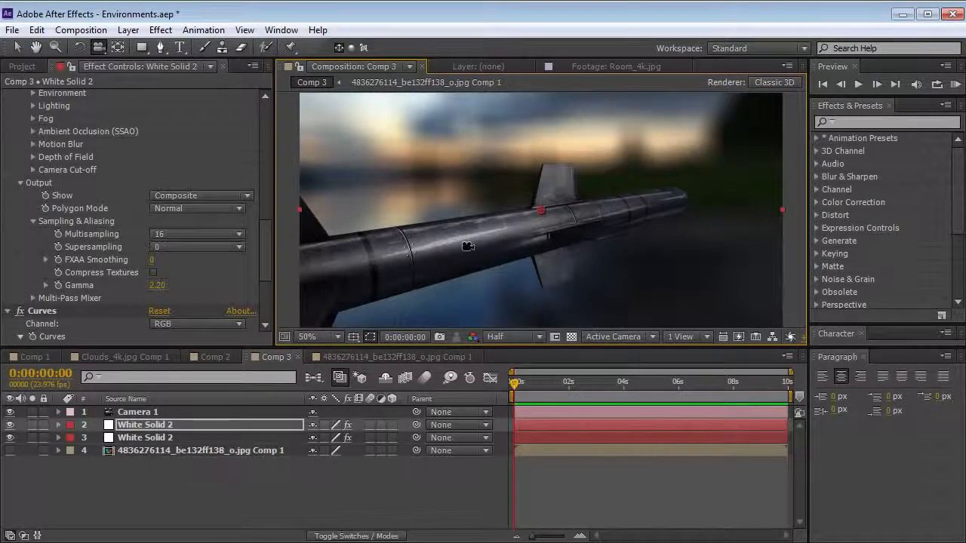
{"action": "left_click_drag", "start_coordinate": [486, 229], "coordinate": [176, 390]}
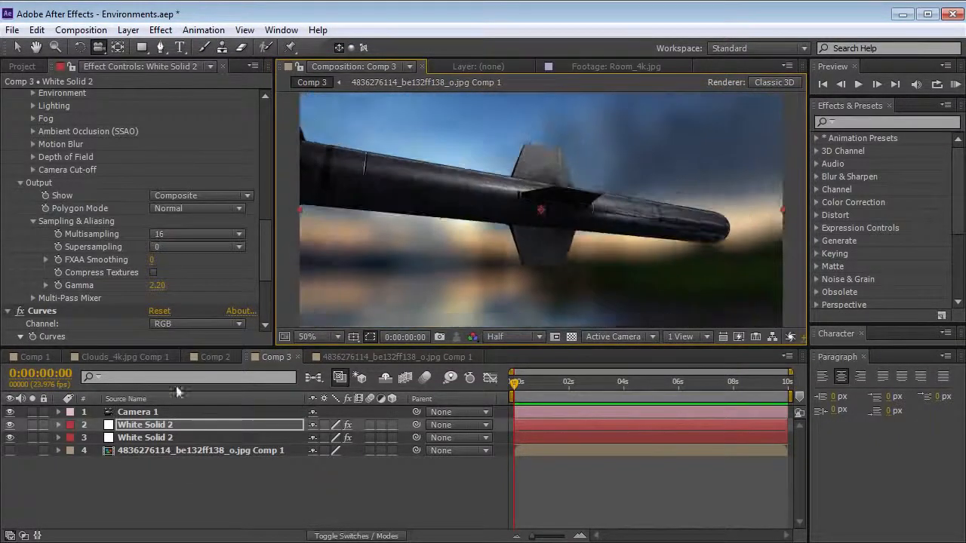
In Element's scene setup, try the Lobby environment map with the agm-84d_fire missile, and replace it with Default_blurred
{"action": "scroll", "coordinate": [263, 114], "scroll_direction": "up", "scroll_amount": 10}
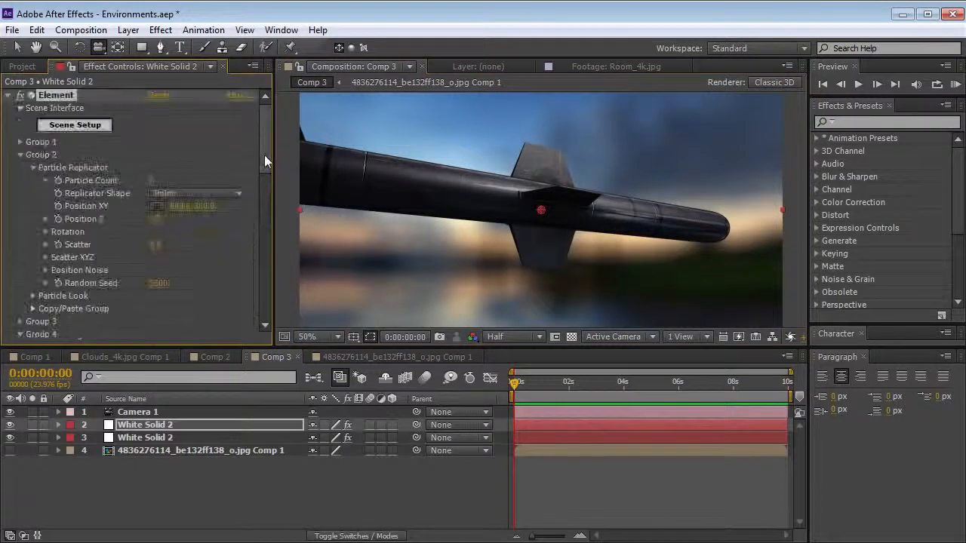
{"action": "left_click", "coordinate": [61, 129]}
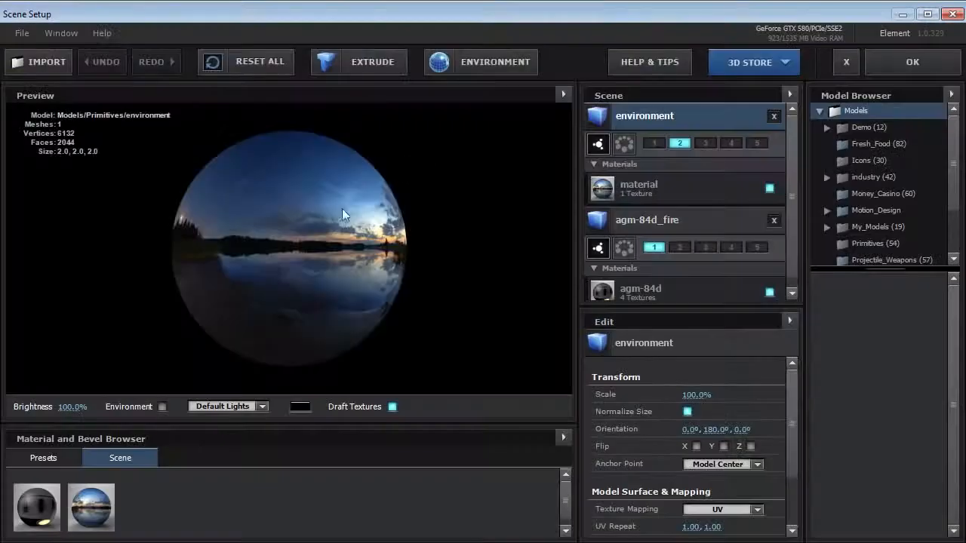
{"action": "left_click", "coordinate": [638, 226]}
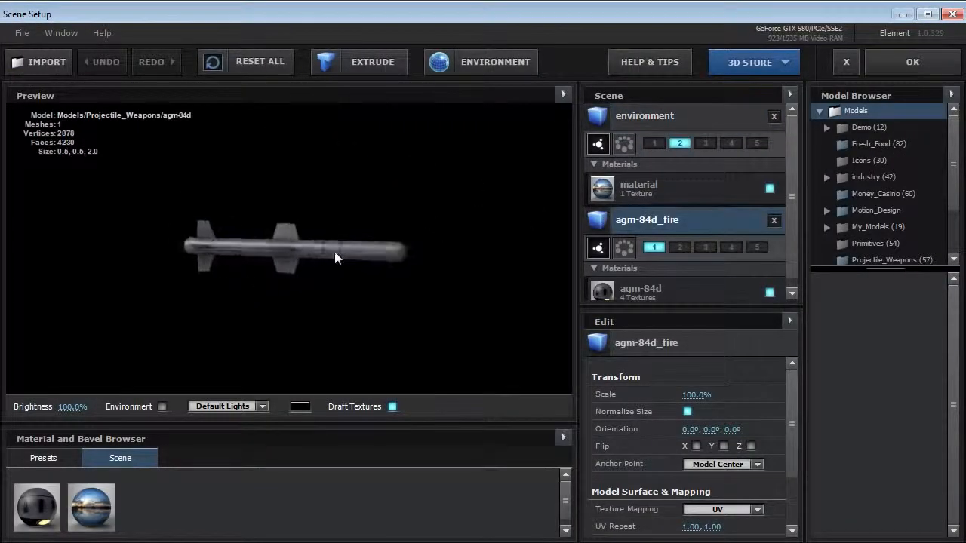
{"action": "left_click", "coordinate": [486, 50]}
{"action": "left_click", "coordinate": [480, 214]}
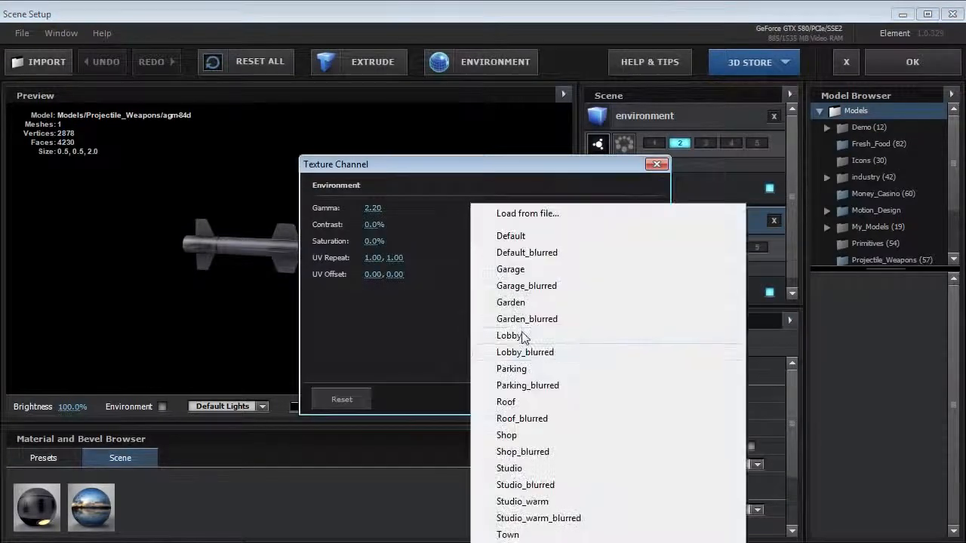
{"action": "left_click", "coordinate": [522, 335]}
{"action": "left_click", "coordinate": [479, 213]}
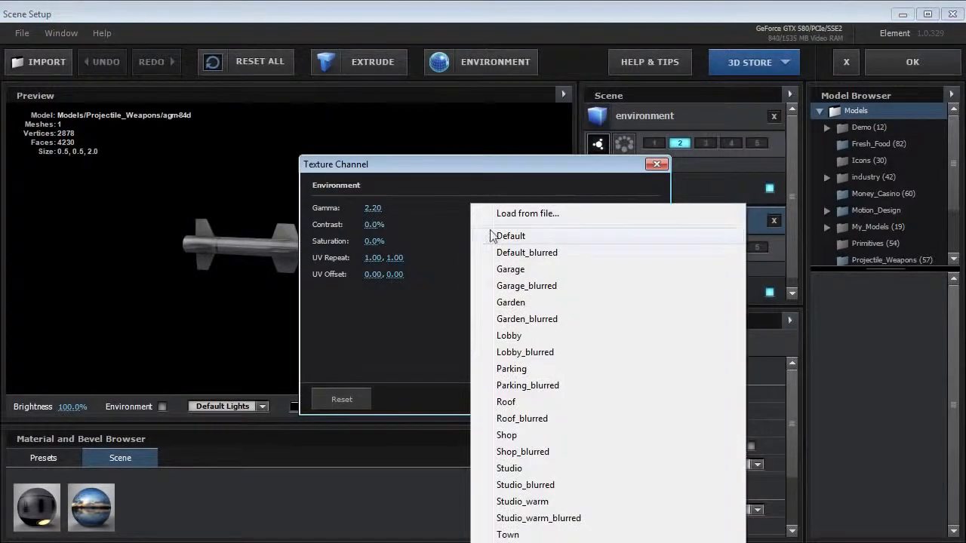
{"action": "left_click", "coordinate": [526, 252]}
{"action": "left_click", "coordinate": [608, 400]}
{"action": "left_click_drag", "start_coordinate": [355, 264], "coordinate": [208, 295]}
{"action": "left_click", "coordinate": [912, 65]}
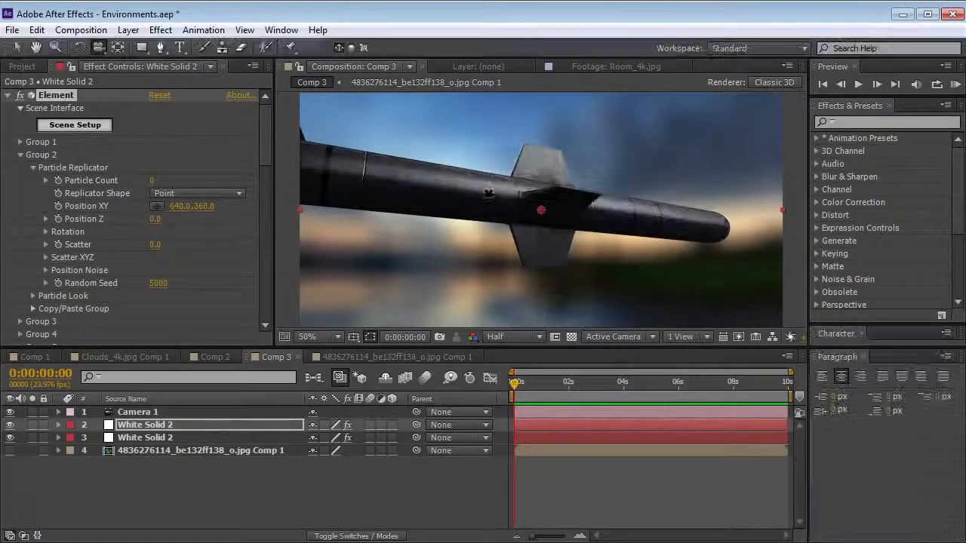
Raise the midtones of the upper White Solid 2's RGB curve to brighten the missile, checking it from a higher side angle
{"action": "left_click", "coordinate": [8, 95]}
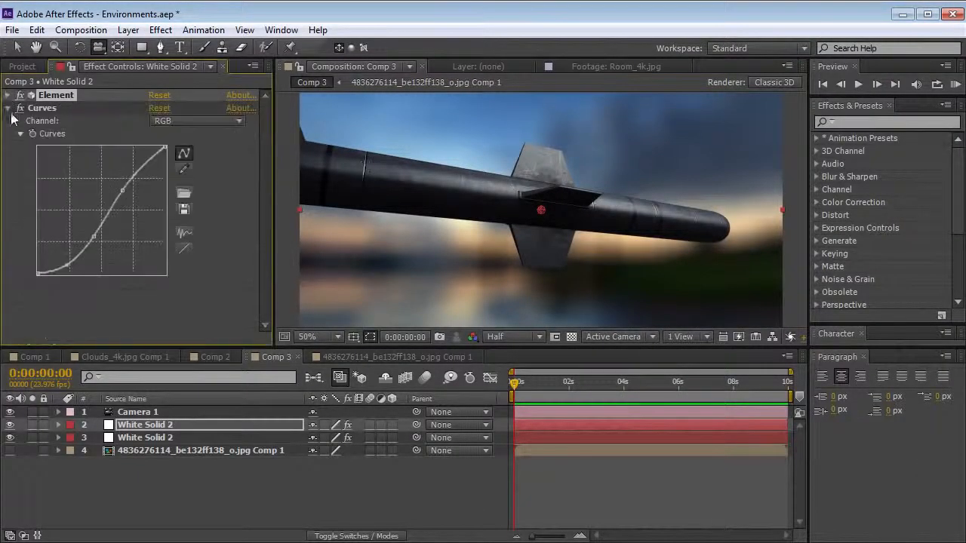
{"action": "left_click_drag", "start_coordinate": [650, 155], "coordinate": [332, 228]}
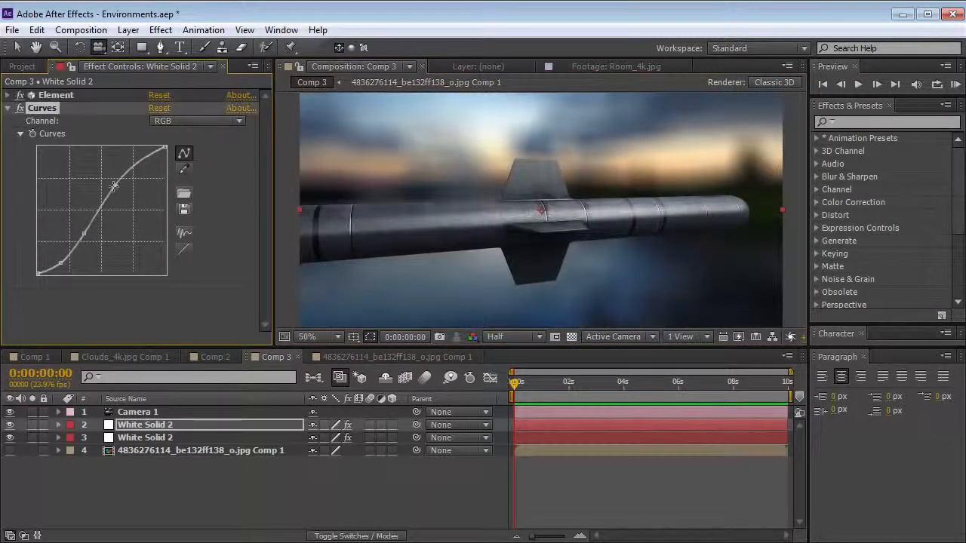
{"action": "left_click_drag", "start_coordinate": [114, 185], "coordinate": [114, 182]}
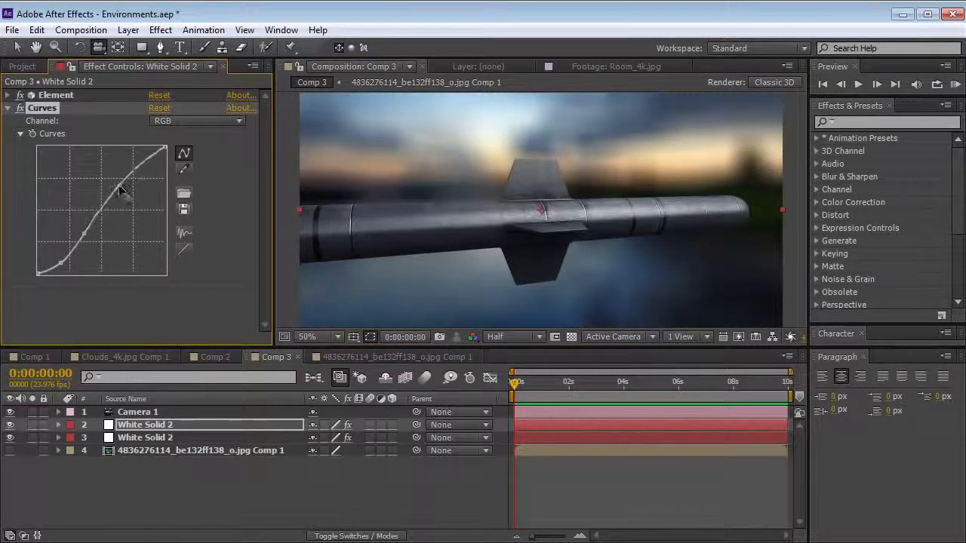
Disable Box Blur on the lower White Solid 2 and solo that layer to view the sharp lake environment alone
{"action": "left_click", "coordinate": [147, 438]}
{"action": "left_click", "coordinate": [21, 108]}
{"action": "left_click_drag", "start_coordinate": [514, 180], "coordinate": [514, 237]}
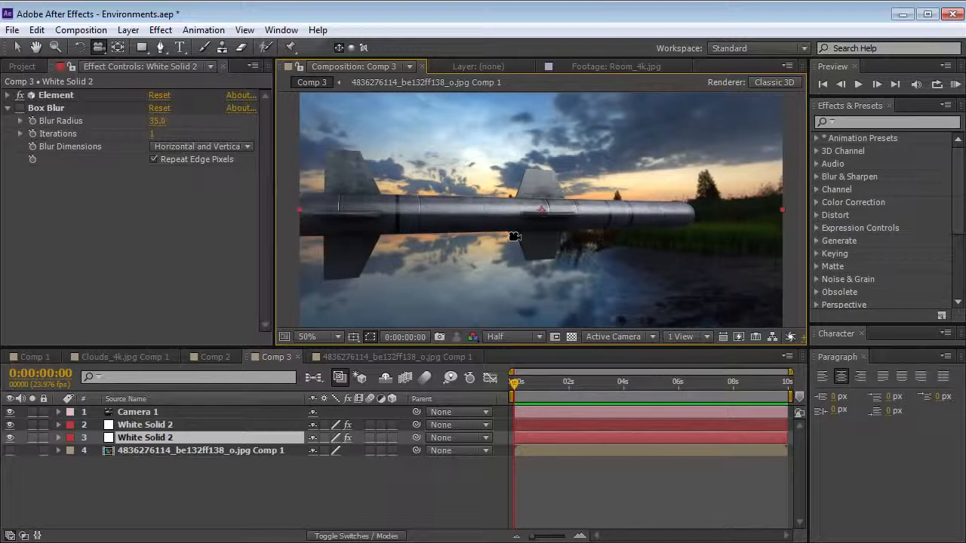
{"action": "left_click", "coordinate": [32, 437]}
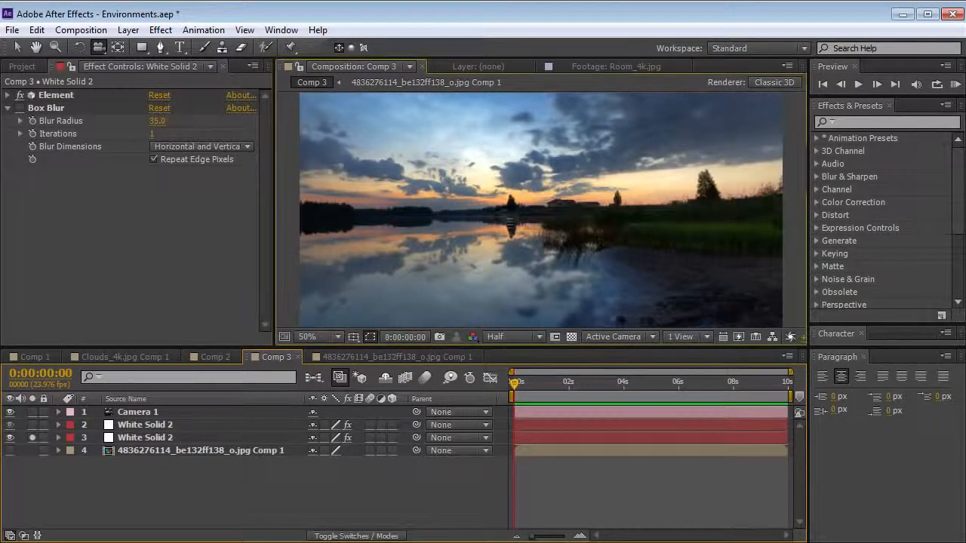
{"action": "left_click_drag", "start_coordinate": [511, 224], "coordinate": [530, 221]}
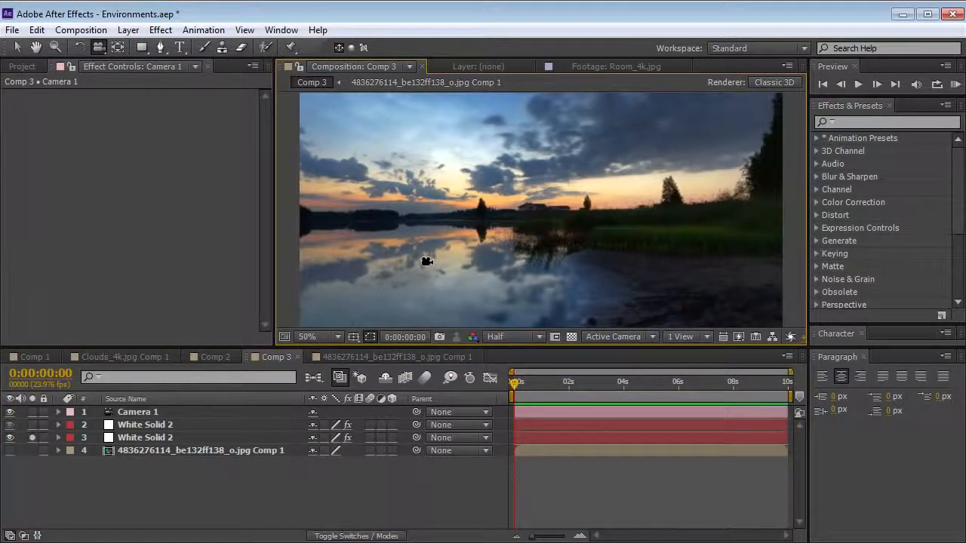
Show both White Solid 2 layers again and replace the lake panorama layer in Comp 3 with Room_4k.jpg, checking the new background
{"action": "left_click", "coordinate": [31, 438]}
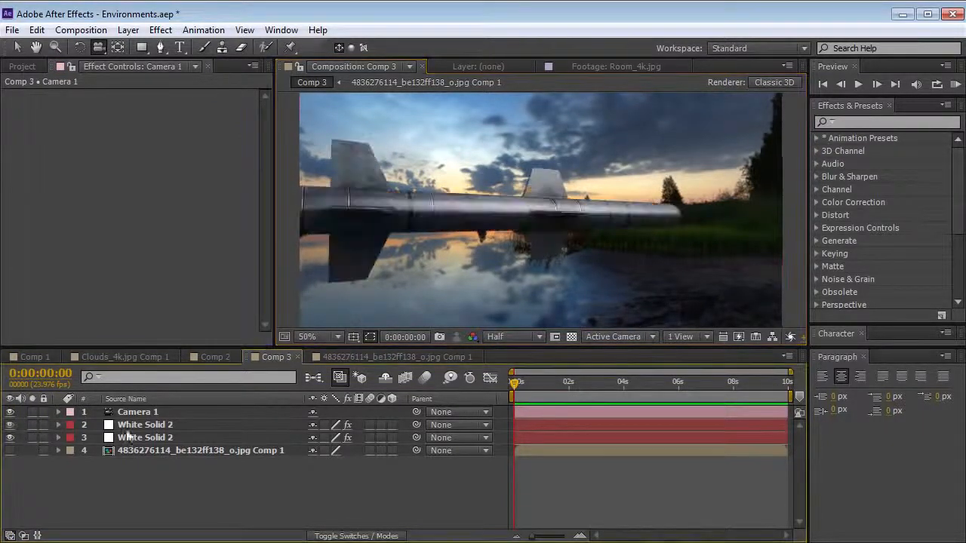
{"action": "left_click", "coordinate": [129, 426]}
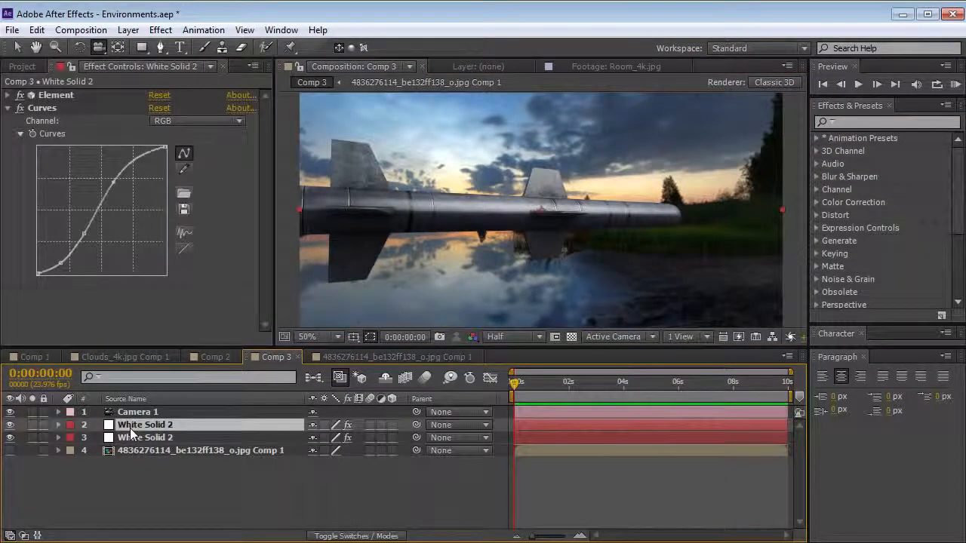
{"action": "left_click", "coordinate": [25, 68]}
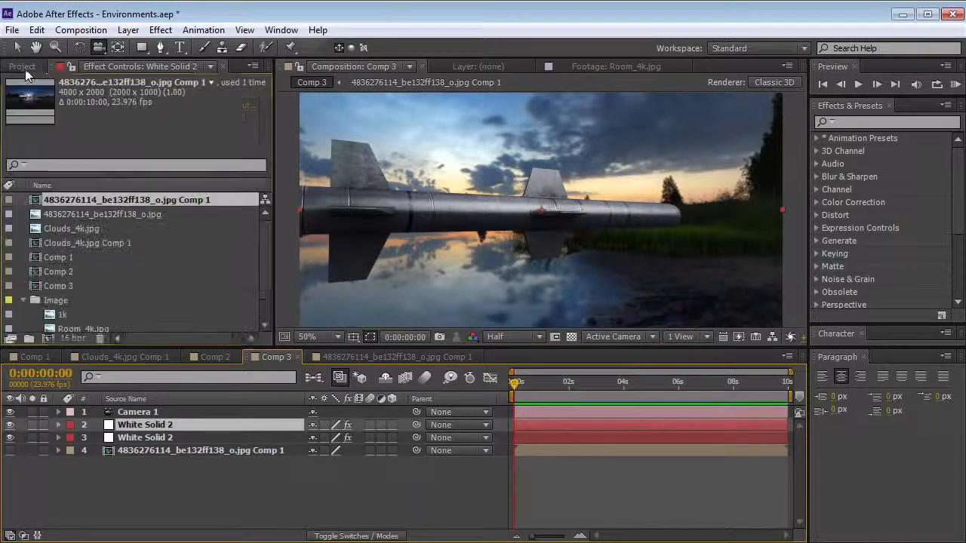
{"action": "left_click_drag", "start_coordinate": [267, 242], "coordinate": [265, 273]}
{"action": "left_click", "coordinate": [77, 301]}
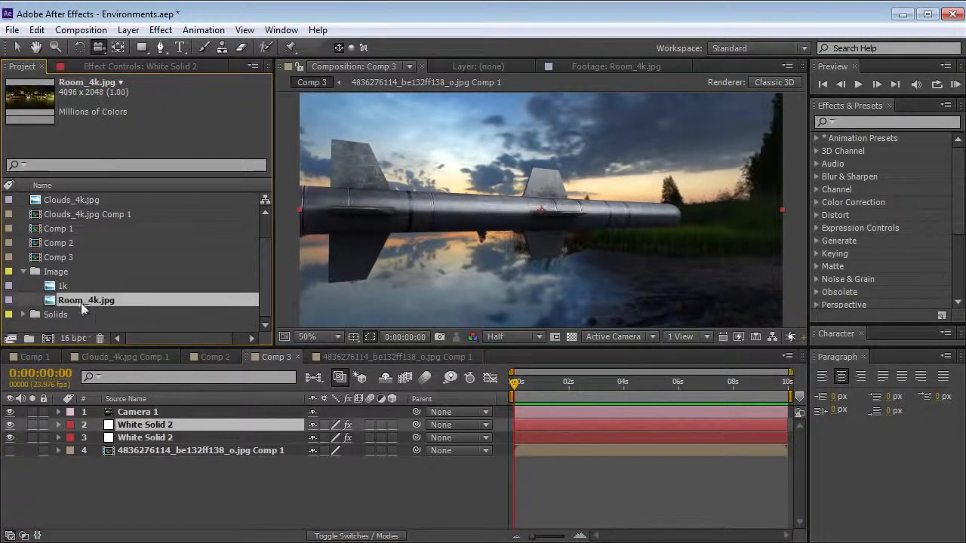
{"action": "left_click", "coordinate": [135, 449]}
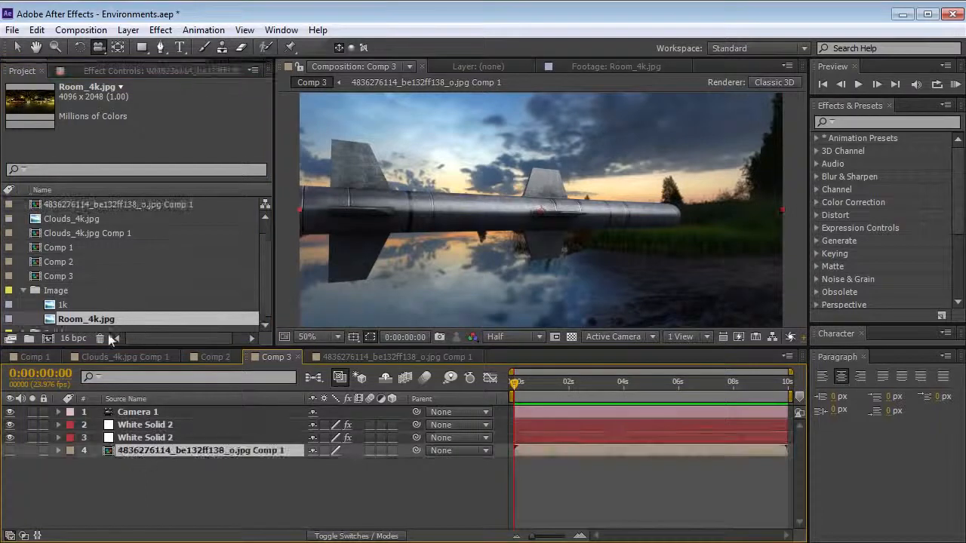
{"action": "left_click_drag", "start_coordinate": [81, 325], "coordinate": [149, 450]}
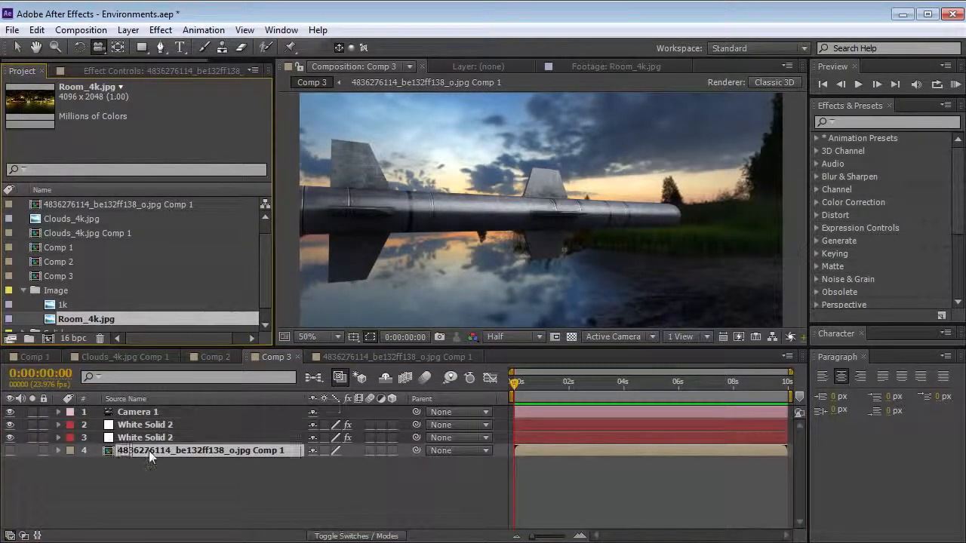
{"action": "left_click_drag", "start_coordinate": [585, 221], "coordinate": [562, 237]}
Preview the 1k panorama footage full-screen and add it to Comp 3 as a layer directly above Room_4k.jpg
{"action": "left_click", "coordinate": [60, 300]}
{"action": "left_click", "coordinate": [60, 318]}
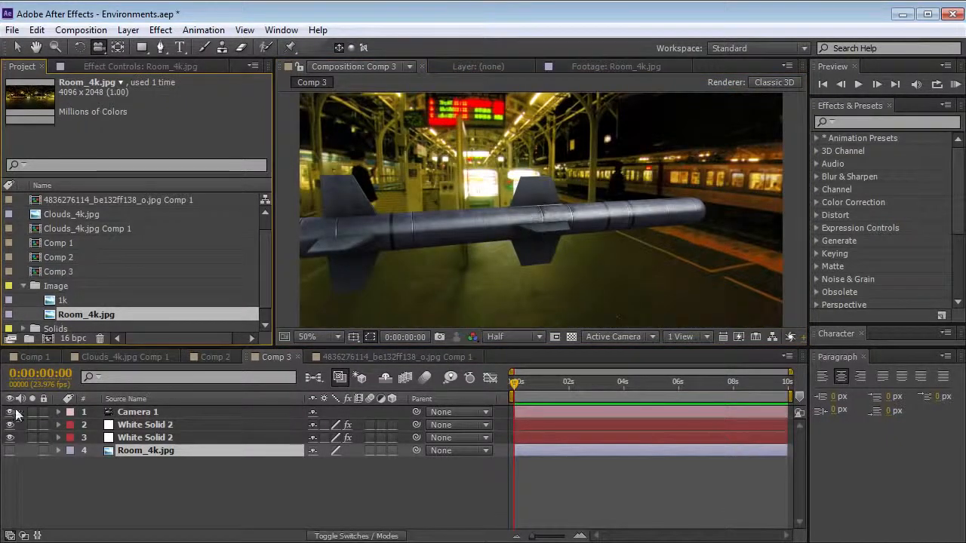
{"action": "left_click", "coordinate": [60, 301]}
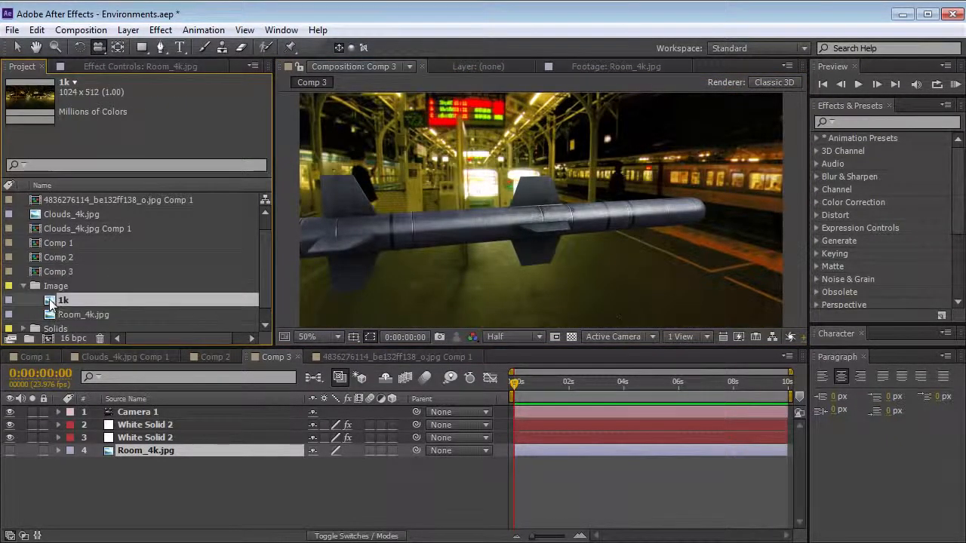
{"action": "double_click", "coordinate": [52, 301]}
{"action": "key", "text": "grave"}
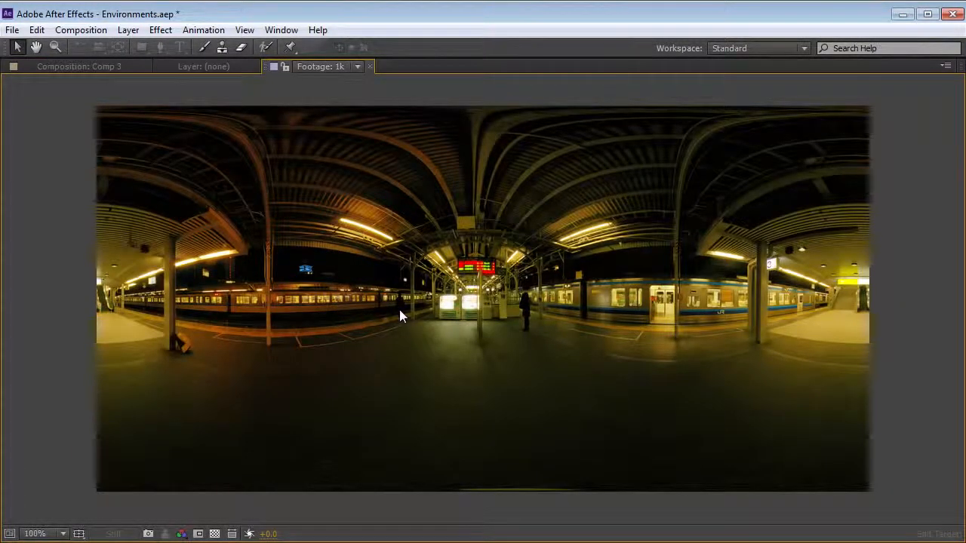
{"action": "key", "text": "grave"}
{"action": "left_click_drag", "start_coordinate": [64, 302], "coordinate": [143, 450]}
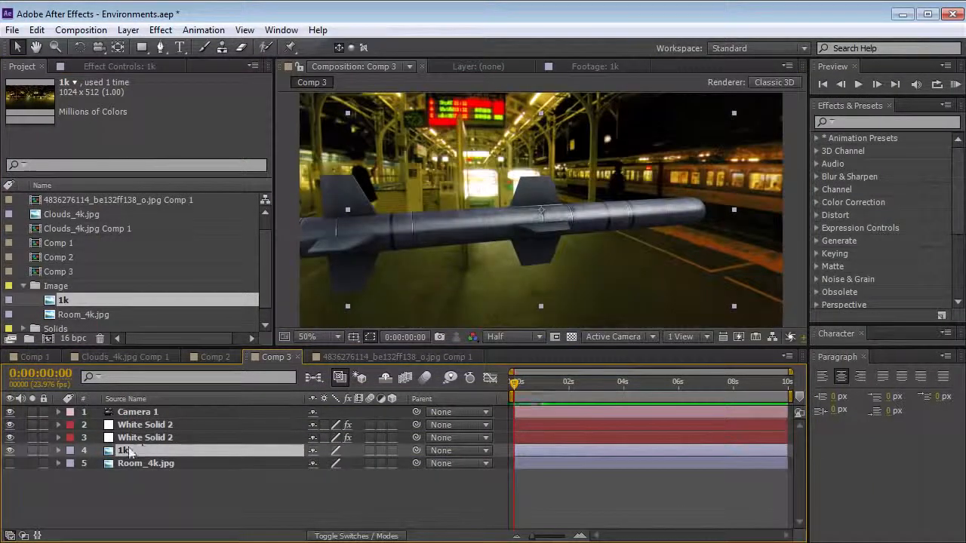
On the upper White Solid 2, assign the 1k layer to Layer 2 of Element's custom texture maps
{"action": "left_click", "coordinate": [144, 424]}
{"action": "left_click", "coordinate": [101, 61]}
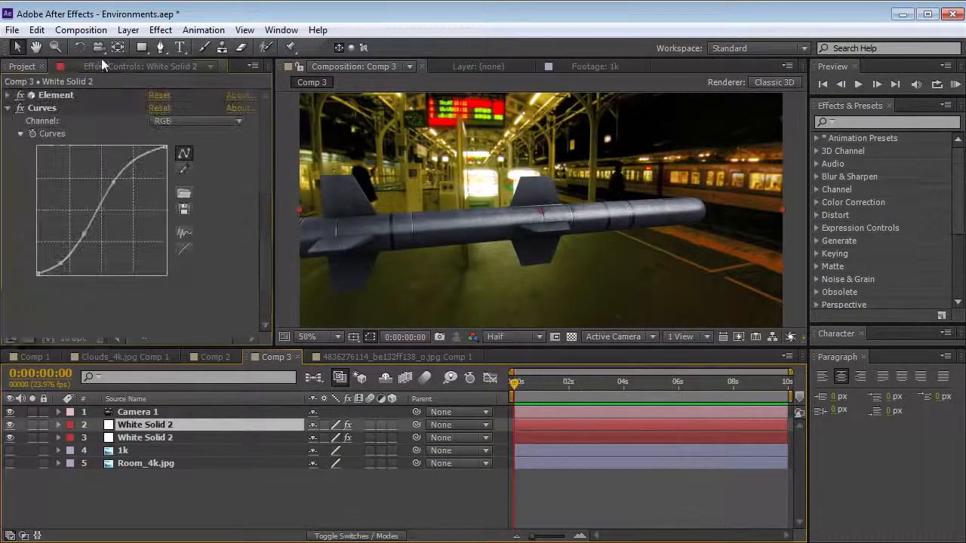
{"action": "left_click", "coordinate": [7, 108]}
{"action": "left_click", "coordinate": [8, 95]}
{"action": "left_click", "coordinate": [55, 96]}
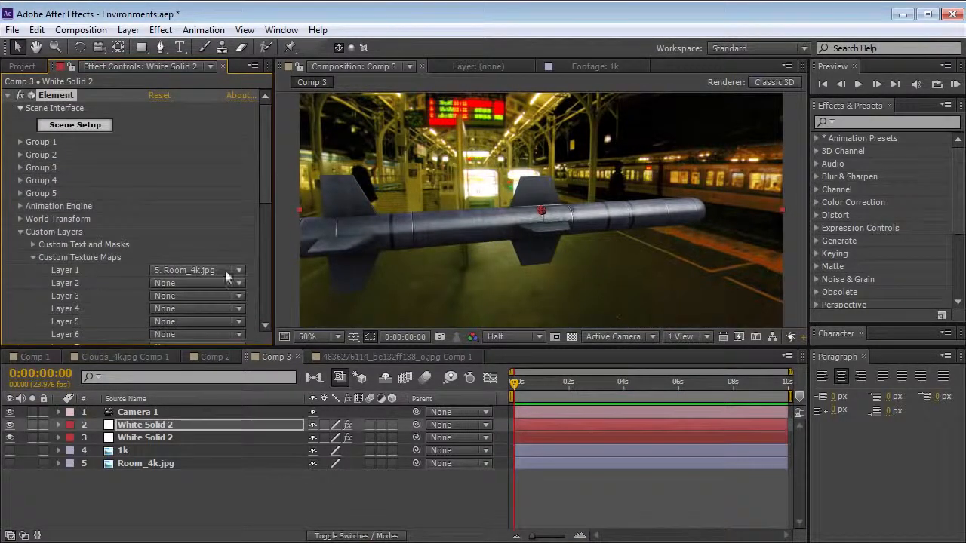
{"action": "left_click", "coordinate": [178, 283]}
{"action": "left_click", "coordinate": [202, 358]}
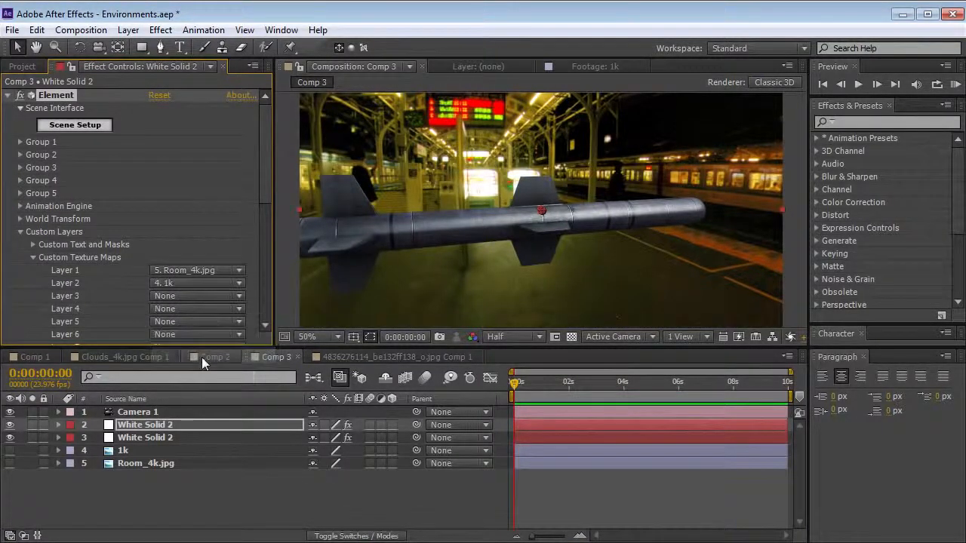
In the upper solid's Element scene, set the environment map to Custom Layer 2 and check the missile's reflections from another angle
{"action": "left_click", "coordinate": [76, 125]}
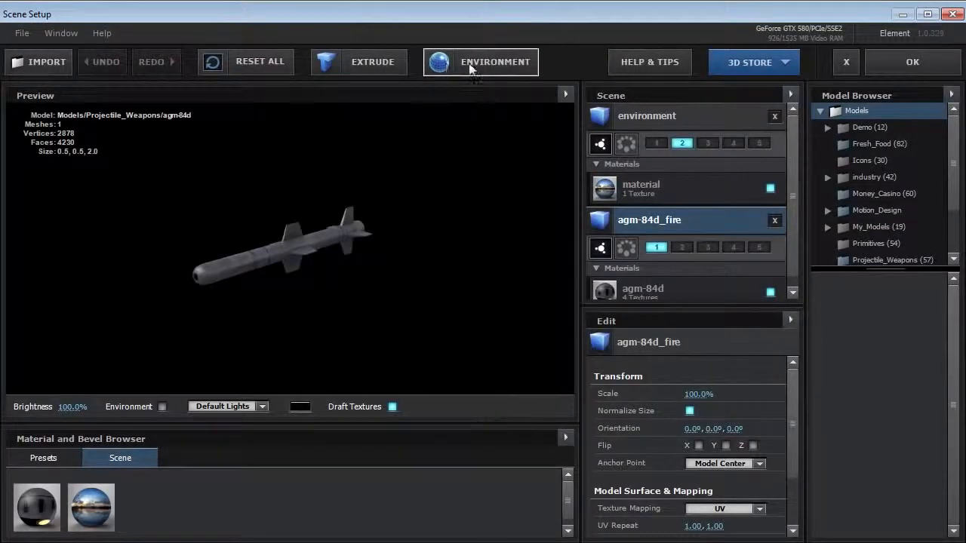
{"action": "left_click", "coordinate": [469, 64]}
{"action": "left_click", "coordinate": [480, 212]}
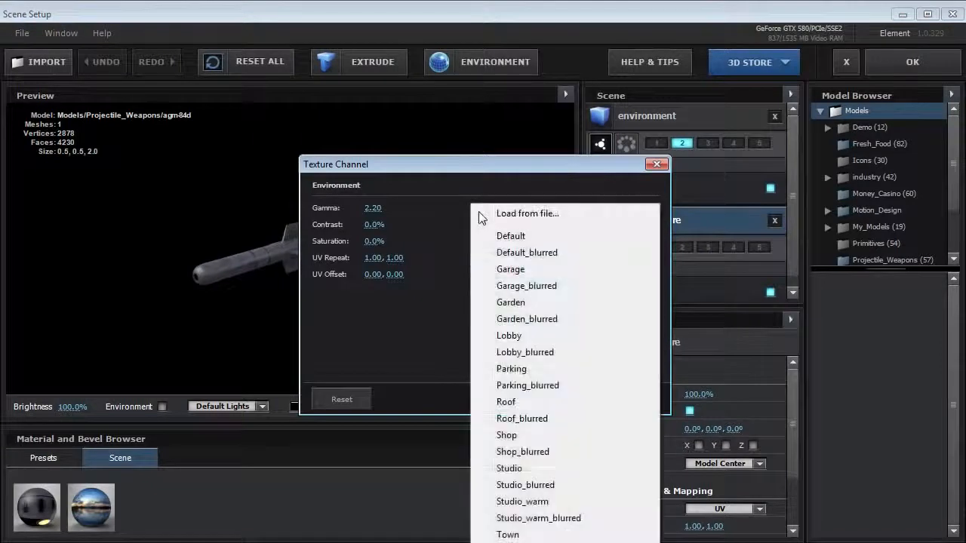
{"action": "left_click_drag", "start_coordinate": [461, 173], "coordinate": [469, 25]}
{"action": "left_click", "coordinate": [487, 68]}
{"action": "left_click", "coordinate": [567, 510]}
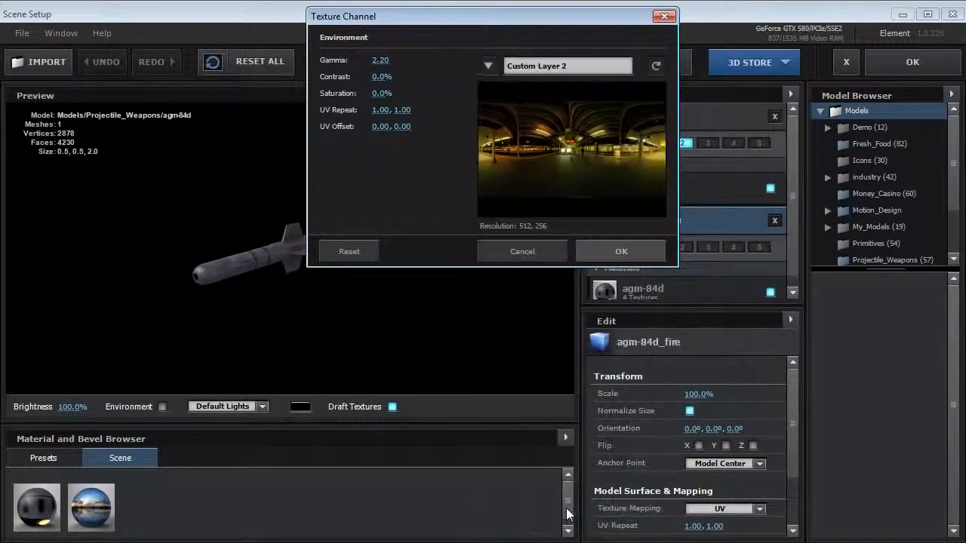
{"action": "left_click", "coordinate": [617, 251]}
{"action": "left_click_drag", "start_coordinate": [161, 285], "coordinate": [423, 249]}
{"action": "left_click", "coordinate": [909, 62]}
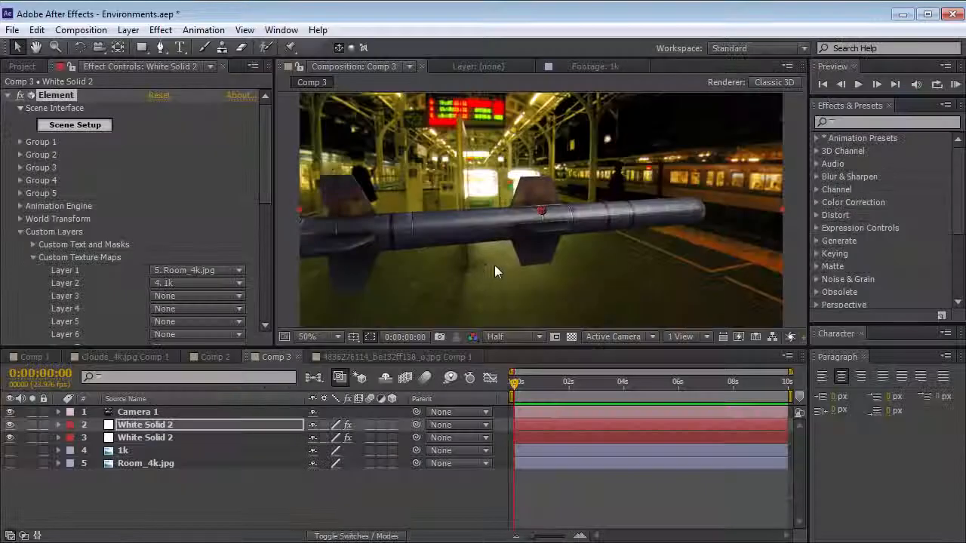
{"action": "key", "text": "c"}
{"action": "left_click_drag", "start_coordinate": [415, 242], "coordinate": [470, 251]}
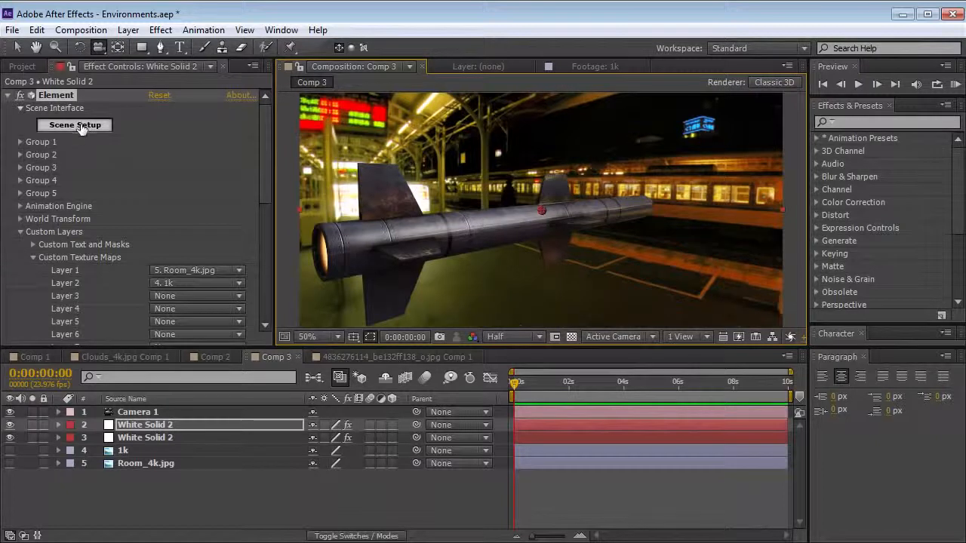
Set the environment sphere's Y orientation to 0° in the Element scene of the upper White Solid 2
{"action": "left_click", "coordinate": [80, 127]}
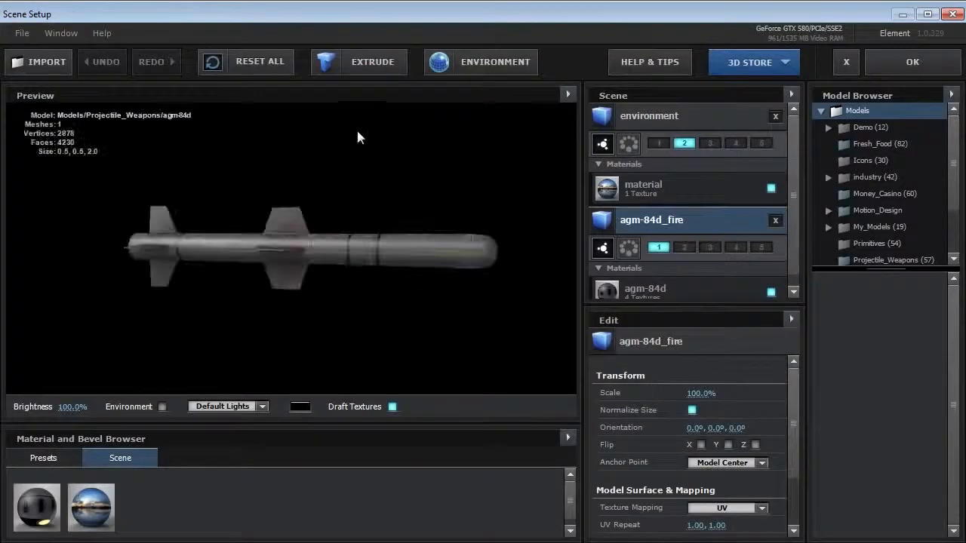
{"action": "left_click", "coordinate": [670, 115]}
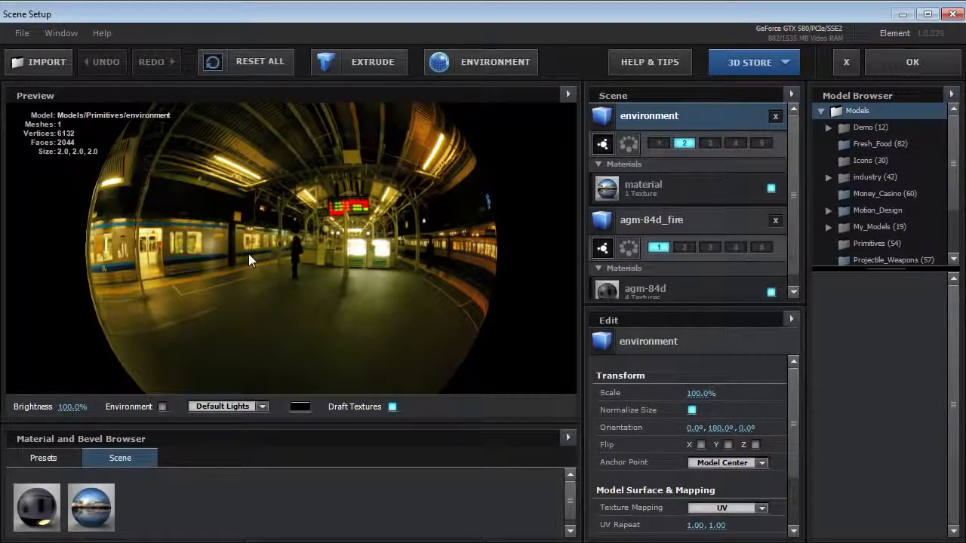
{"action": "left_click", "coordinate": [720, 427]}
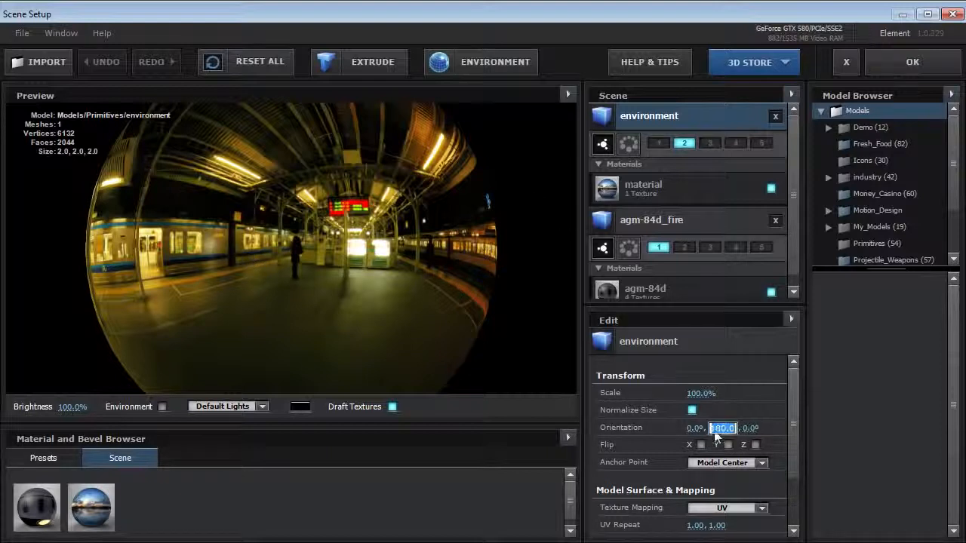
{"action": "type", "text": "0"}
{"action": "key", "text": "Return"}
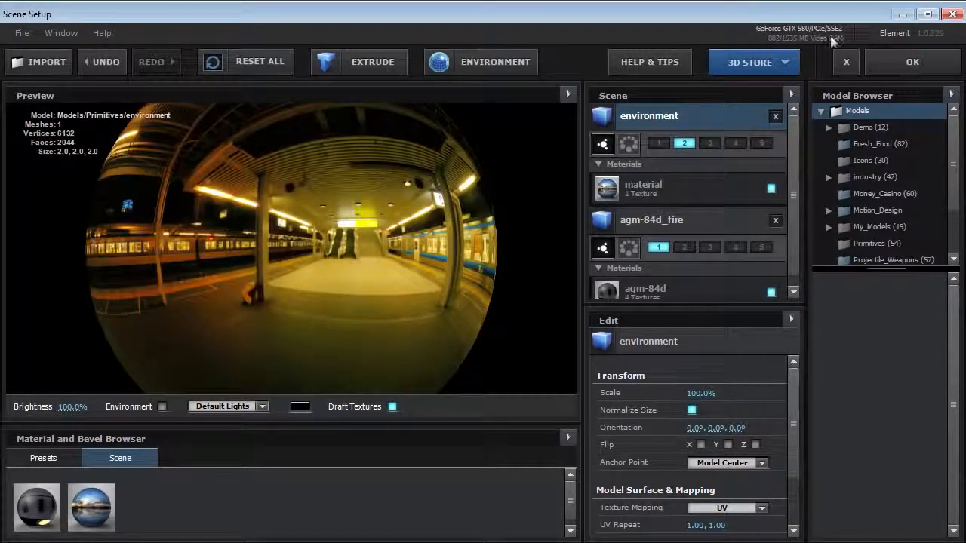
{"action": "left_click", "coordinate": [898, 60]}
Set the environment sphere's Y orientation to 0° in the lower White Solid 2's Element scene too, and orbit around the missile
{"action": "left_click", "coordinate": [172, 437]}
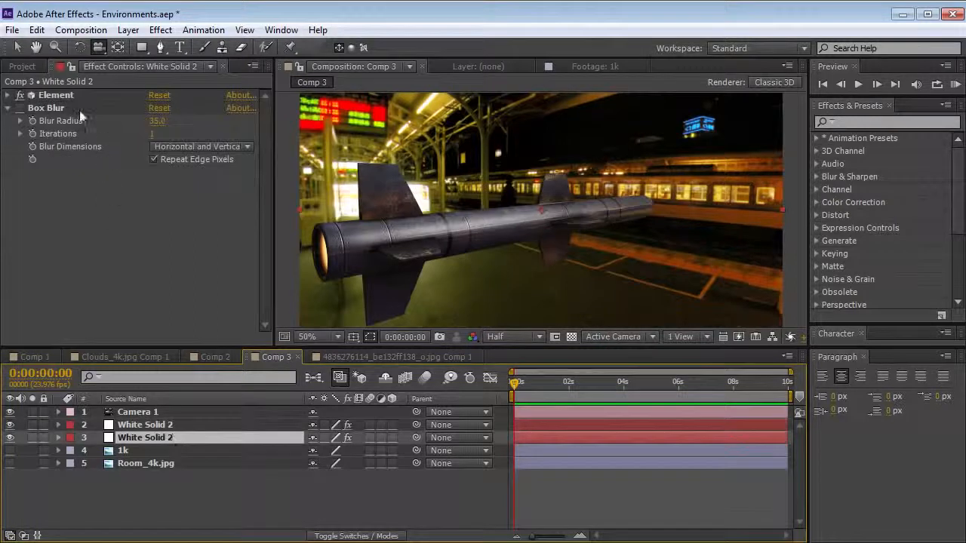
{"action": "left_click", "coordinate": [8, 95]}
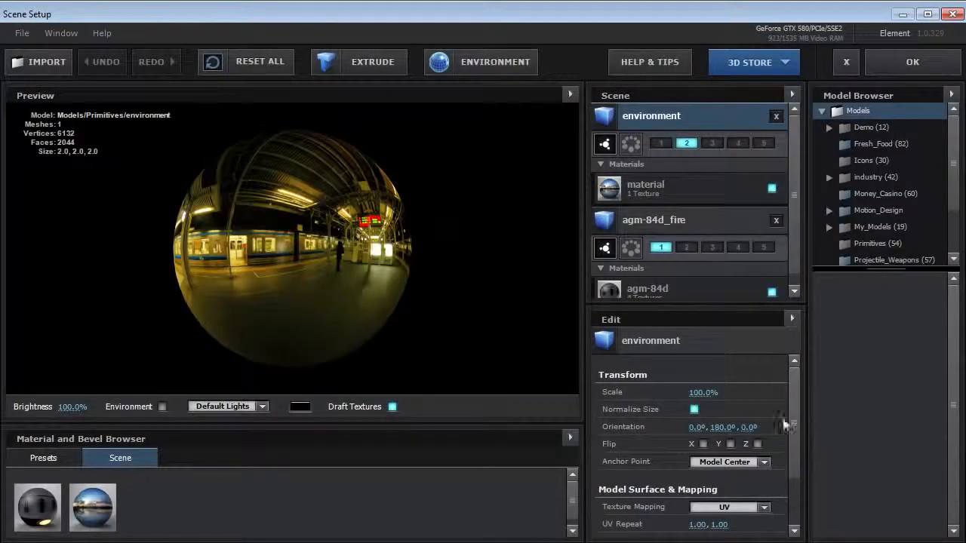
{"action": "left_click", "coordinate": [724, 427]}
{"action": "key", "text": "Return"}
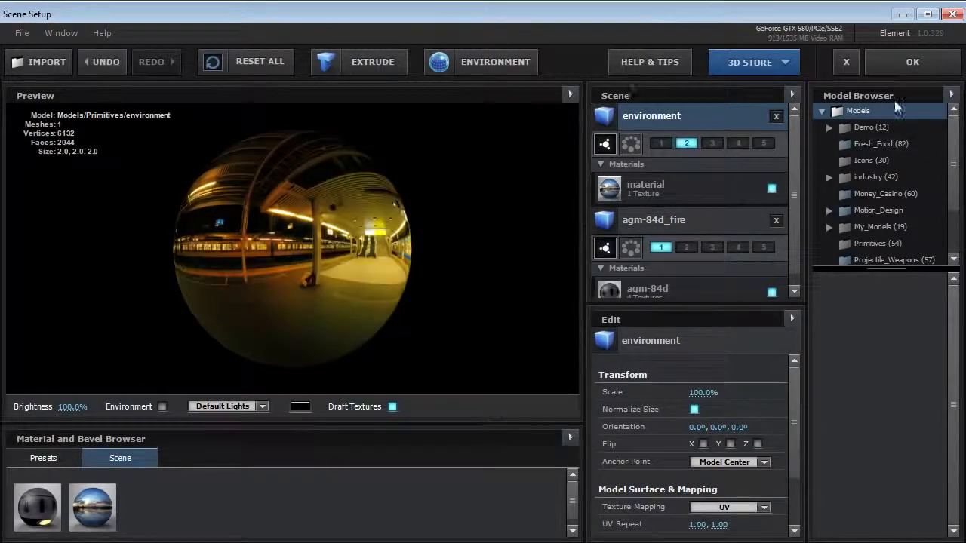
{"action": "left_click", "coordinate": [905, 62]}
{"action": "left_click_drag", "start_coordinate": [543, 246], "coordinate": [453, 256]}
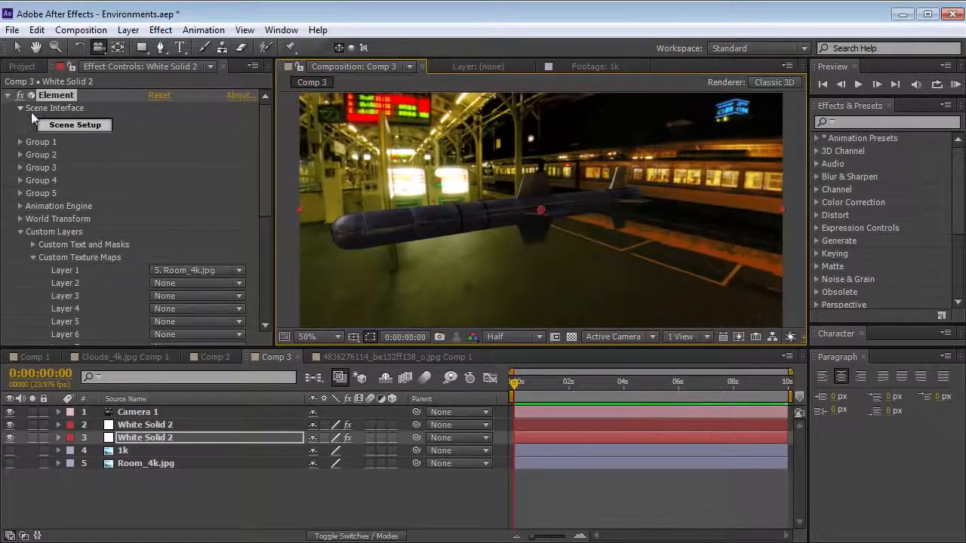
Reshape the shadow end of the upper White Solid 2's RGB curve and orbit to a side view of the missile
{"action": "left_click", "coordinate": [8, 95]}
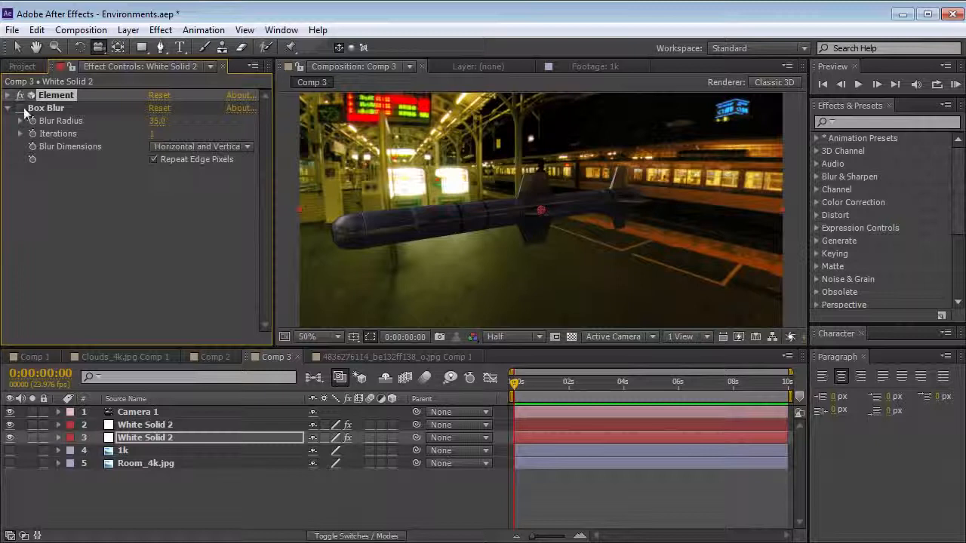
{"action": "left_click", "coordinate": [135, 425]}
{"action": "left_click", "coordinate": [8, 95]}
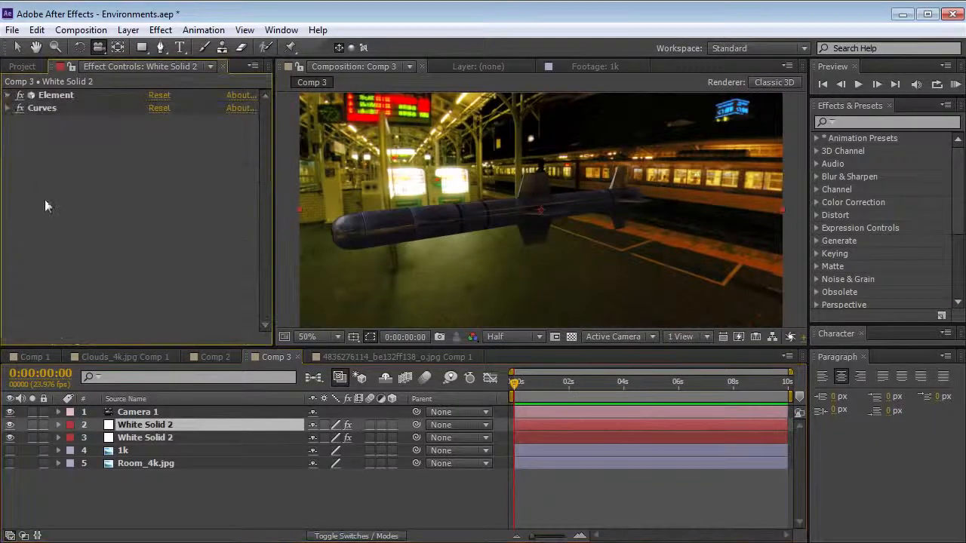
{"action": "left_click", "coordinate": [8, 108]}
{"action": "left_click_drag", "start_coordinate": [85, 236], "coordinate": [59, 265]}
{"action": "mouse_move", "coordinate": [398, 218]}
{"action": "left_mouse_down"}
{"action": "mouse_move", "coordinate": [421, 222]}
{"action": "mouse_move", "coordinate": [395, 221]}
{"action": "left_mouse_up"}
{"action": "left_click_drag", "start_coordinate": [498, 245], "coordinate": [468, 242]}
Pre-compose the 1k layer as 1k Comp 1, leaving all attributes in Comp 3
{"action": "left_click", "coordinate": [224, 450]}
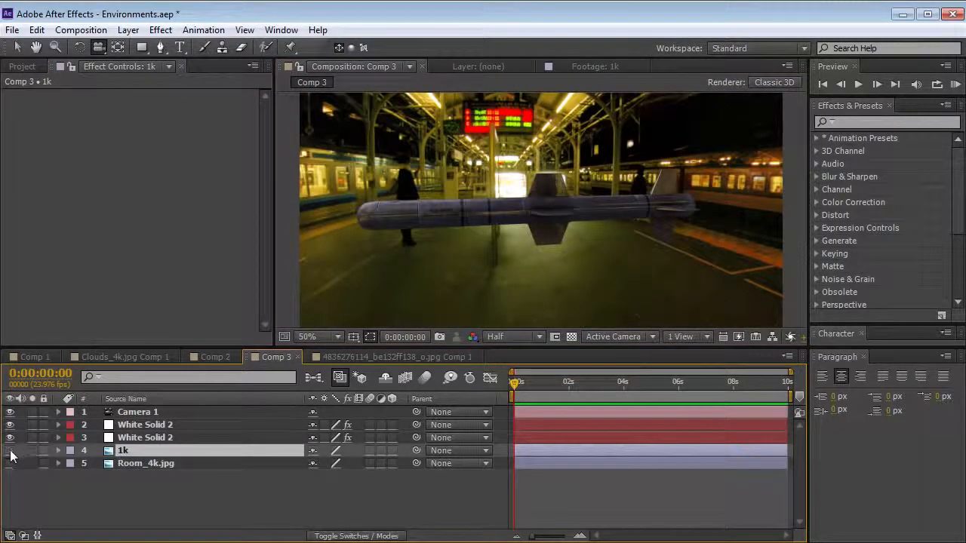
{"action": "left_click", "coordinate": [127, 29]}
{"action": "left_click", "coordinate": [198, 542]}
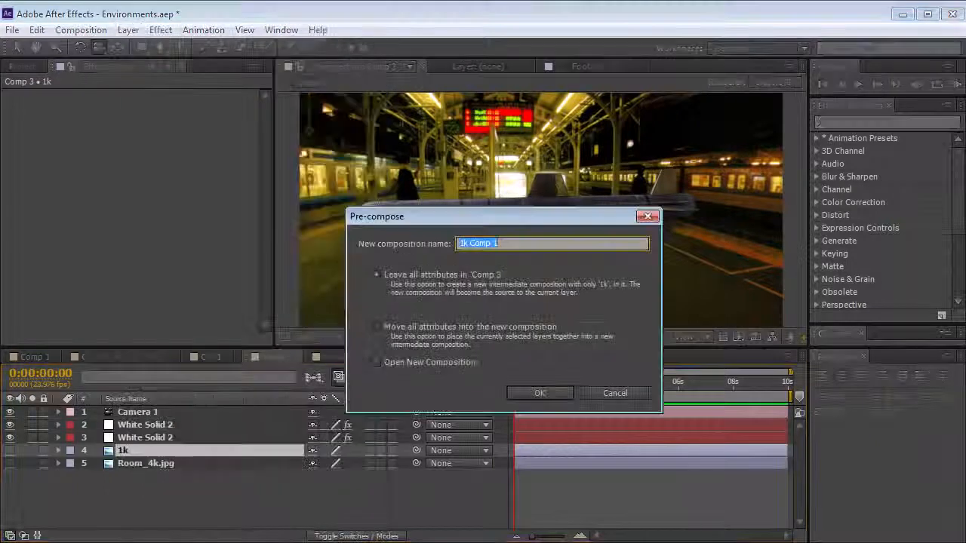
{"action": "left_click", "coordinate": [531, 392]}
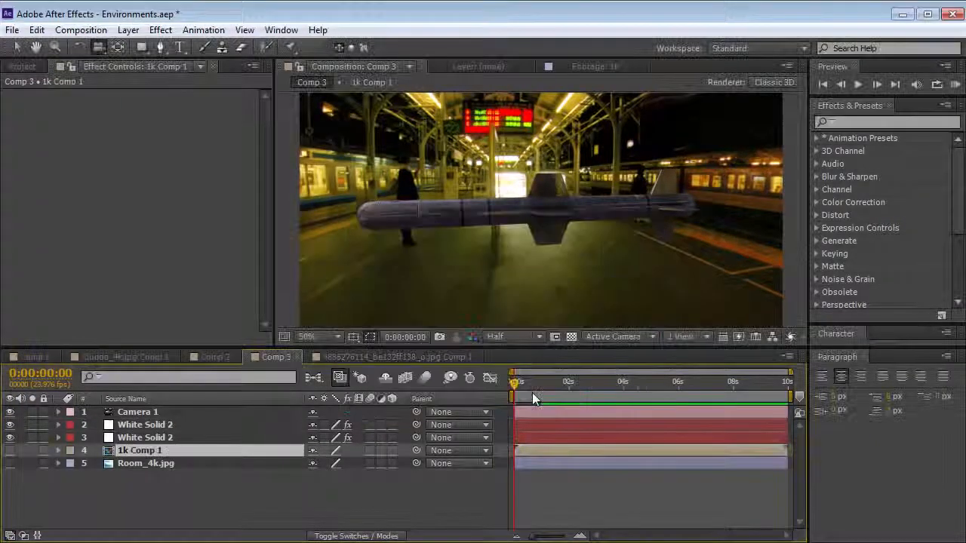
Add Fast Blur to the 1k image inside 1k Comp 1, raise its blurriness, and return to Comp 3
{"action": "double_click", "coordinate": [108, 453]}
{"action": "left_click", "coordinate": [468, 200]}
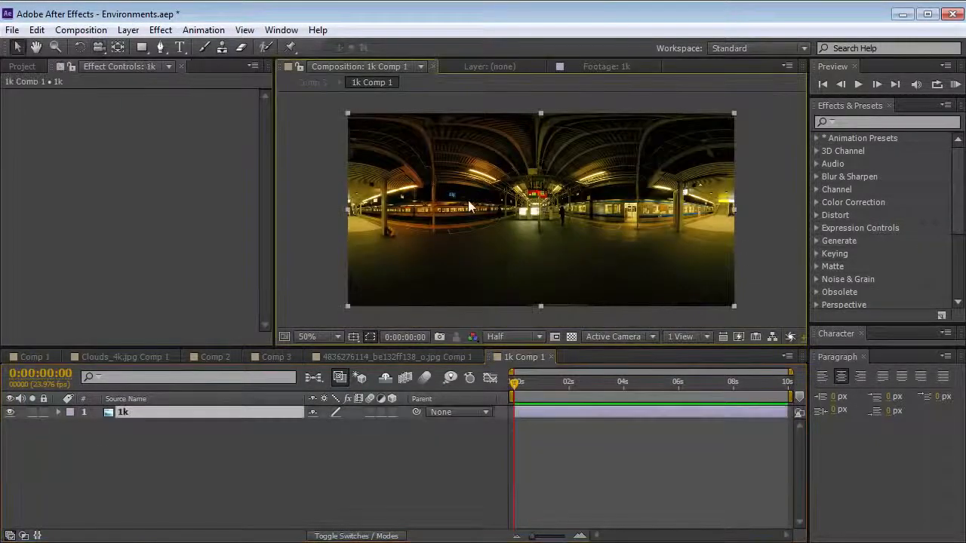
{"action": "left_click", "coordinate": [160, 29]}
{"action": "mouse_move", "coordinate": [189, 139]}
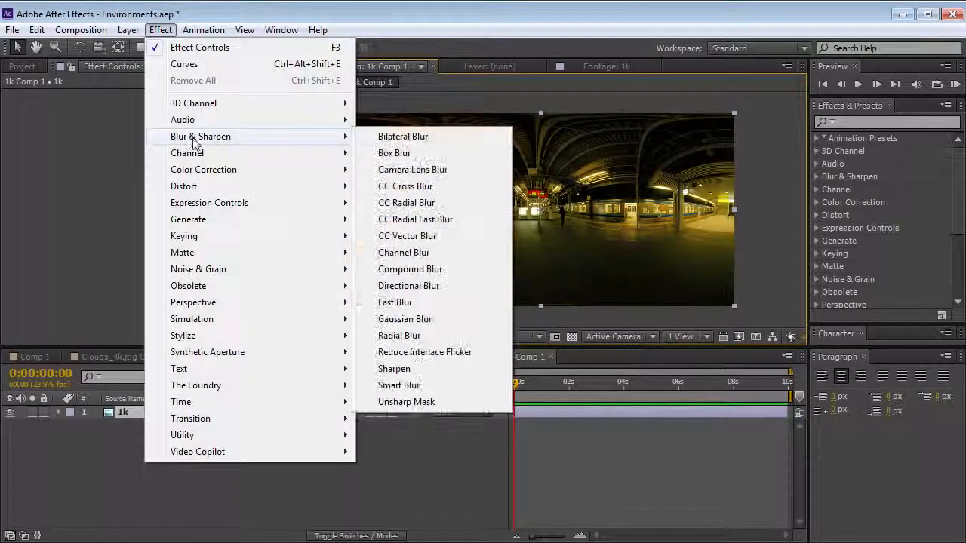
{"action": "left_click", "coordinate": [395, 303]}
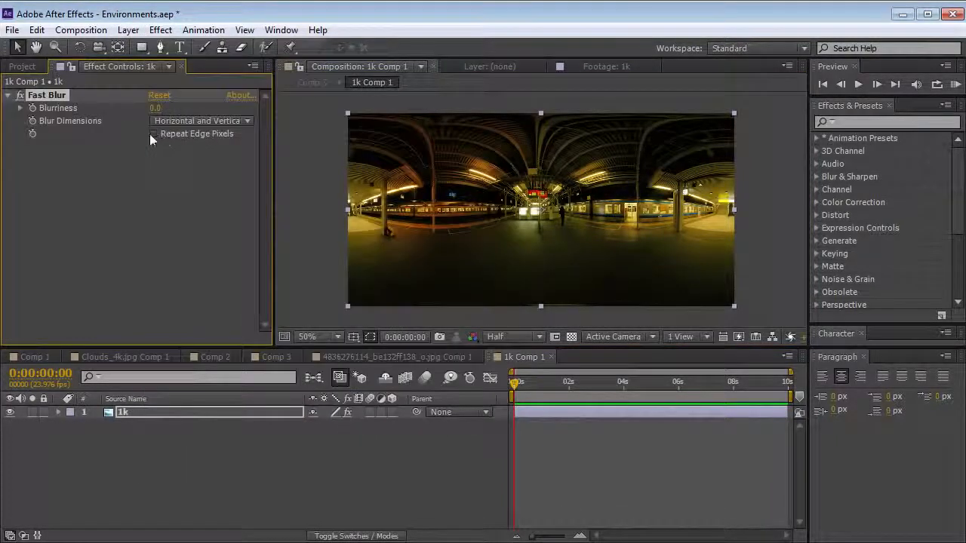
{"action": "left_click_drag", "start_coordinate": [156, 108], "coordinate": [243, 168]}
{"action": "left_click", "coordinate": [273, 357]}
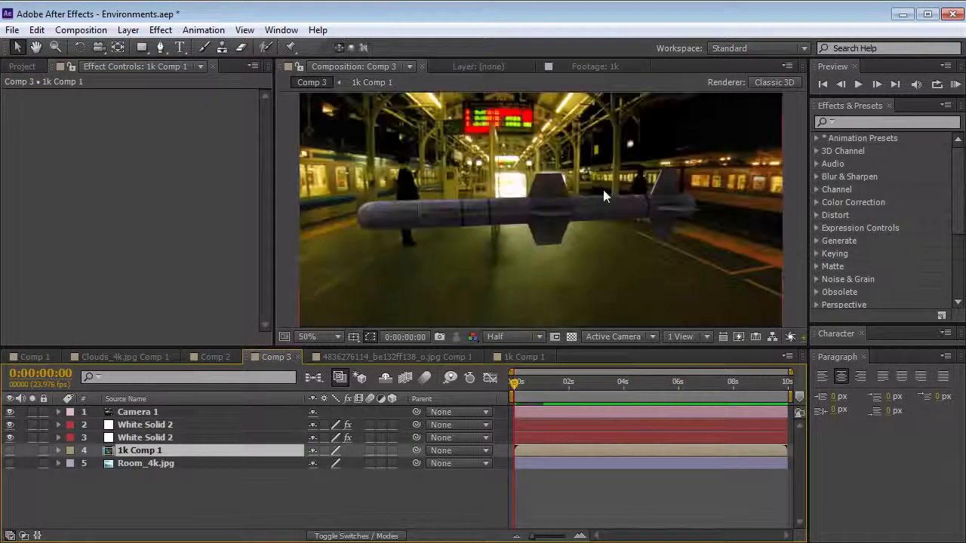
Raise the Reflect amount in the Multi-Pass Mixer of the upper White Solid 2's Element effect, and orbit around the missile
{"action": "key", "text": "c"}
{"action": "left_click_drag", "start_coordinate": [400, 225], "coordinate": [544, 239]}
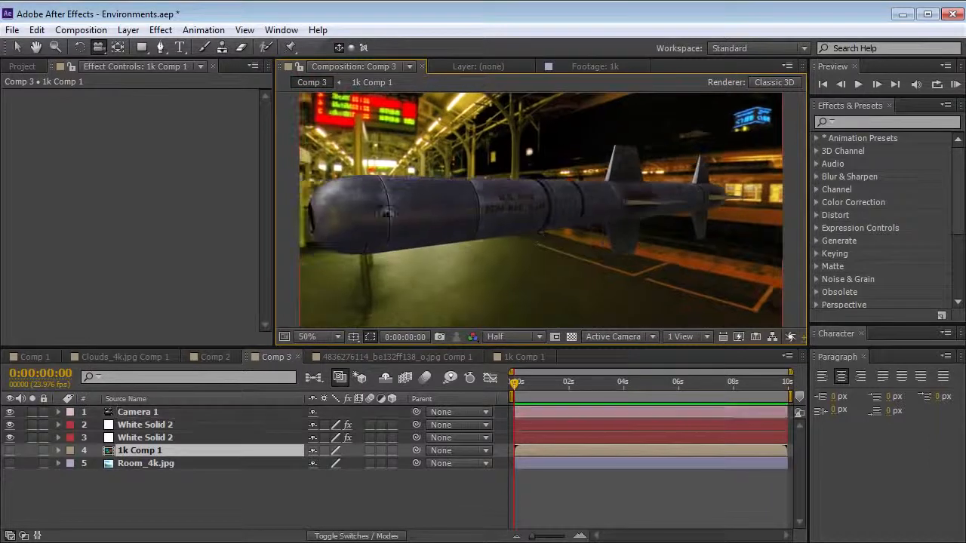
{"action": "left_click_drag", "start_coordinate": [441, 259], "coordinate": [446, 271]}
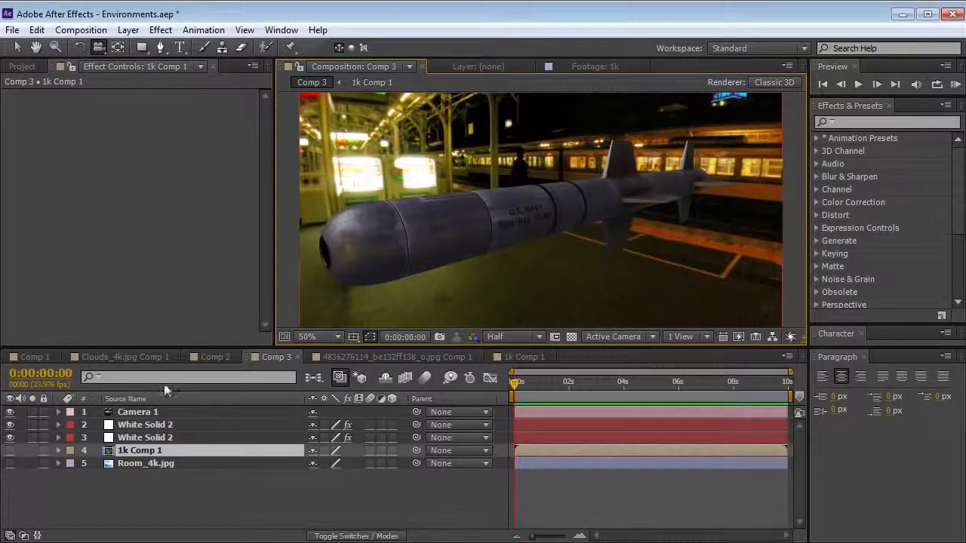
{"action": "left_click", "coordinate": [146, 426]}
{"action": "left_click", "coordinate": [8, 108]}
{"action": "left_click", "coordinate": [7, 95]}
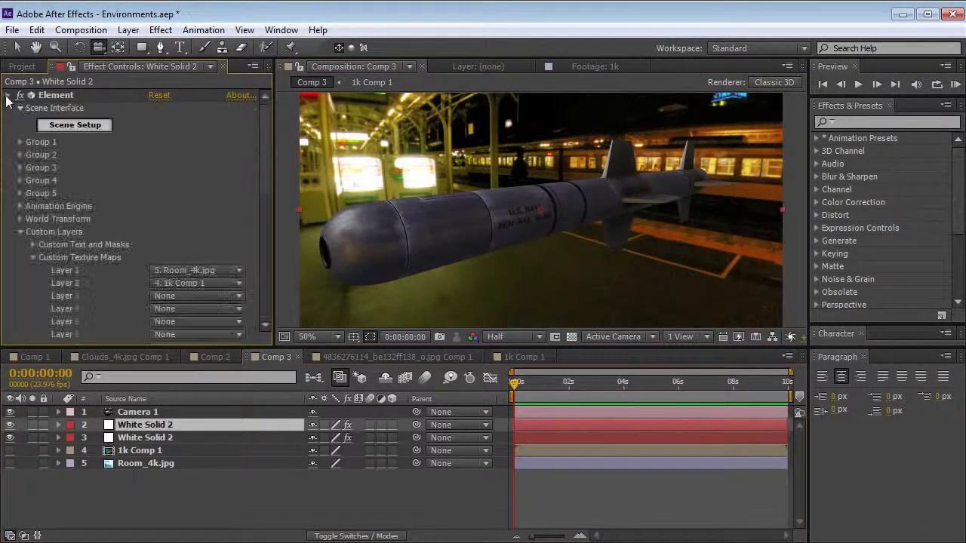
{"action": "left_click", "coordinate": [22, 232]}
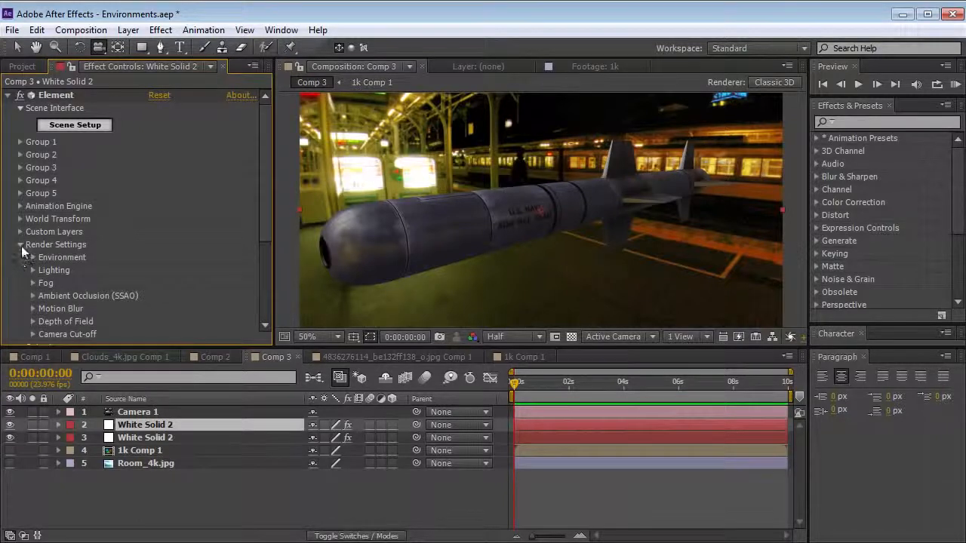
{"action": "left_click", "coordinate": [20, 245]}
{"action": "left_click", "coordinate": [32, 296]}
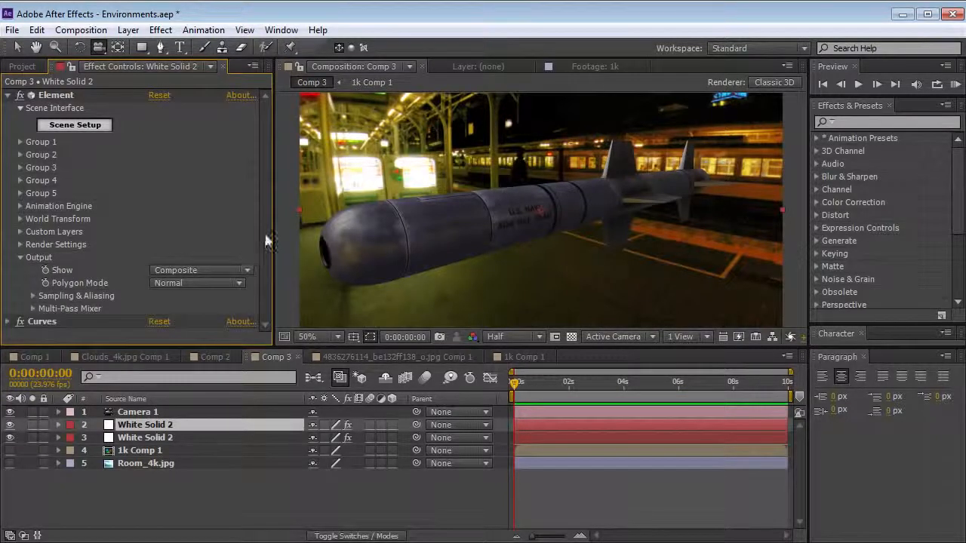
{"action": "left_click", "coordinate": [33, 308]}
{"action": "scroll", "coordinate": [261, 274], "scroll_direction": "down", "scroll_amount": 1}
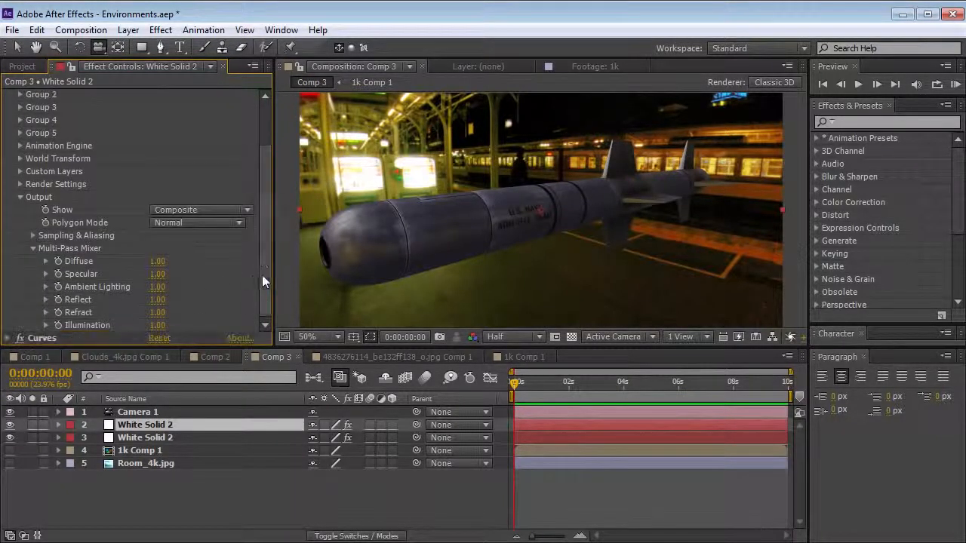
{"action": "left_click_drag", "start_coordinate": [155, 300], "coordinate": [259, 295]}
{"action": "left_click_drag", "start_coordinate": [383, 219], "coordinate": [574, 217]}
Turn off the 1k layer's Fast Blur inside 1k Comp 1, then inspect the missile's reflections and Element's Sampling & Aliasing settings in Comp 3
{"action": "left_click", "coordinate": [524, 357]}
{"action": "left_click", "coordinate": [20, 95]}
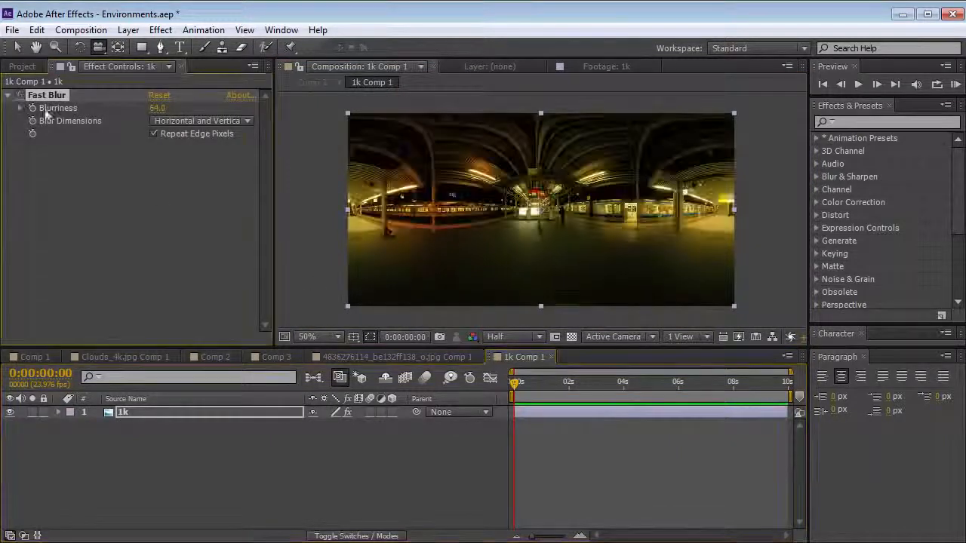
{"action": "left_click", "coordinate": [272, 357]}
{"action": "left_click_drag", "start_coordinate": [446, 278], "coordinate": [502, 244]}
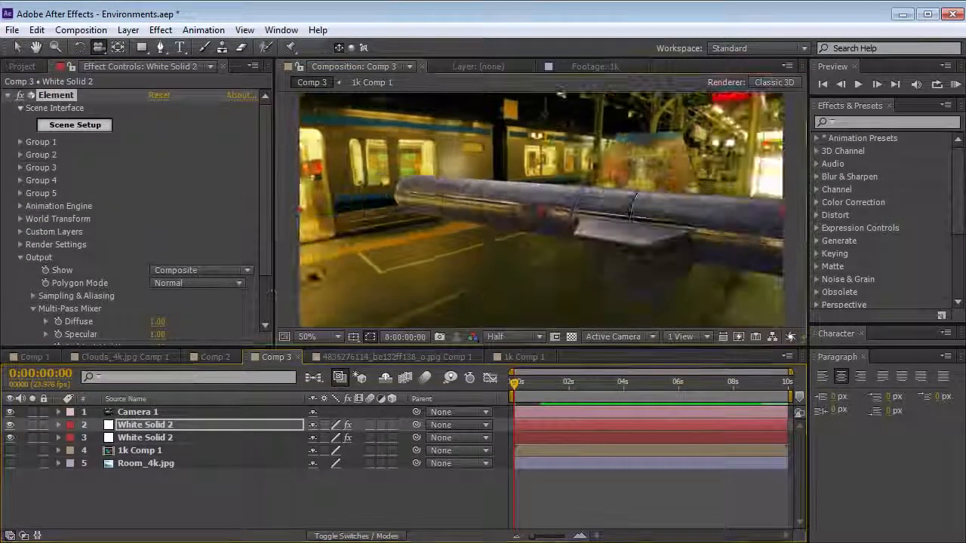
{"action": "scroll", "coordinate": [179, 312], "scroll_direction": "down", "scroll_amount": 3}
{"action": "left_click", "coordinate": [33, 235]}
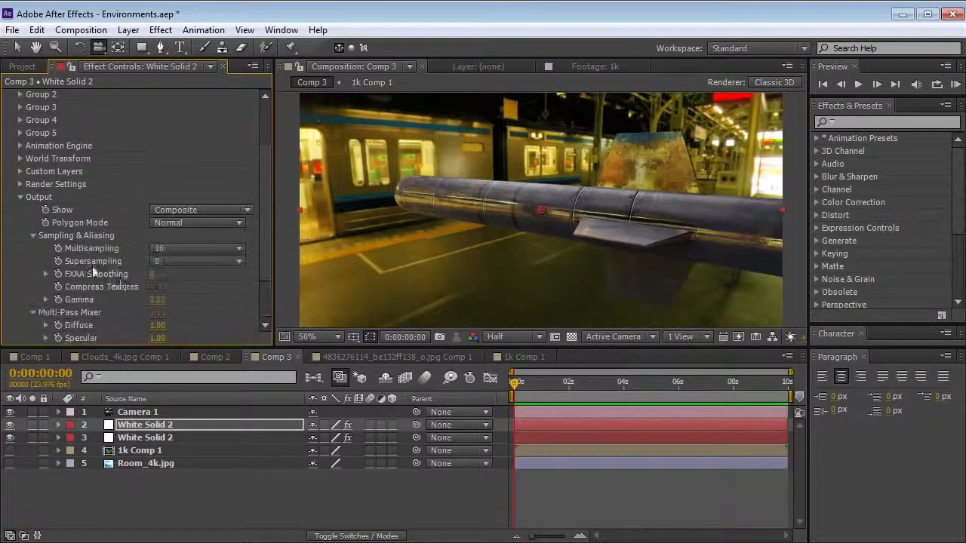
{"action": "left_click_drag", "start_coordinate": [522, 267], "coordinate": [492, 279]}
Turn the 1k layer's Fast Blur back on inside 1k Comp 1, return to Comp 3 and orbit around the missile
{"action": "left_click", "coordinate": [521, 357]}
{"action": "left_click", "coordinate": [12, 96]}
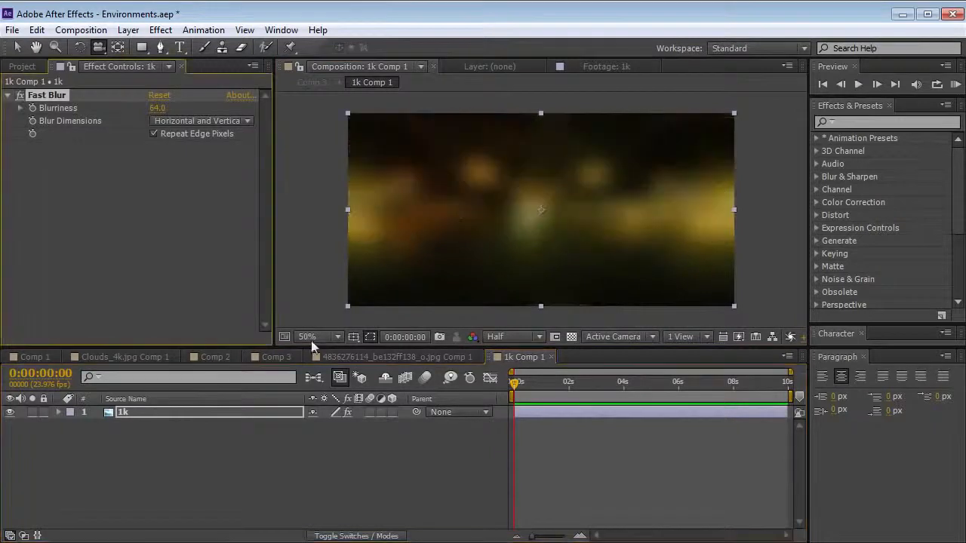
{"action": "left_click", "coordinate": [276, 357]}
{"action": "left_click_drag", "start_coordinate": [490, 263], "coordinate": [380, 258]}
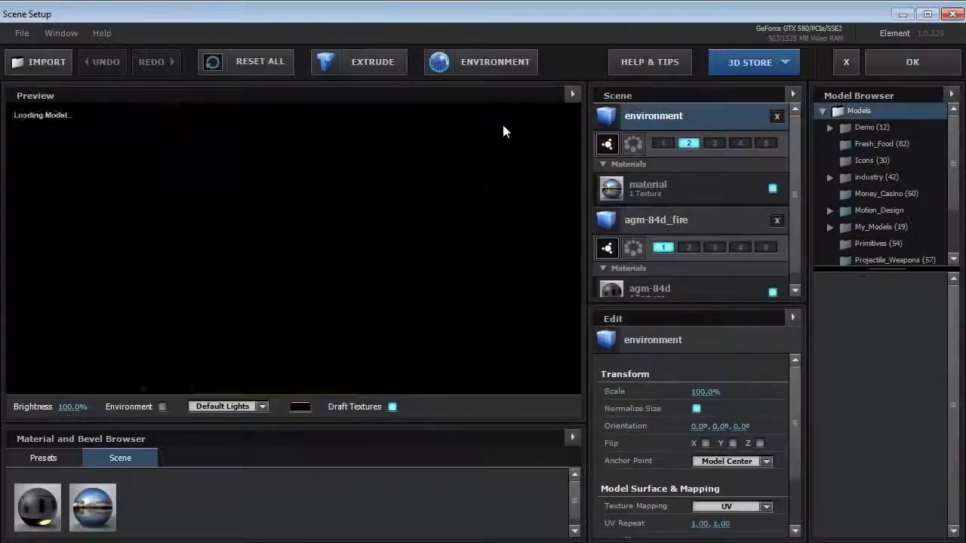
Lower the saturation of the Custom Layer 2 environment texture in Element's scene, apply the scene and orbit around the missile
{"action": "left_click", "coordinate": [493, 64]}
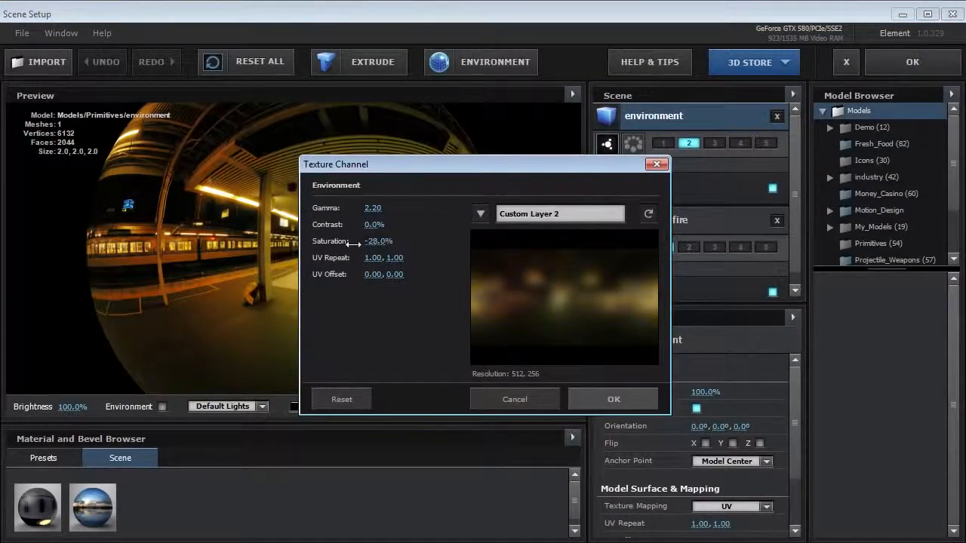
{"action": "left_click", "coordinate": [599, 397]}
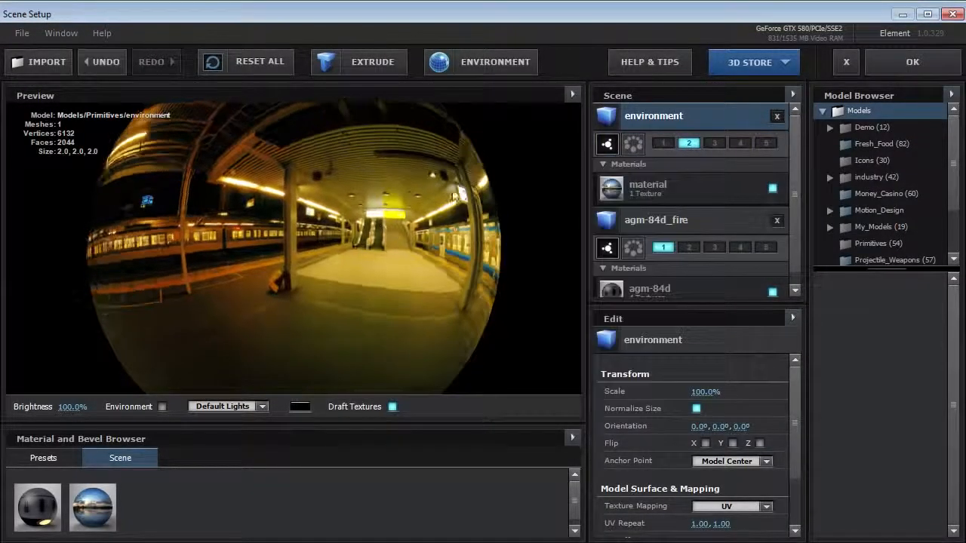
{"action": "left_click", "coordinate": [911, 62]}
{"action": "left_click_drag", "start_coordinate": [623, 253], "coordinate": [523, 224]}
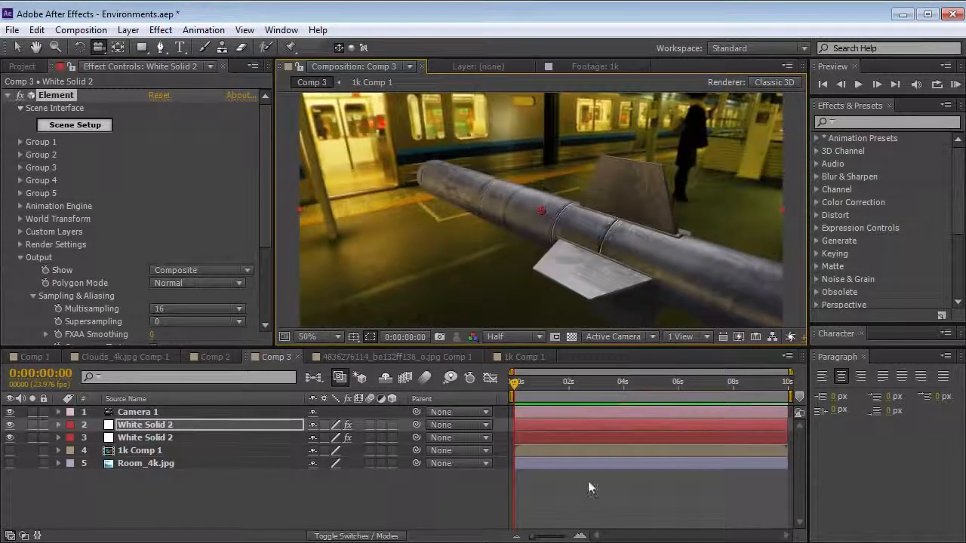
Add a parallel light named Light 1 with a light orange color to Comp 3
{"action": "left_click", "coordinate": [135, 438]}
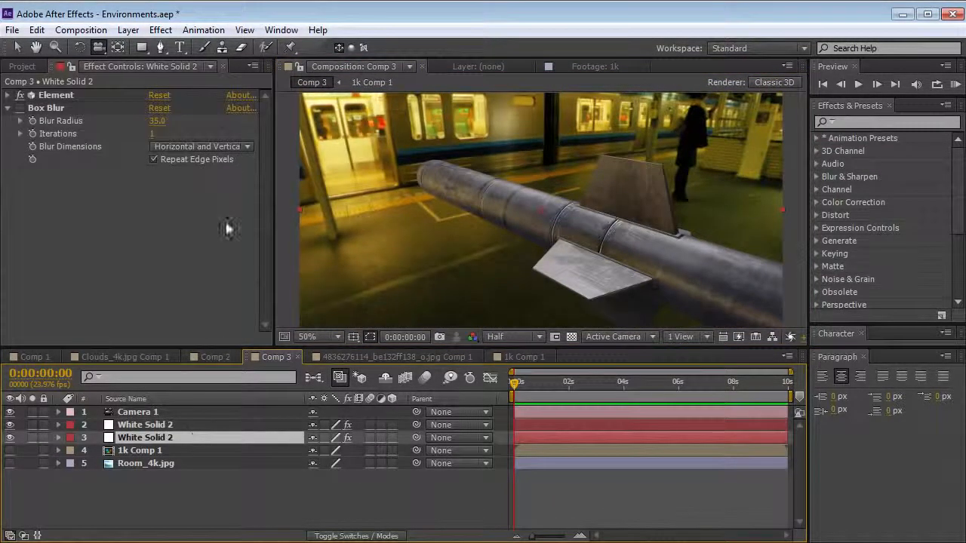
{"action": "left_click", "coordinate": [128, 29]}
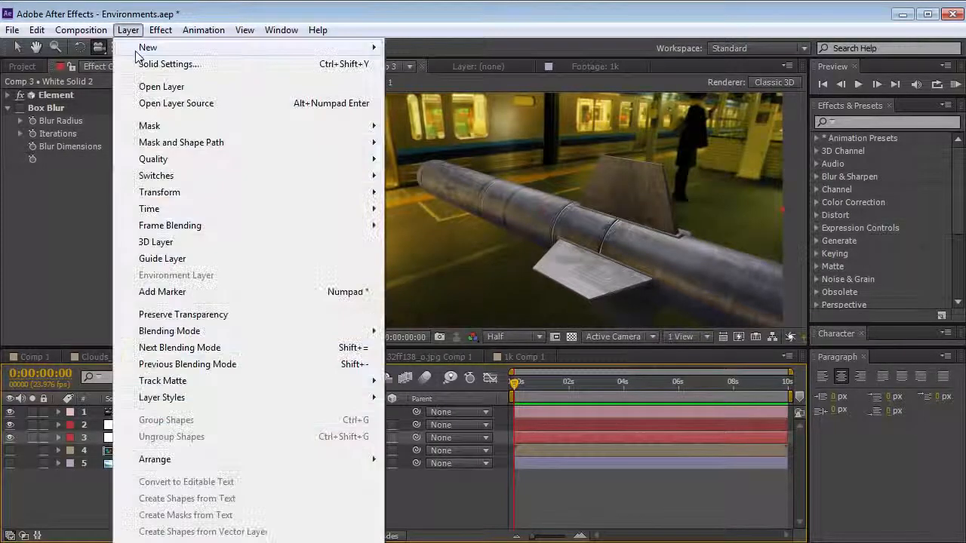
{"action": "mouse_move", "coordinate": [148, 47]}
{"action": "left_click", "coordinate": [426, 82]}
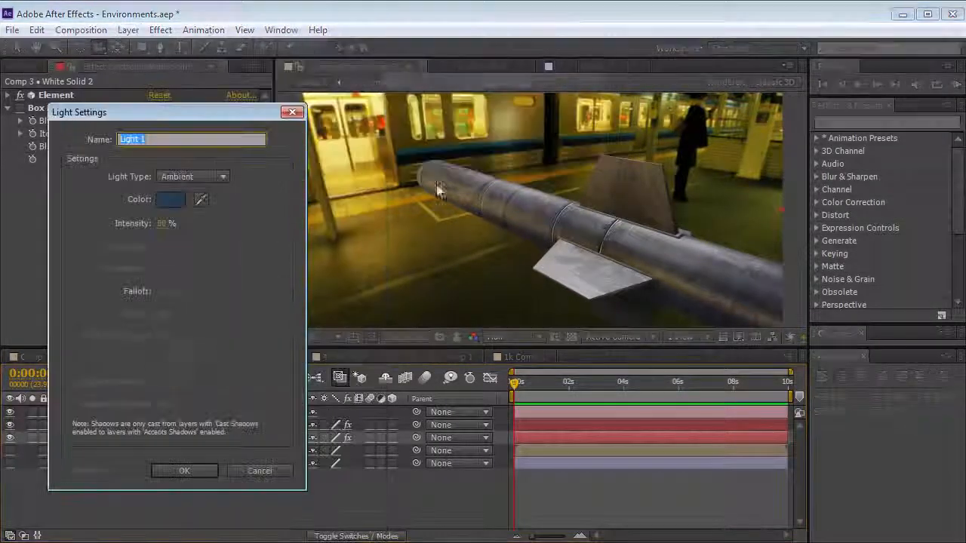
{"action": "left_click", "coordinate": [193, 178]}
{"action": "left_click", "coordinate": [196, 193]}
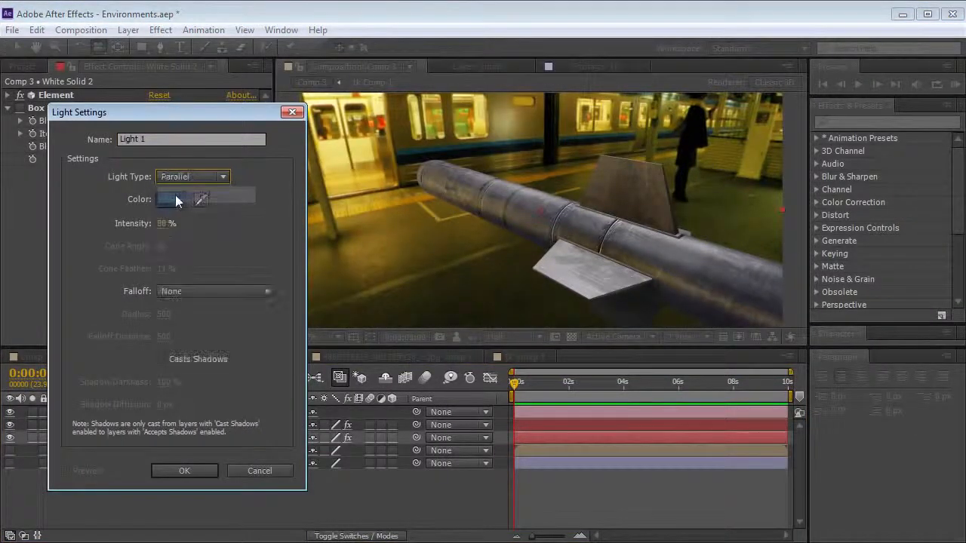
{"action": "left_click", "coordinate": [170, 199]}
{"action": "left_click_drag", "start_coordinate": [355, 453], "coordinate": [356, 492]}
{"action": "left_click", "coordinate": [233, 309]}
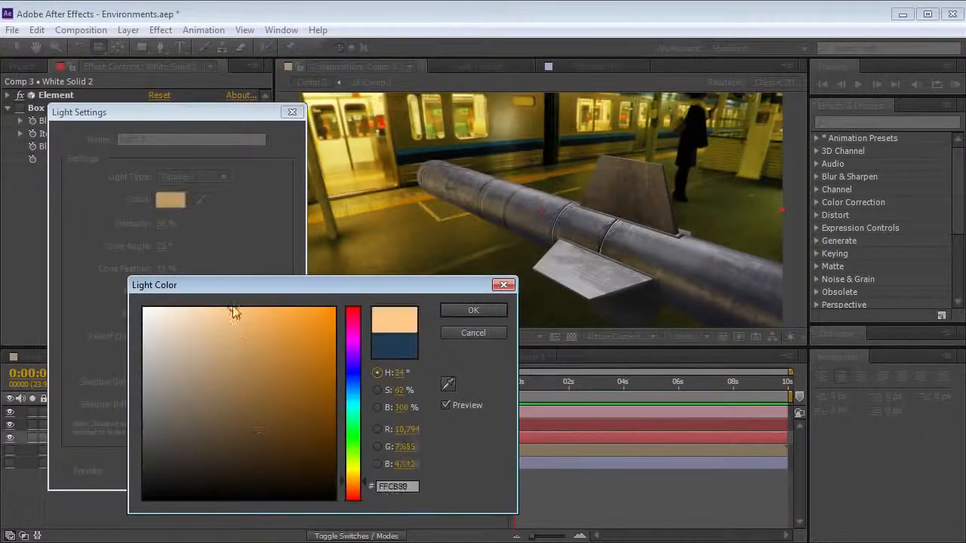
{"action": "left_click", "coordinate": [473, 310]}
{"action": "key", "text": "Return"}
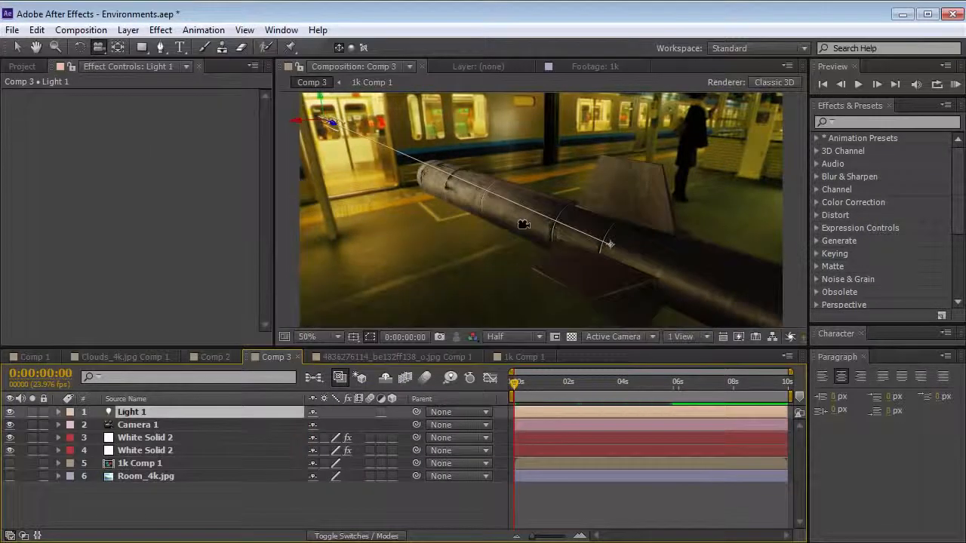
Adjust Light 1's Point of Interest to redirect the light on the missile, and orbit the camera around it
{"action": "key", "text": "w"}
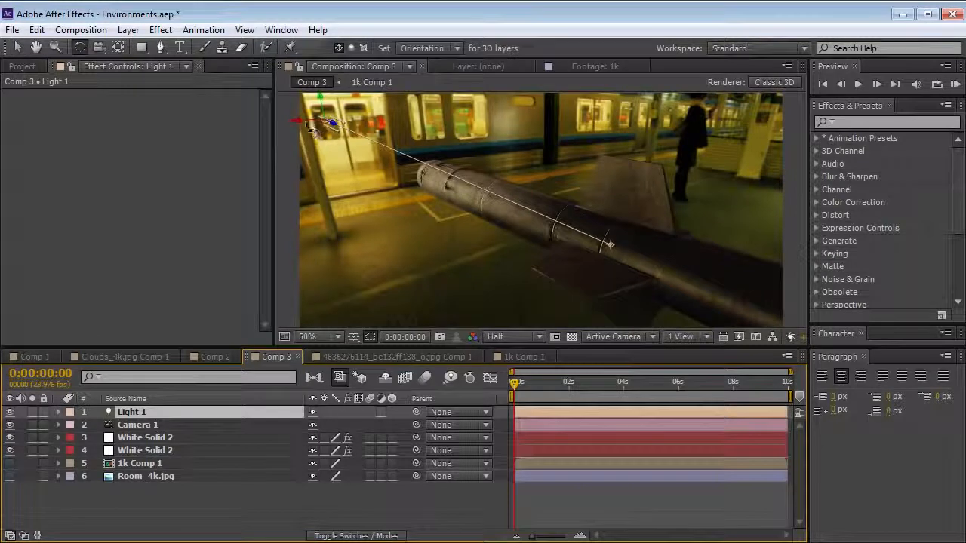
{"action": "key", "text": "a"}
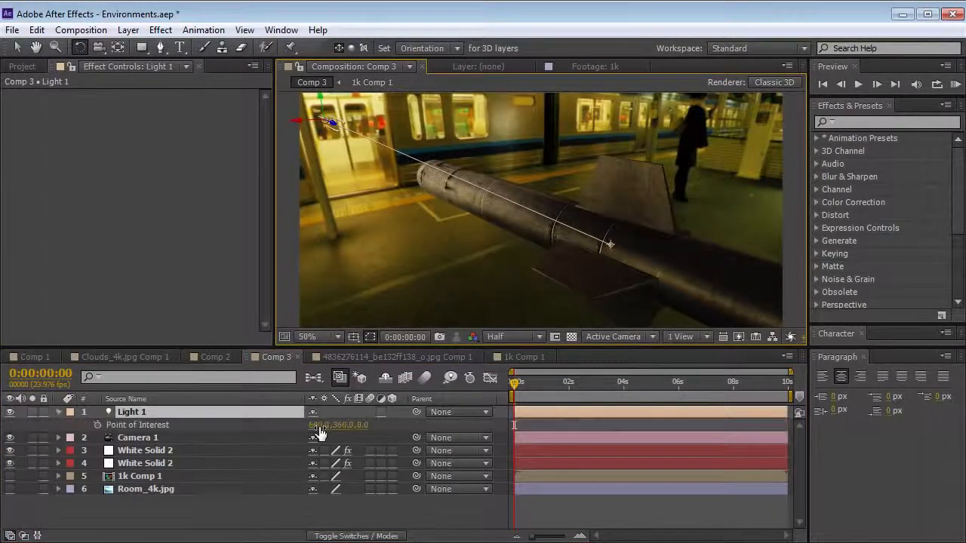
{"action": "left_click_drag", "start_coordinate": [337, 428], "coordinate": [373, 429]}
{"action": "key", "text": "c"}
{"action": "left_click_drag", "start_coordinate": [512, 211], "coordinate": [289, 214]}
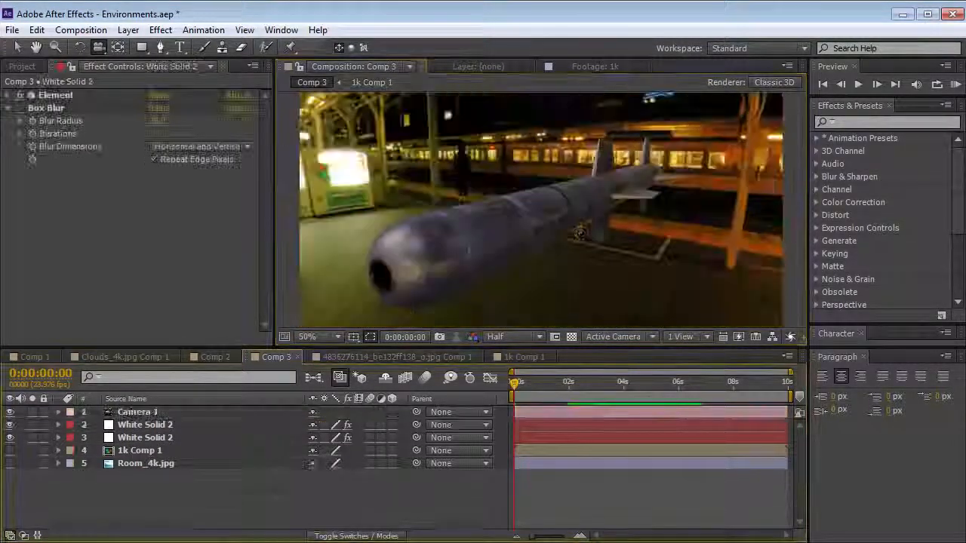
{"action": "left_click_drag", "start_coordinate": [580, 232], "coordinate": [563, 295]}
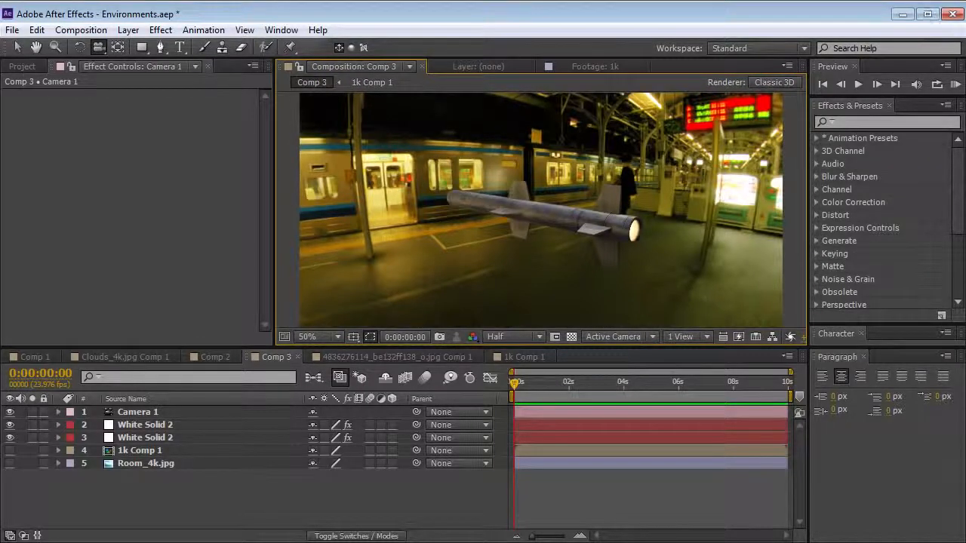
Switch to Firefox and browse the Flickr search results for equirectangular photos
{"action": "key", "text": "alt+Tab"}
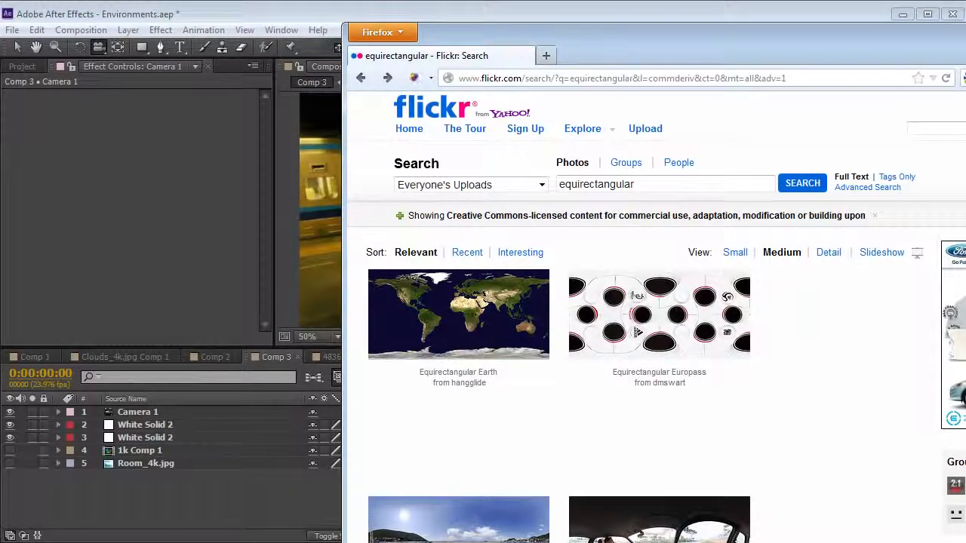
{"action": "scroll", "coordinate": [558, 317], "scroll_direction": "down", "scroll_amount": 10}
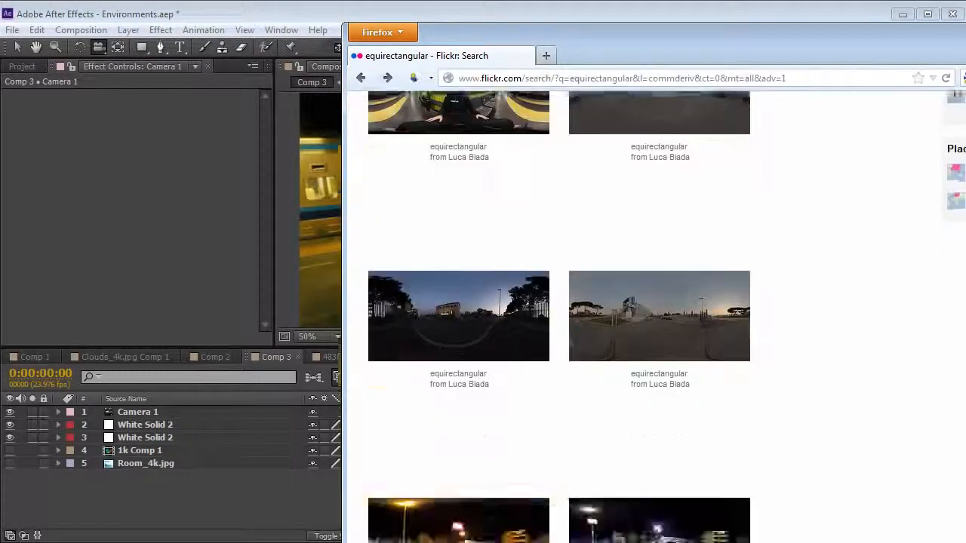
{"action": "scroll", "coordinate": [793, 304], "scroll_direction": "down", "scroll_amount": 3}
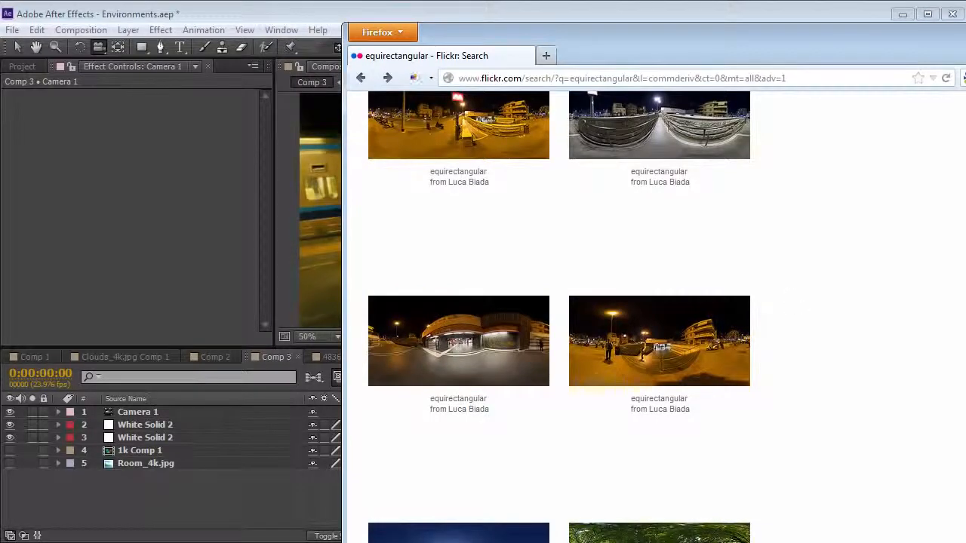
{"action": "scroll", "coordinate": [559, 316], "scroll_direction": "up", "scroll_amount": 13}
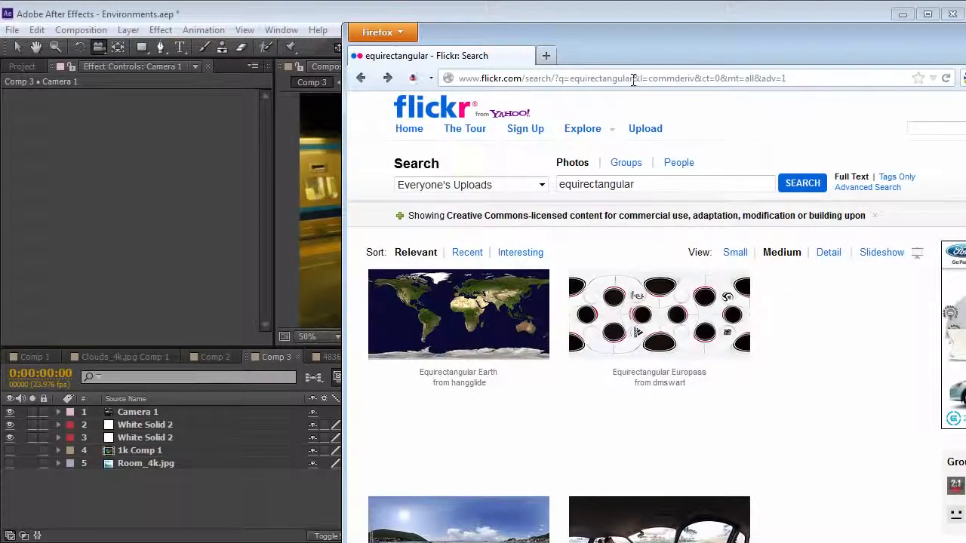
Run a Flickr advanced search for "equirectangular" limited to Creative Commons content that allows commercial use and modification
{"action": "left_click", "coordinate": [640, 182]}
{"action": "left_click", "coordinate": [869, 187]}
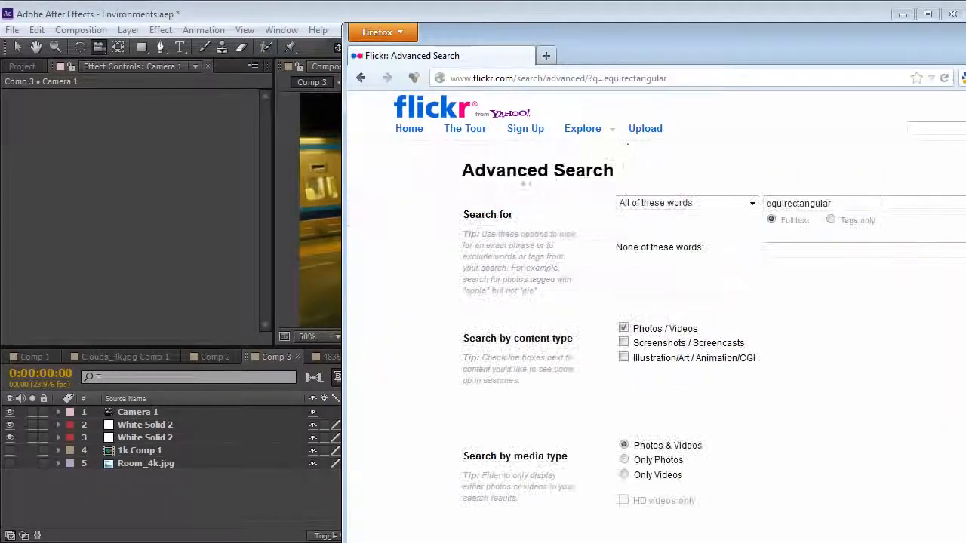
{"action": "scroll", "coordinate": [667, 370], "scroll_direction": "down", "scroll_amount": 4}
{"action": "scroll", "coordinate": [667, 369], "scroll_direction": "down", "scroll_amount": 4}
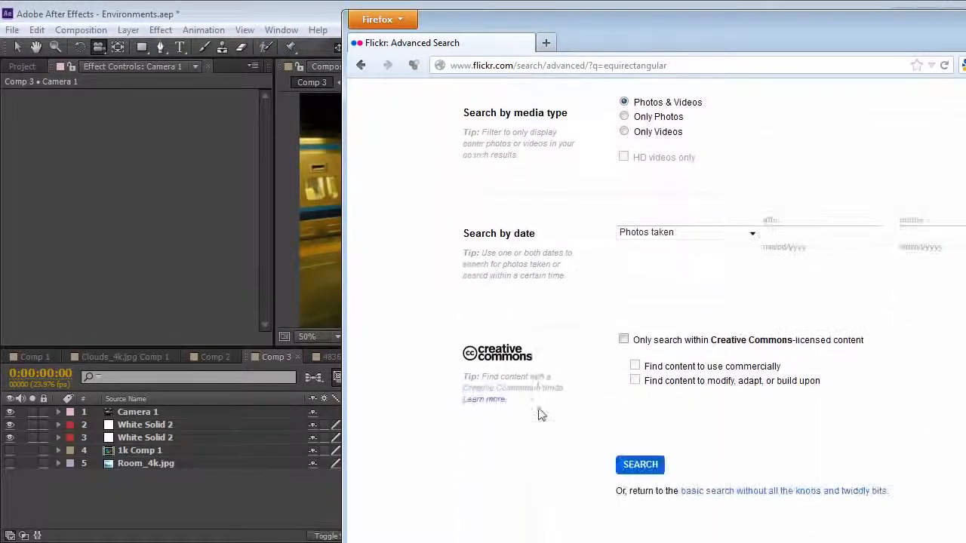
{"action": "left_click", "coordinate": [624, 326]}
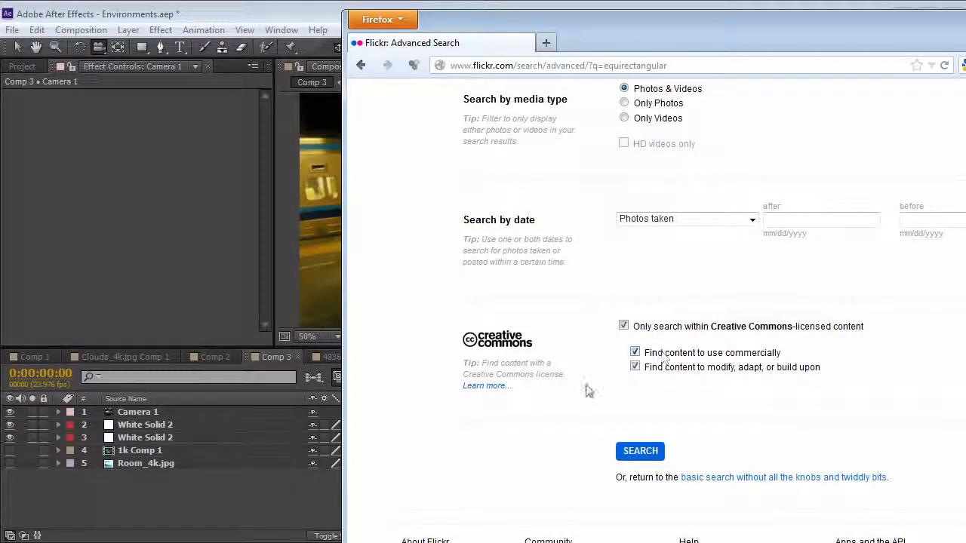
{"action": "left_click", "coordinate": [643, 454]}
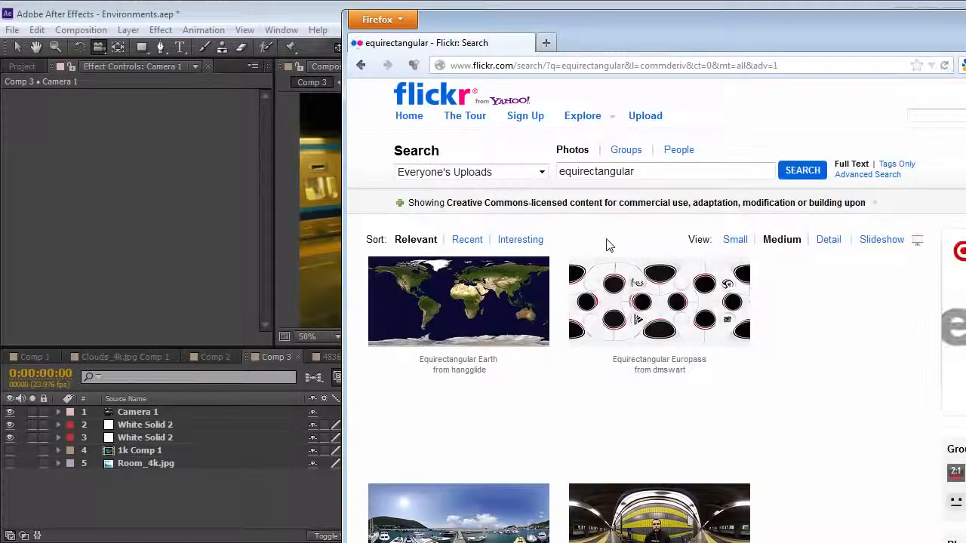
Browse the filtered results and open the mercato equirectangular photo, viewing its All sizes page
{"action": "scroll", "coordinate": [607, 238], "scroll_direction": "down", "scroll_amount": 10}
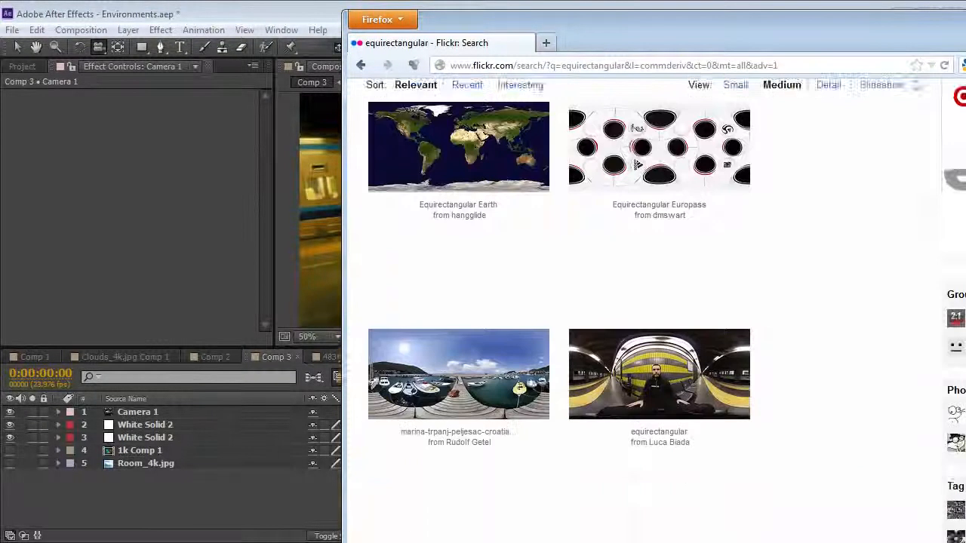
{"action": "scroll", "coordinate": [559, 310], "scroll_direction": "down", "scroll_amount": 10}
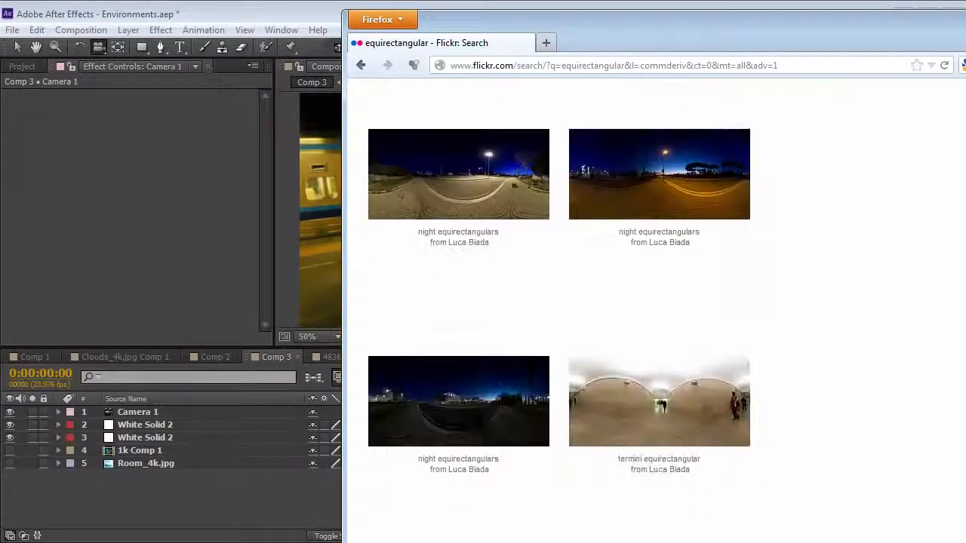
{"action": "scroll", "coordinate": [656, 310], "scroll_direction": "down", "scroll_amount": 3}
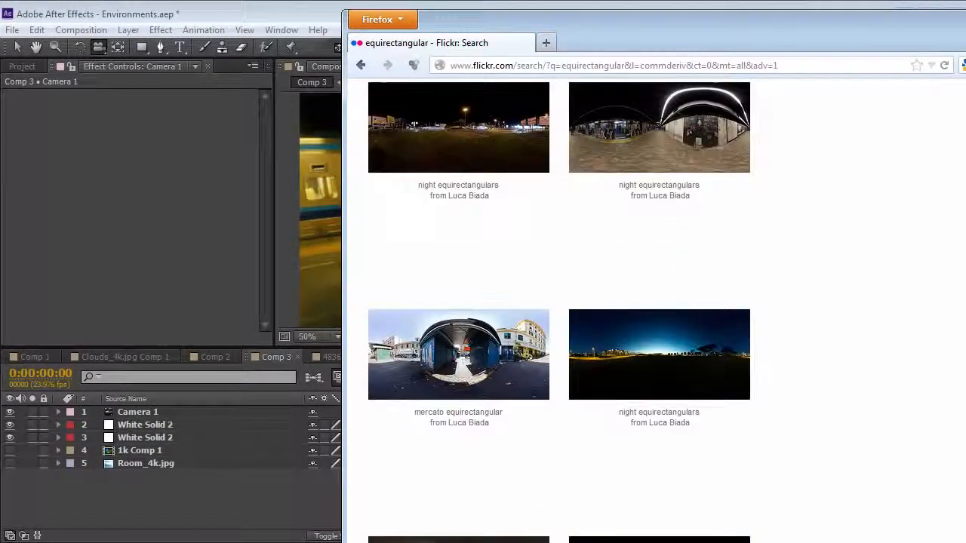
{"action": "left_click", "coordinate": [457, 369]}
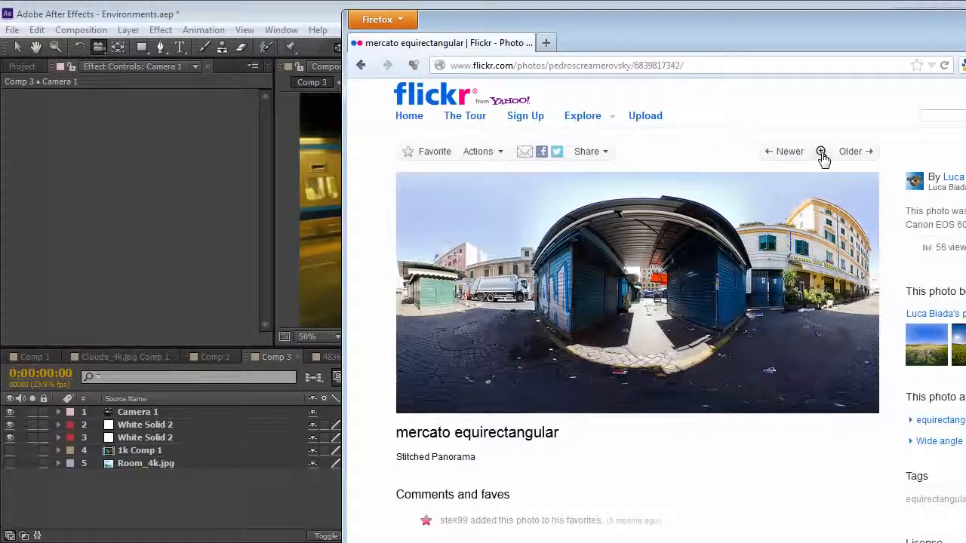
{"action": "left_click", "coordinate": [821, 153]}
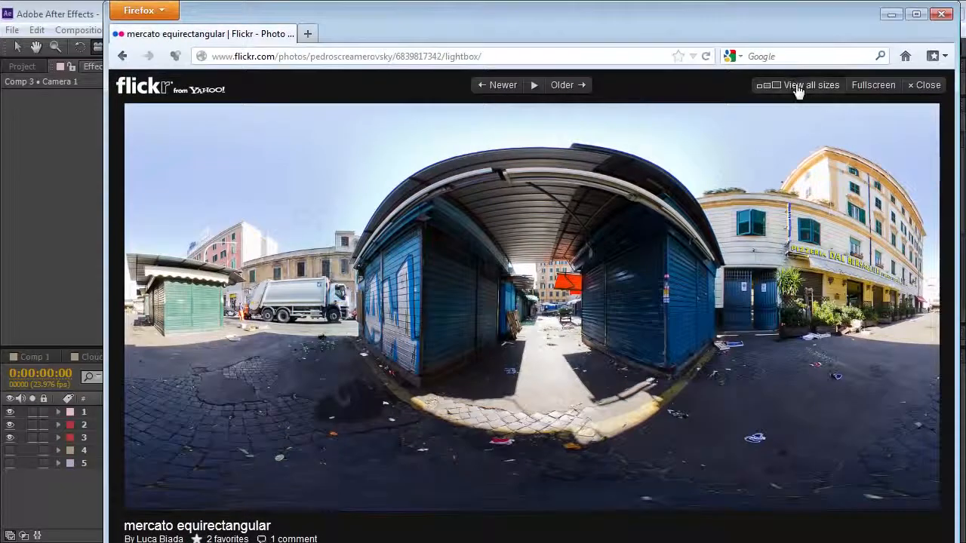
{"action": "left_click", "coordinate": [796, 87]}
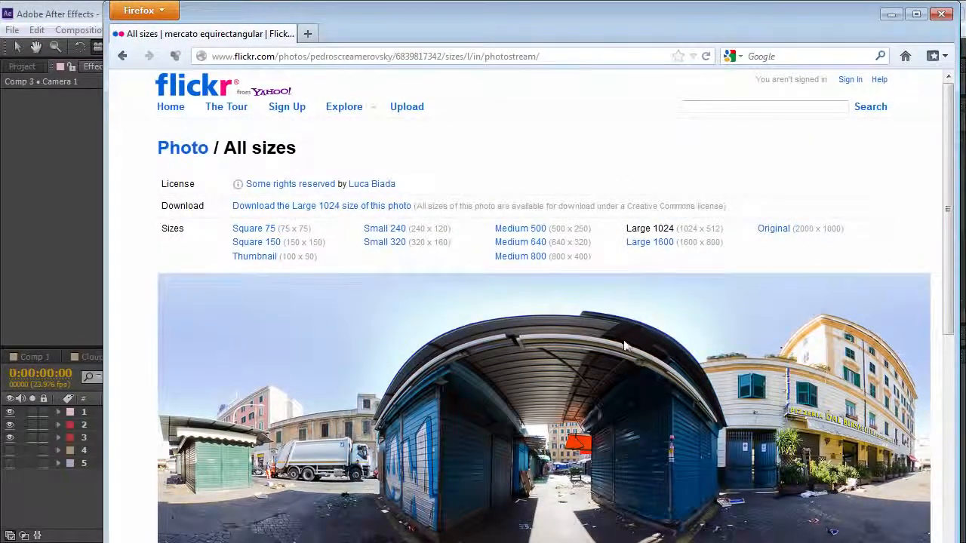
{"action": "scroll", "coordinate": [630, 346], "scroll_direction": "down", "scroll_amount": 4}
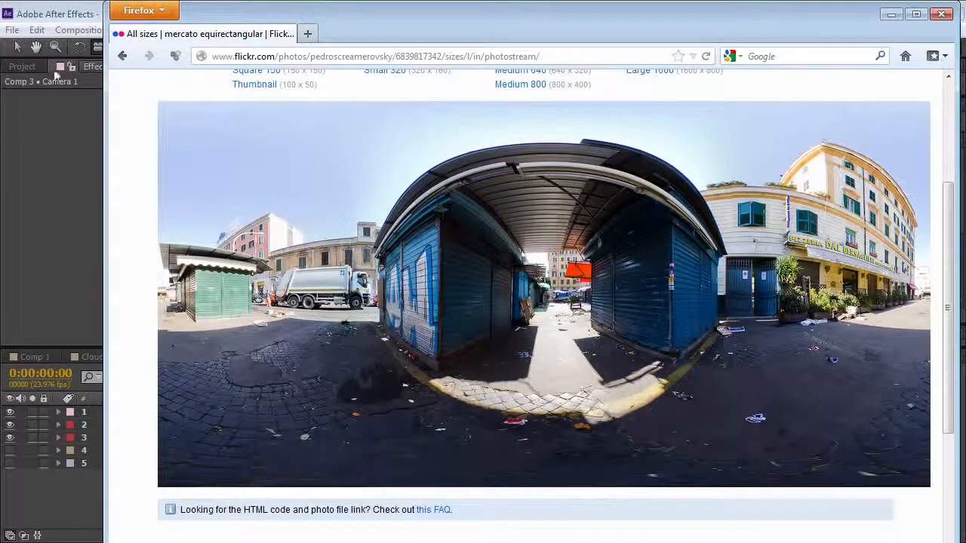
Switch back to After Effects and orbit the camera around the missile in Comp 3
{"action": "left_click", "coordinate": [65, 12]}
{"action": "left_click_drag", "start_coordinate": [540, 196], "coordinate": [609, 251]}
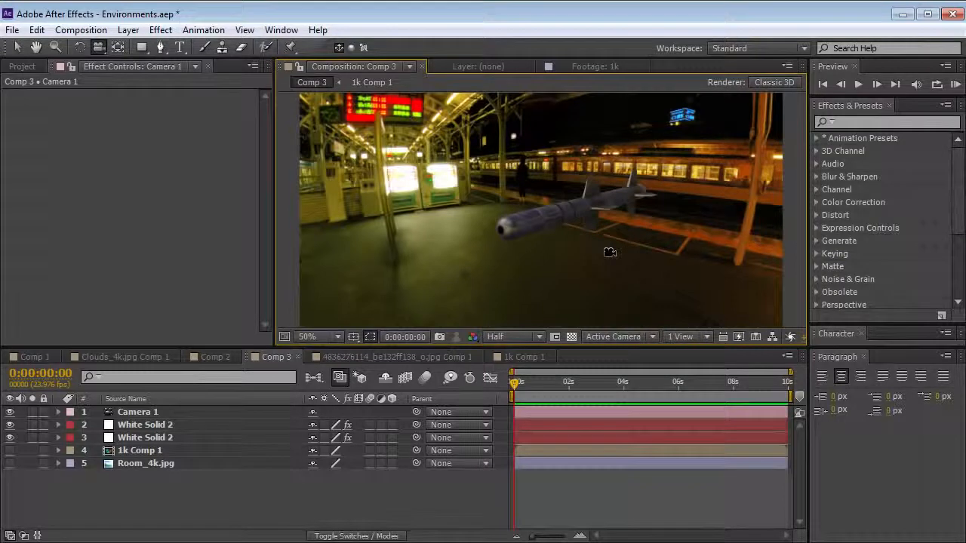